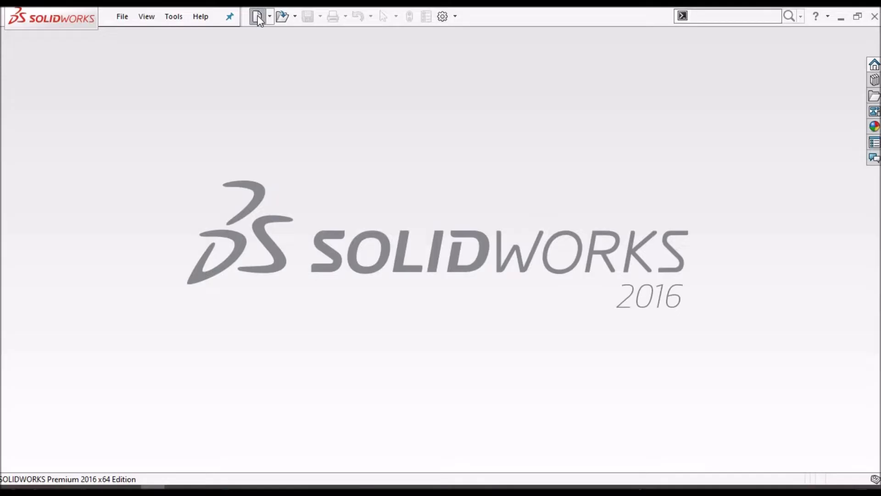
# Create a new part document and start a sketch on the Right Plane
pyautogui.click(257, 16)
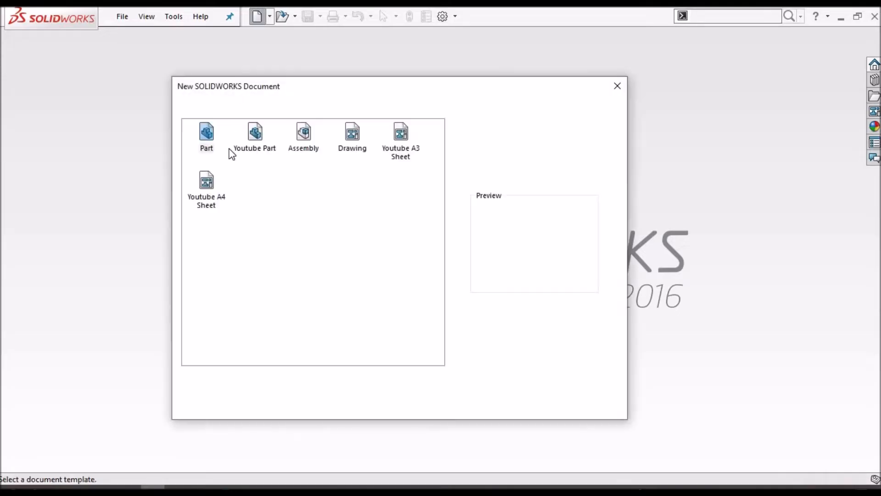
pyautogui.doubleClick(230, 152)
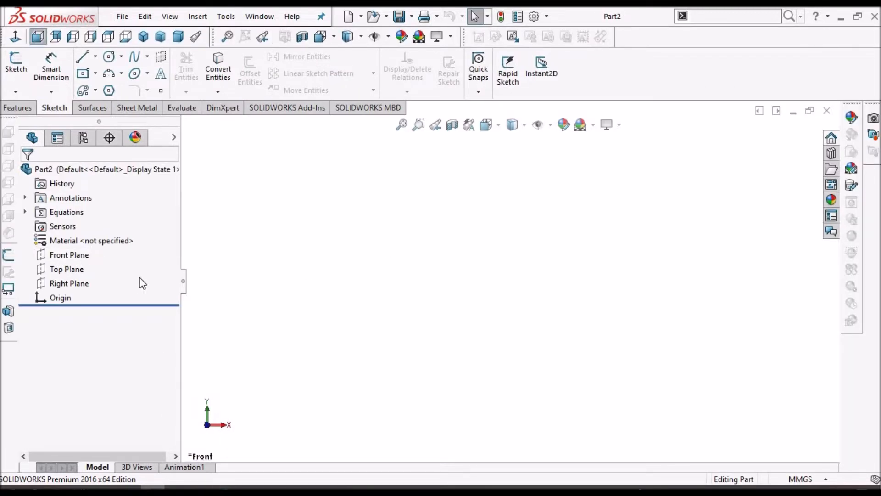
pyautogui.click(73, 285)
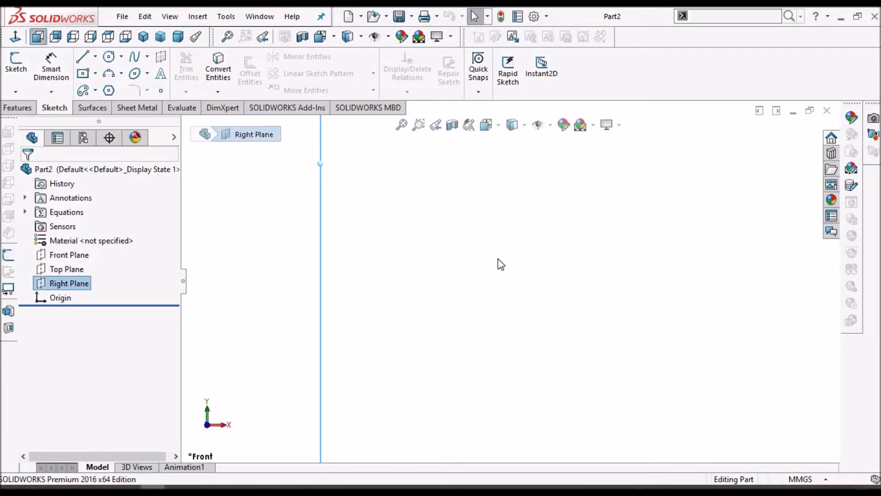
pyautogui.click(16, 65)
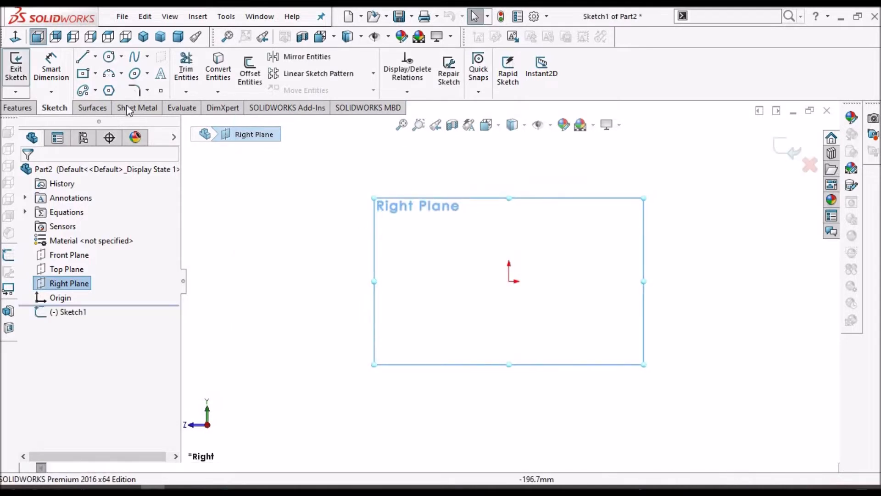
# Draw a circle about 98 mm in diameter centred on the origin
pyautogui.click(109, 56)
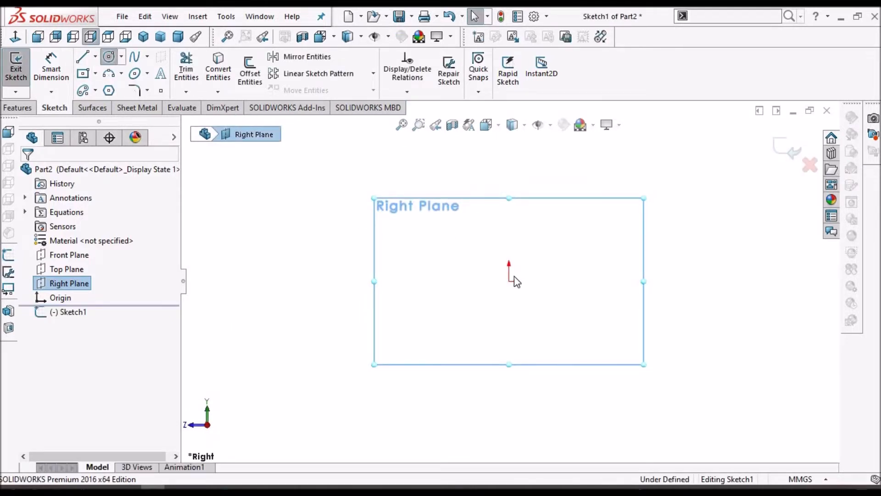
pyautogui.click(508, 281)
pyautogui.click(569, 236)
pyautogui.rightClick(372, 214)
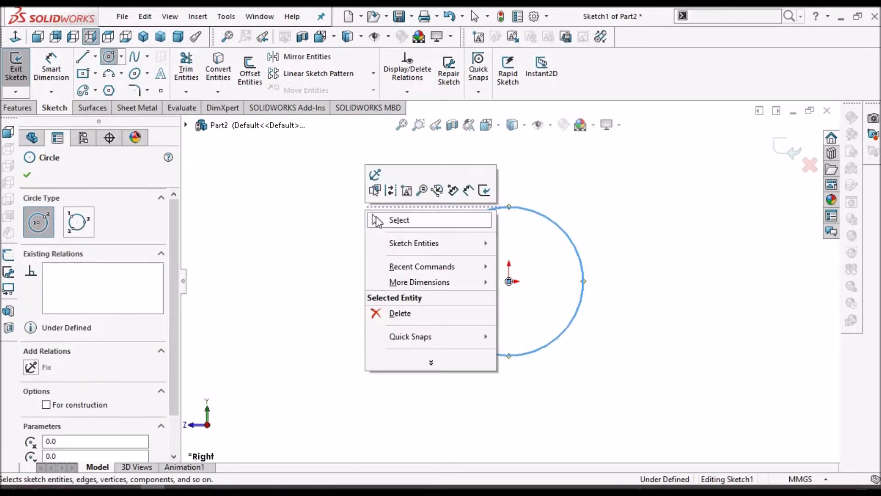
pyautogui.click(386, 220)
# Dimension the circle's diameter to 45 mm
pyautogui.click(52, 61)
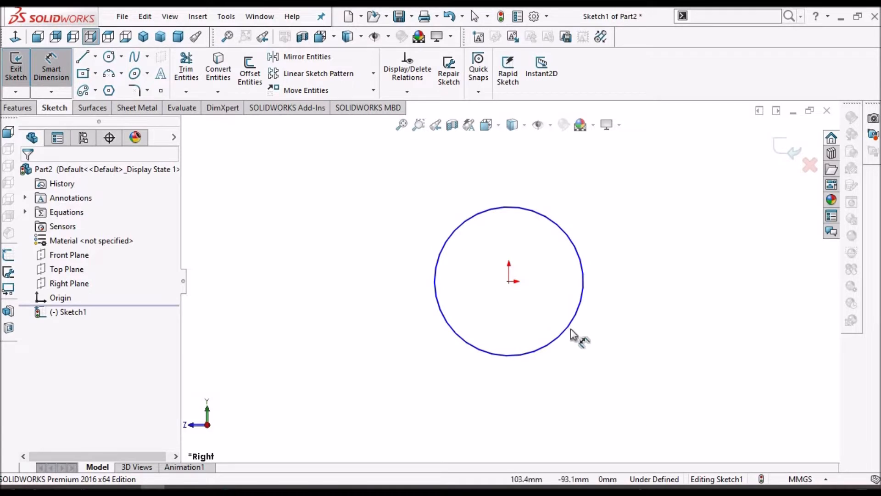
pyautogui.click(598, 344)
pyautogui.click(598, 344)
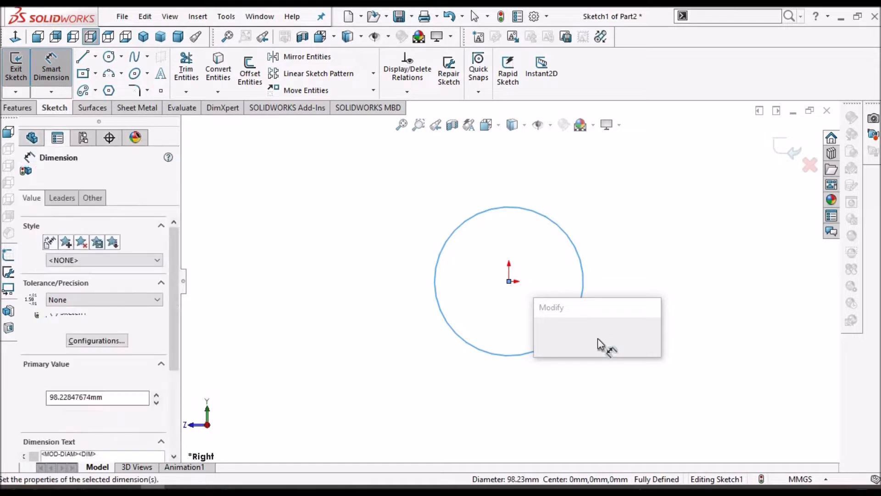
pyautogui.write('45')
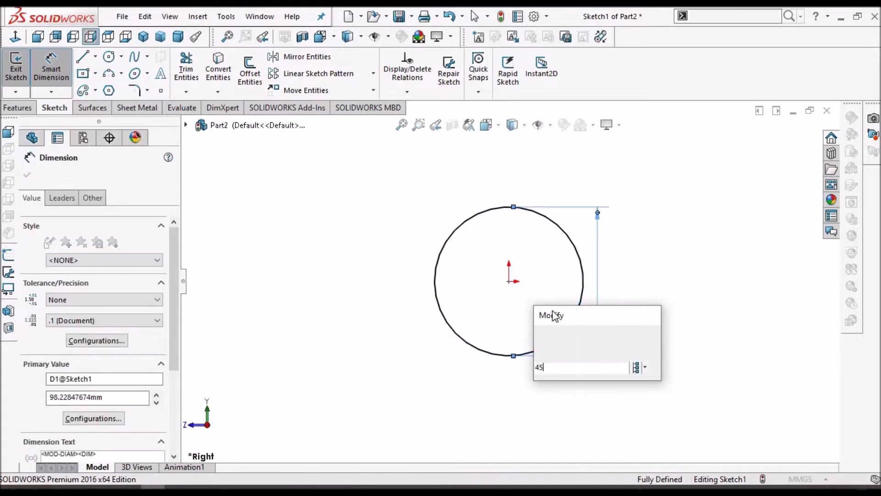
pyautogui.press('Return')
pyautogui.click(26, 177)
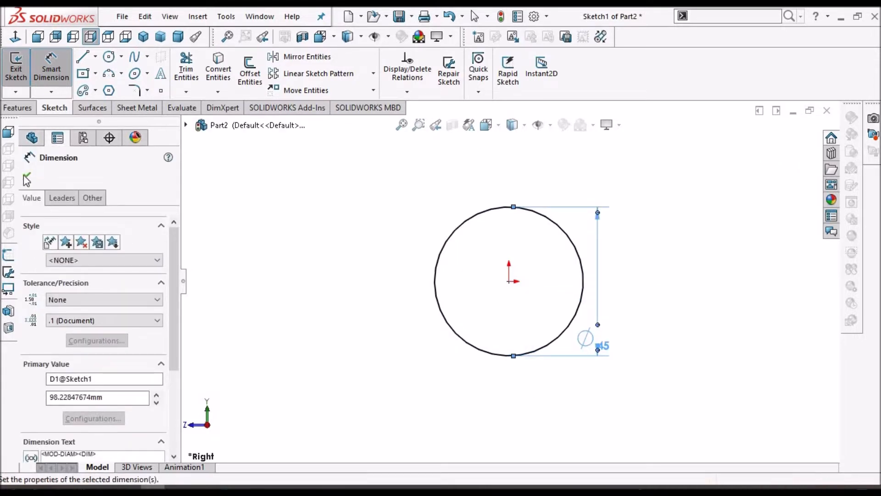
pyautogui.press('f')
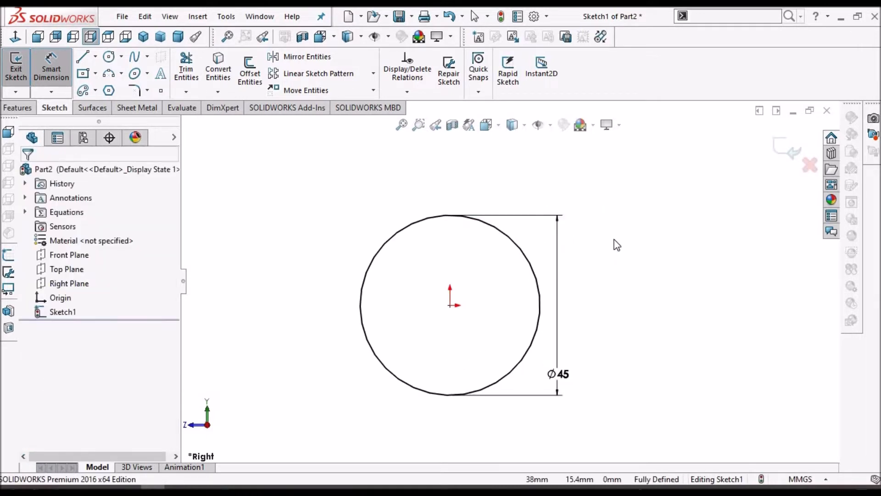
pyautogui.press('Escape')
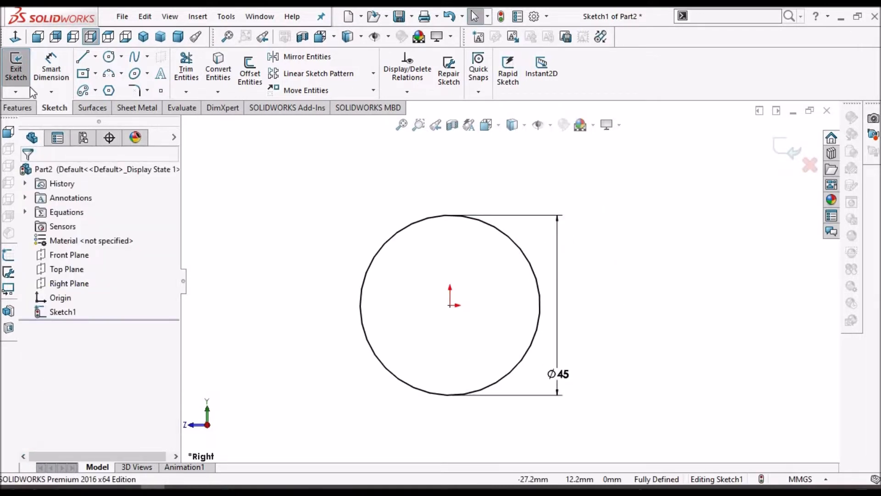
# Draw a smaller concentric circle at the origin and dimension its diameter to 24 mm
pyautogui.click(111, 59)
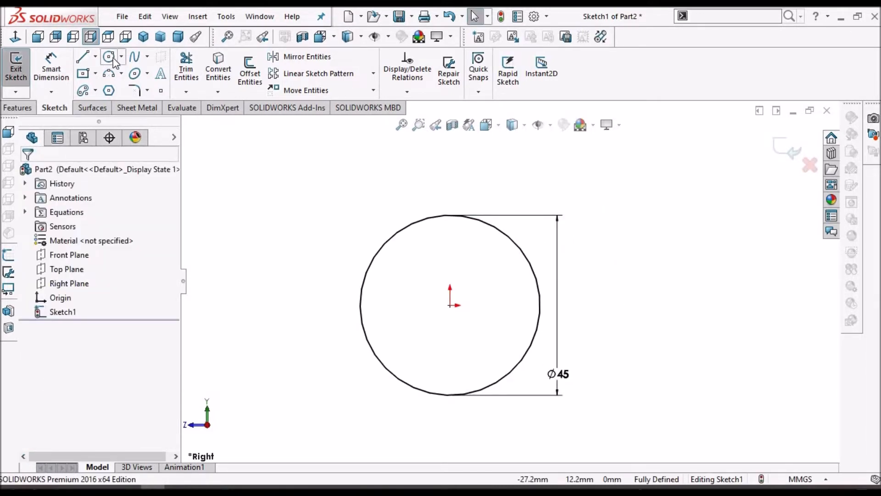
pyautogui.click(450, 304)
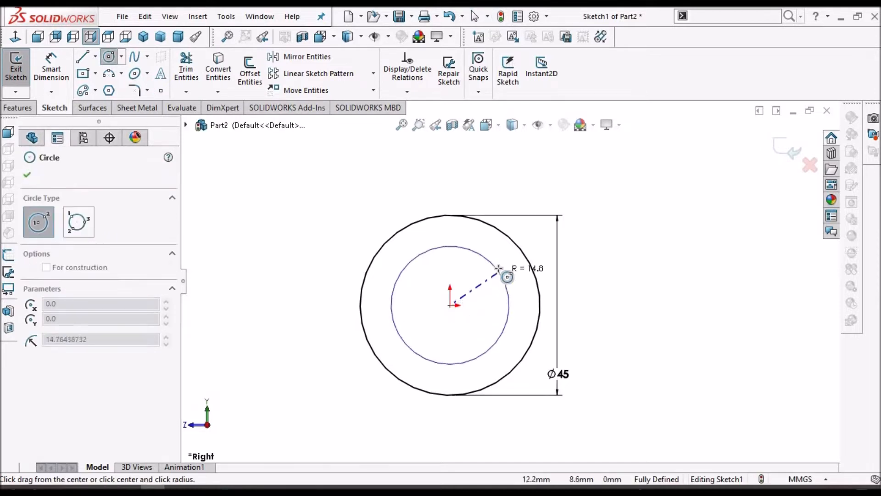
pyautogui.click(498, 269)
pyautogui.rightClick(356, 211)
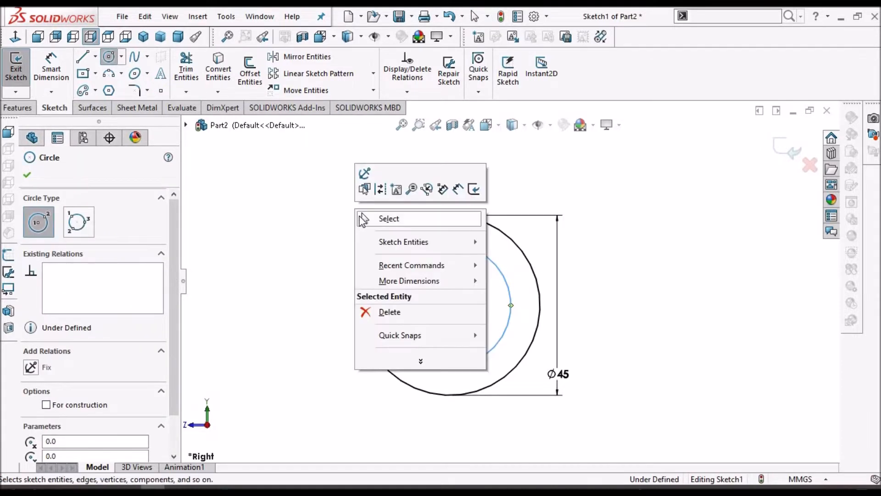
pyautogui.click(51, 66)
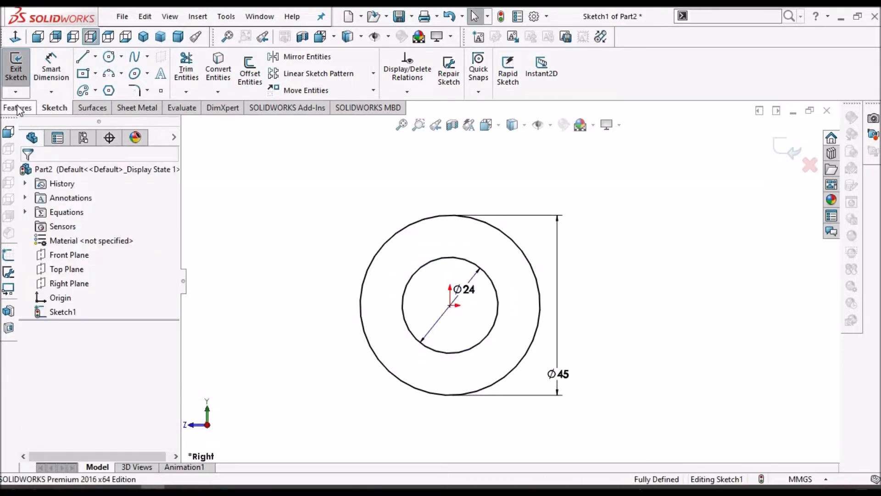
# Extrude the ring profile as a blind boss 30 mm deep and save the part as Part2
pyautogui.click(17, 108)
pyautogui.click(21, 69)
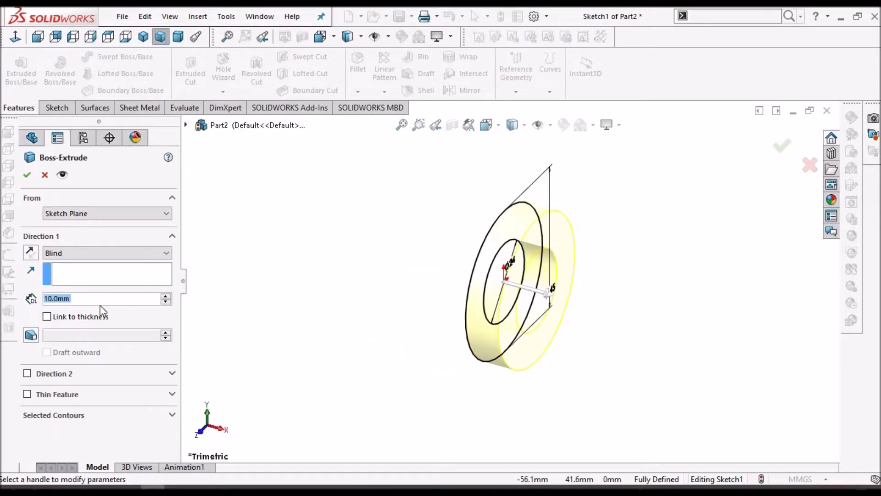
pyautogui.write('30')
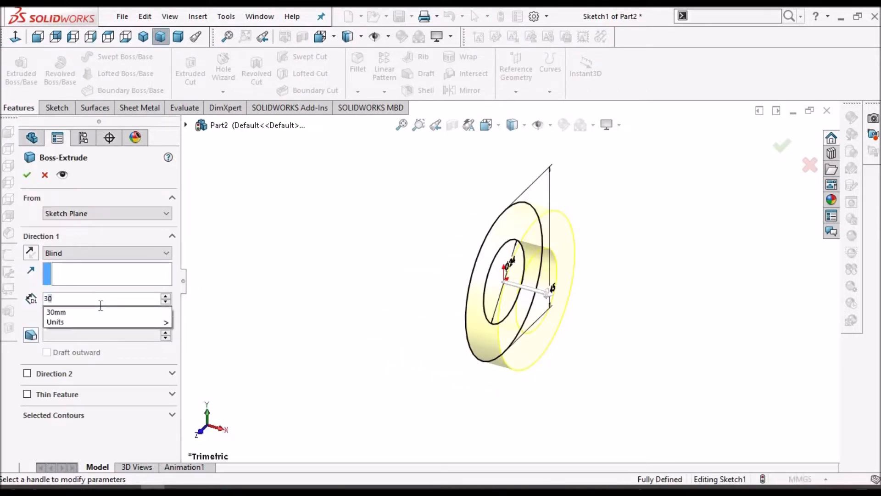
pyautogui.press('Return')
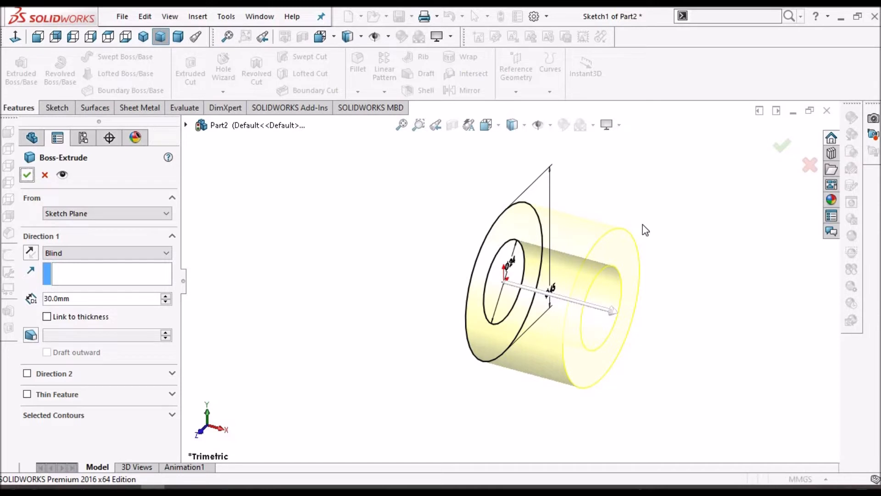
pyautogui.press('Return')
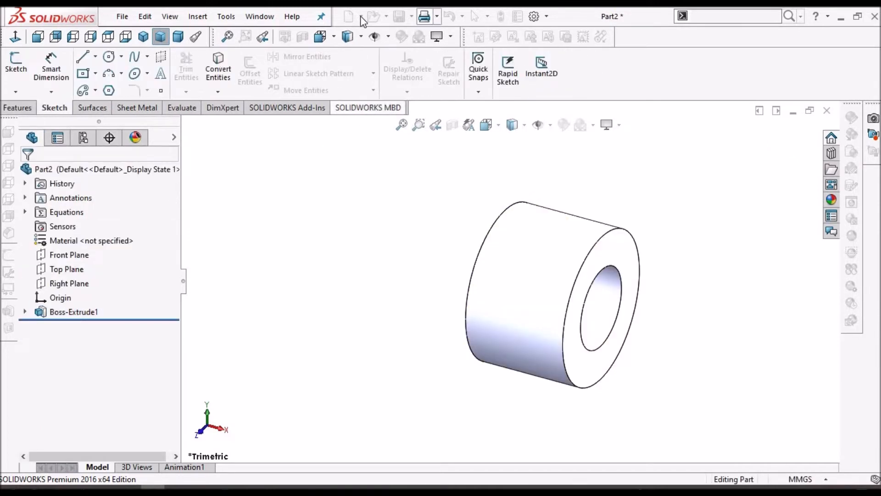
pyautogui.click(398, 18)
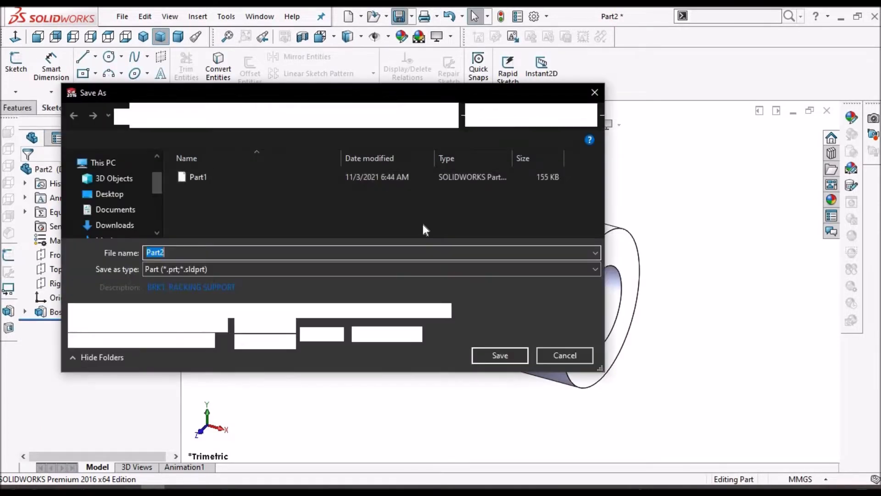
pyautogui.press('Return')
# Apply a light orange colour from the standard swatches to the whole part
pyautogui.rightClick(88, 169)
pyautogui.click(128, 154)
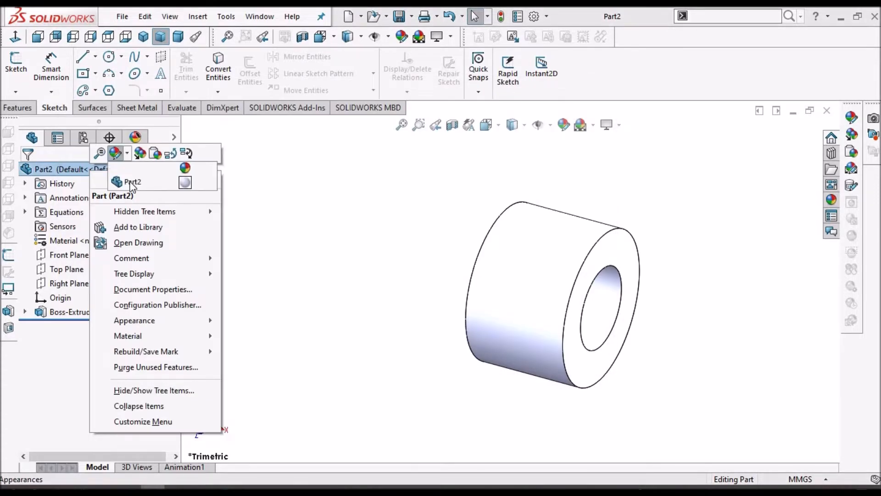
pyautogui.click(131, 182)
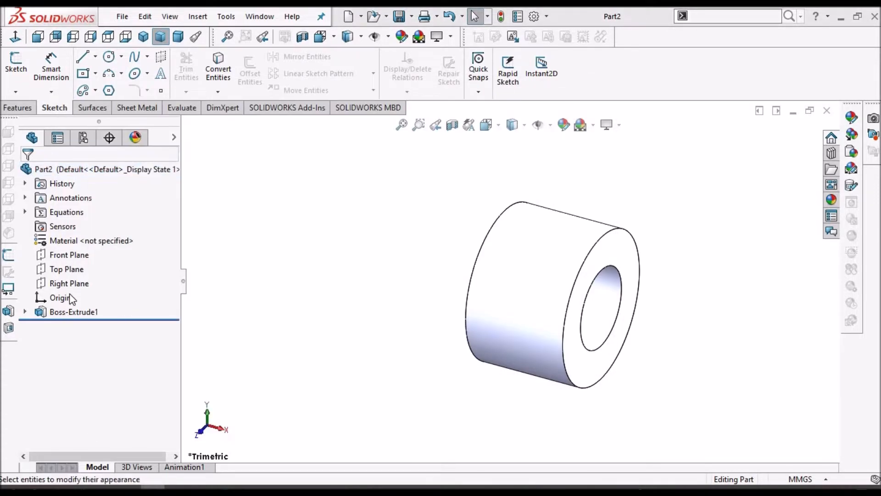
pyautogui.click(75, 435)
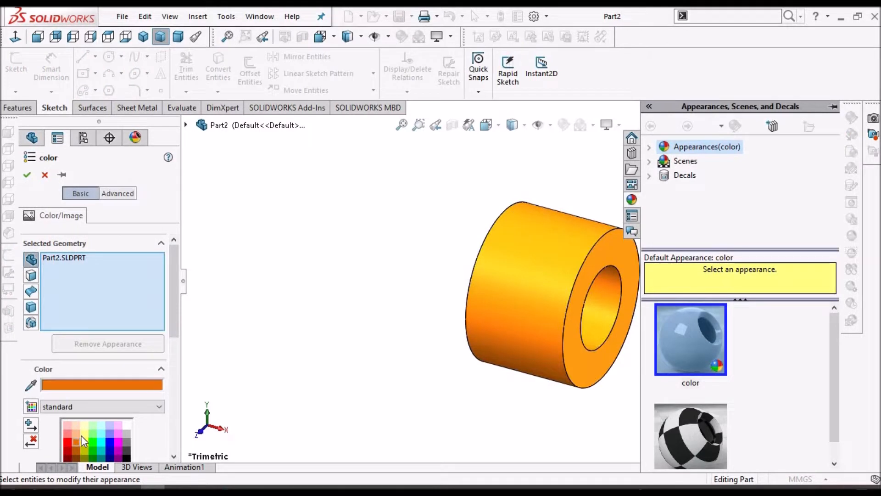
pyautogui.click(76, 436)
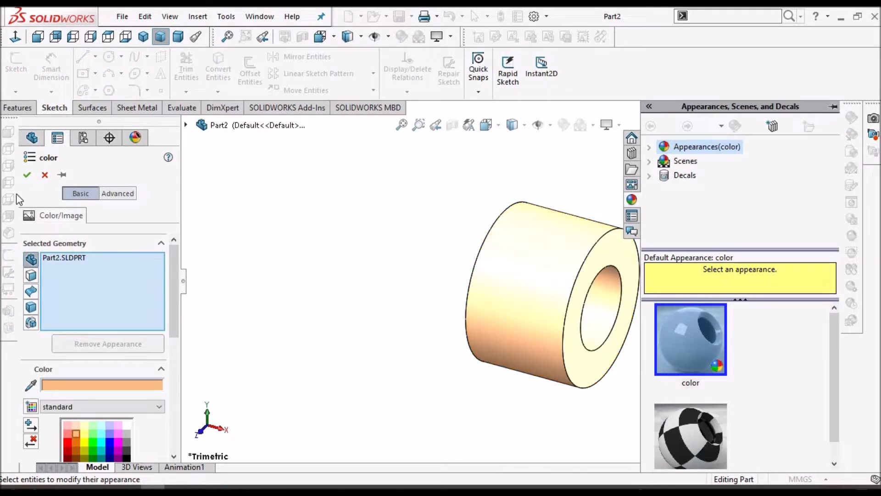
pyautogui.click(28, 177)
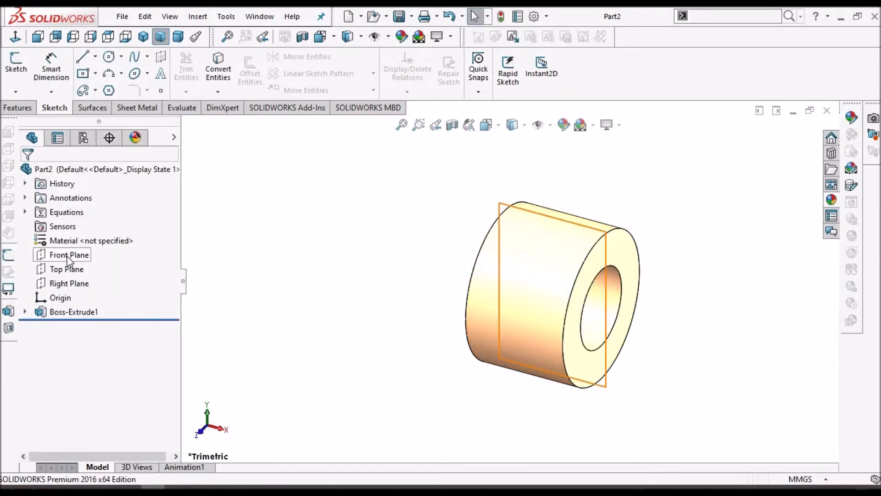
# Check the bracket's dimensions in the reference PDF and start a new sketch on the Right Plane, viewed face-on
pyautogui.click(67, 282)
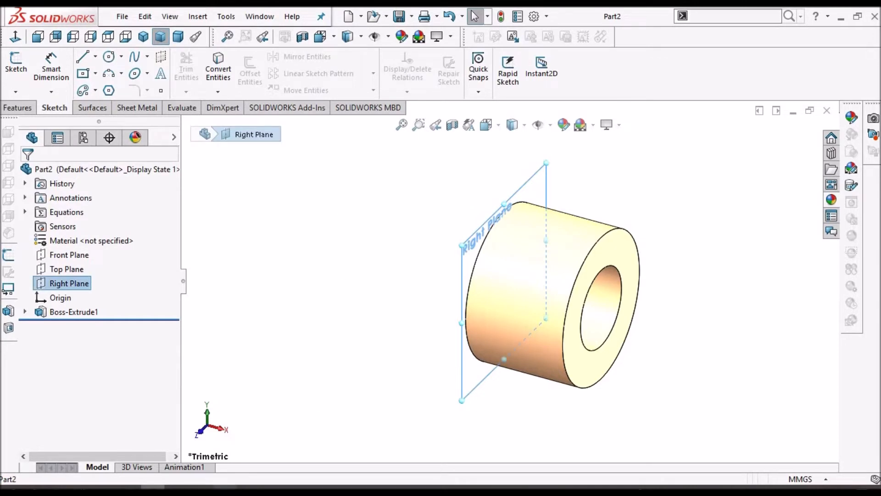
pyautogui.hotkey('alt', 'Tab')
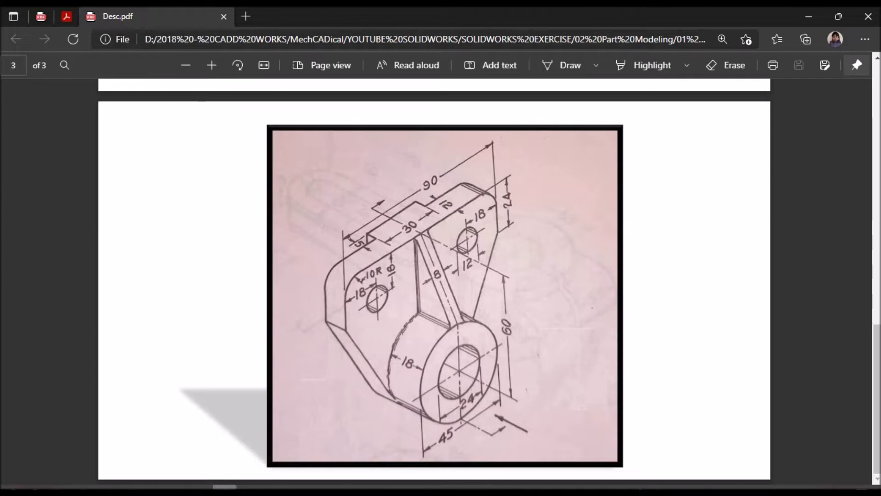
pyautogui.hotkey('alt', 'Tab')
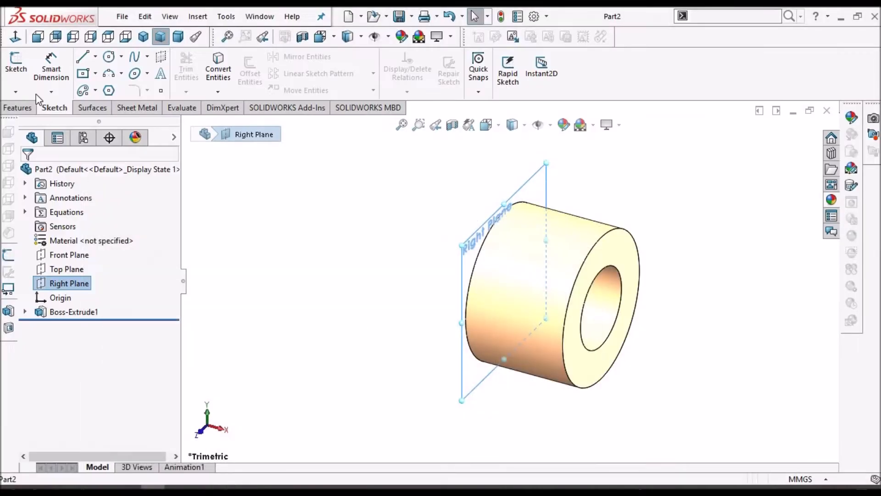
pyautogui.click(17, 69)
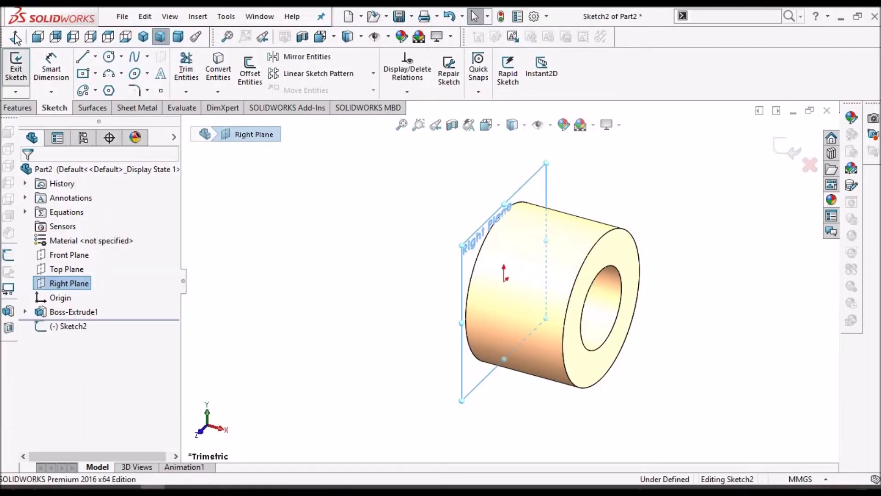
pyautogui.scroll(7, 408, 239)
pyautogui.scroll(-1, 573, 158)
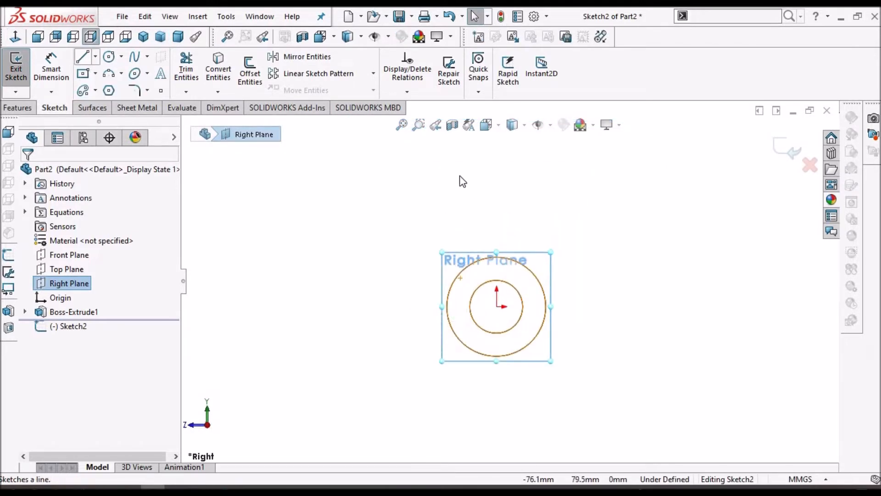
# Sketch a horizontal line above the ring, about 57 mm above the origin
pyautogui.click(546, 183)
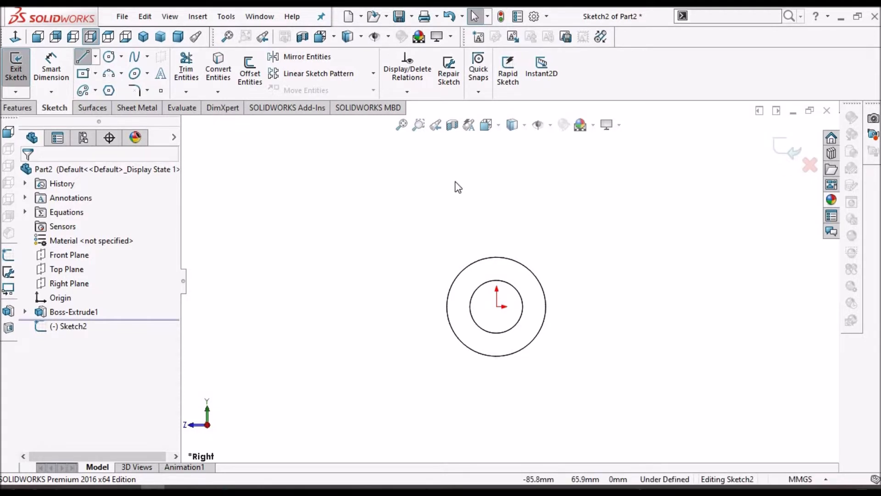
pyautogui.click(535, 181)
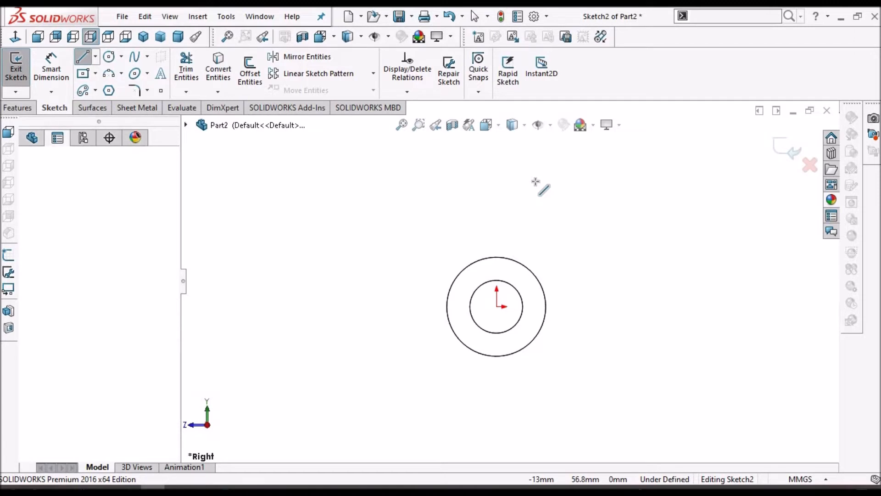
pyautogui.click(535, 180)
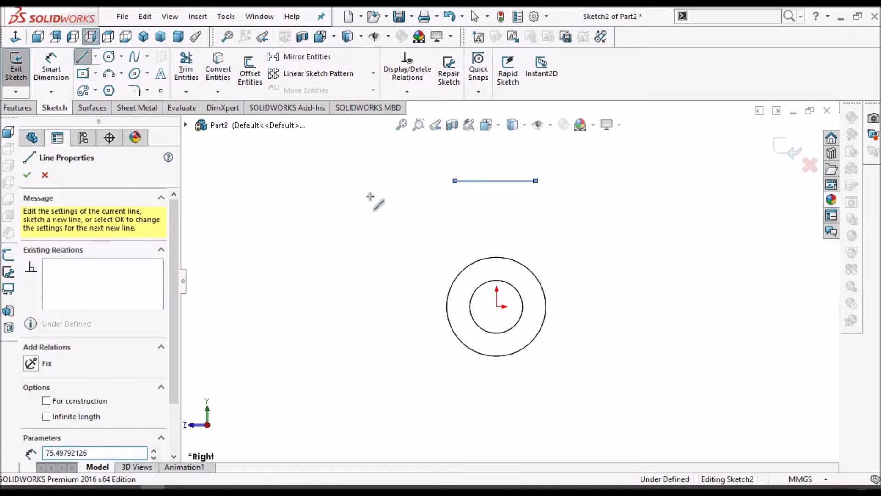
pyautogui.rightClick(372, 195)
pyautogui.click(381, 204)
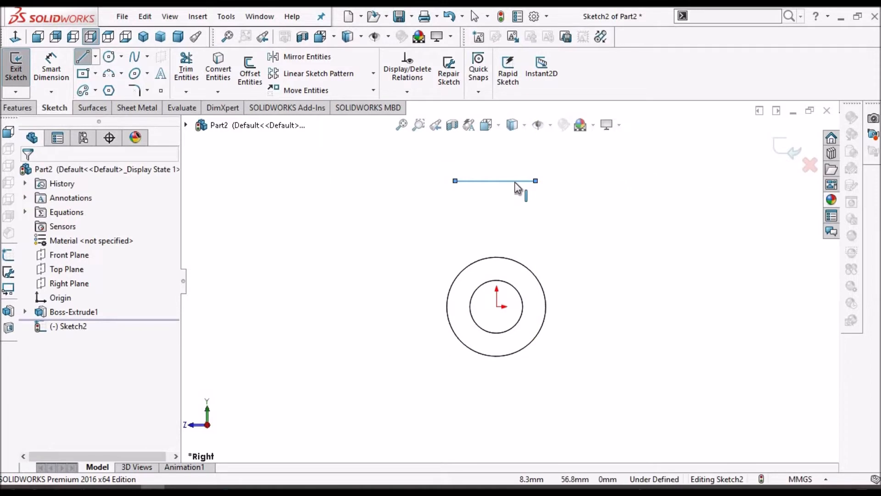
# Align the midpoint of the horizontal line with the origin using a Vertical relation
pyautogui.click(515, 181)
pyautogui.rightClick(514, 182)
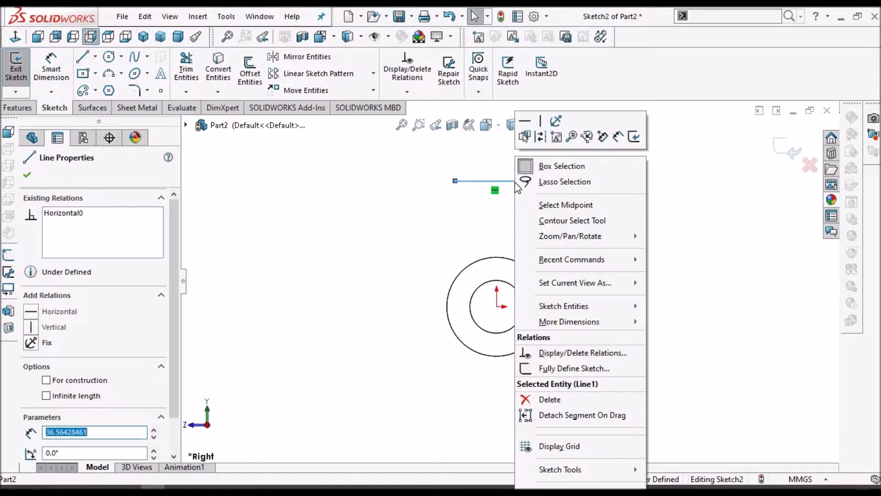
pyautogui.click(564, 212)
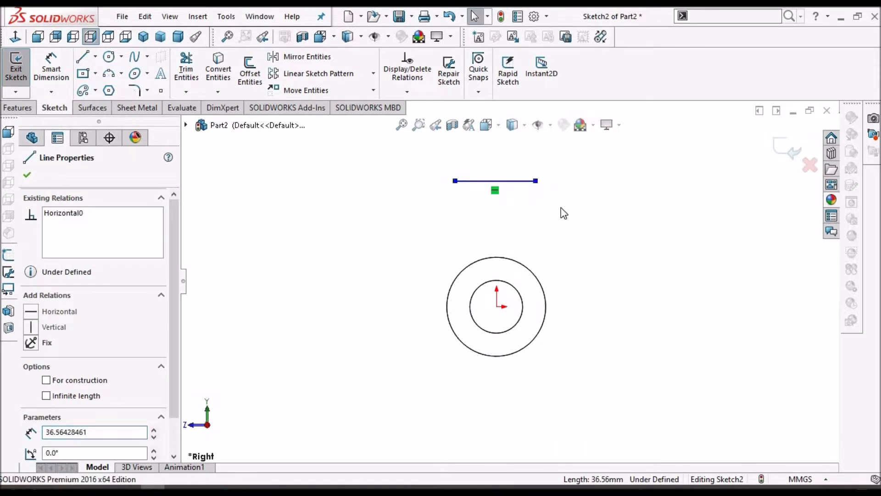
pyautogui.click(378, 236)
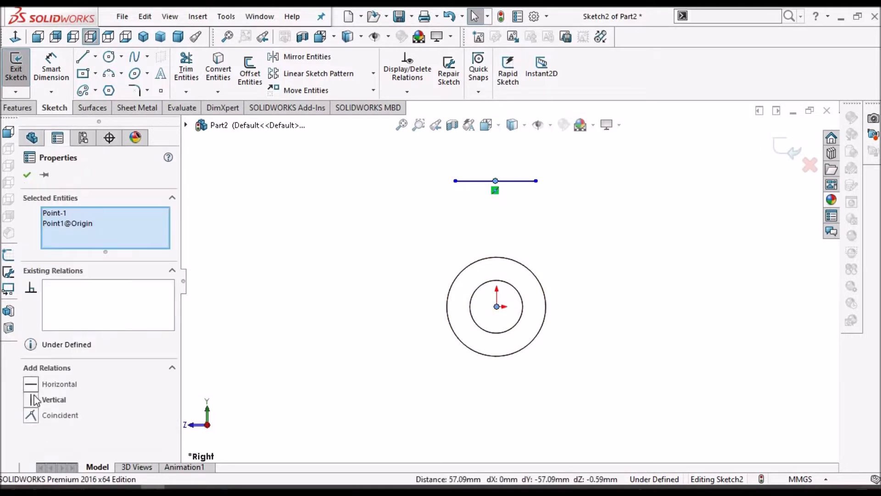
pyautogui.click(27, 175)
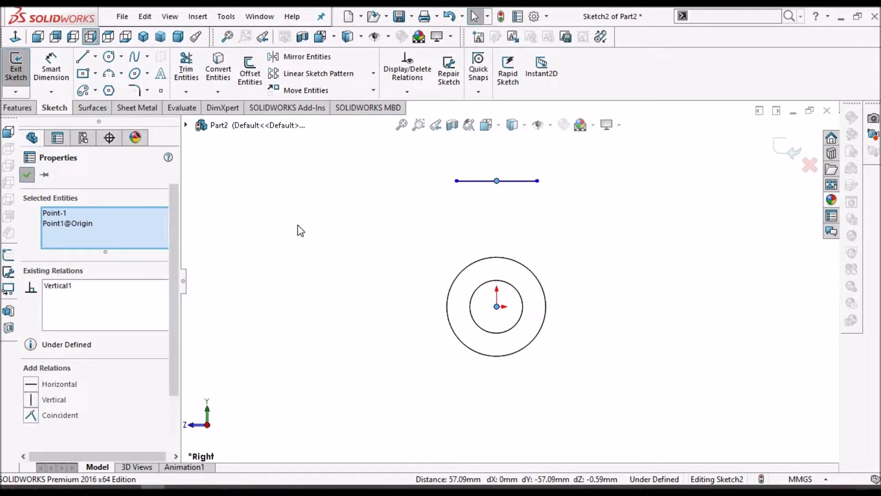
# Sketch a vertical line about 15 mm long downward from each end of the horizontal line
pyautogui.scroll(2, 512, 271)
pyautogui.scroll(-2, 509, 224)
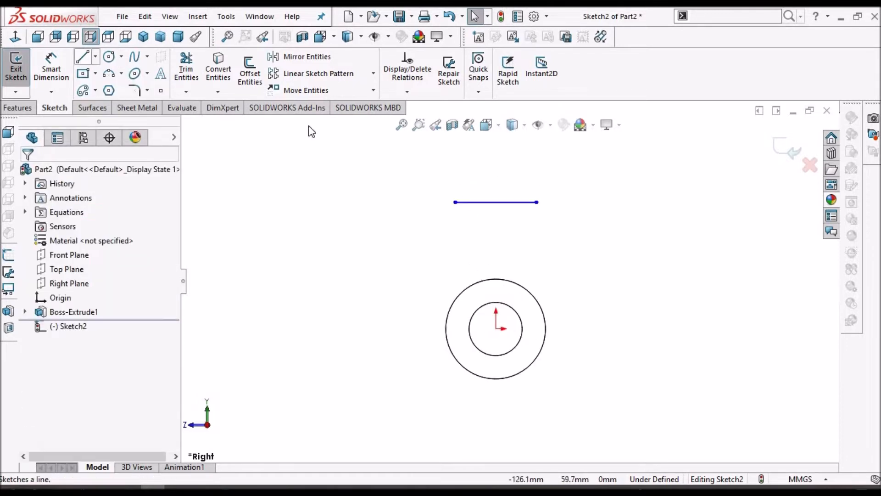
pyautogui.scroll(-2, 563, 211)
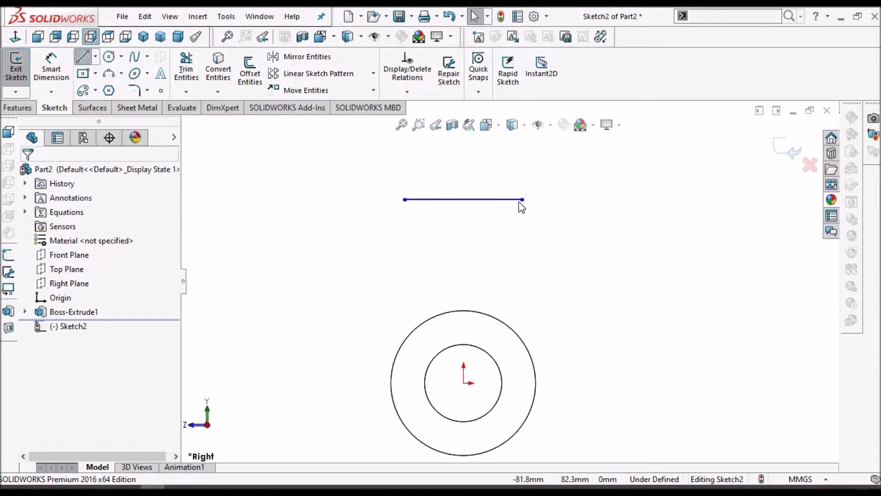
pyautogui.click(522, 200)
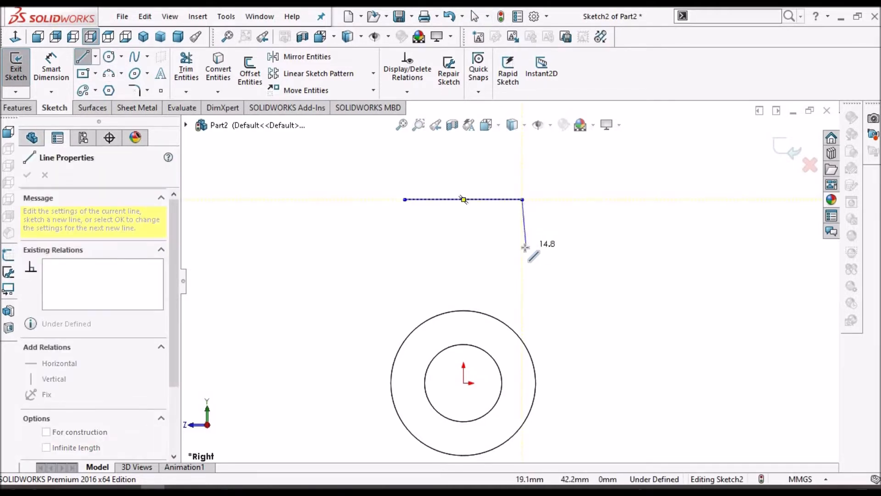
pyautogui.click(522, 247)
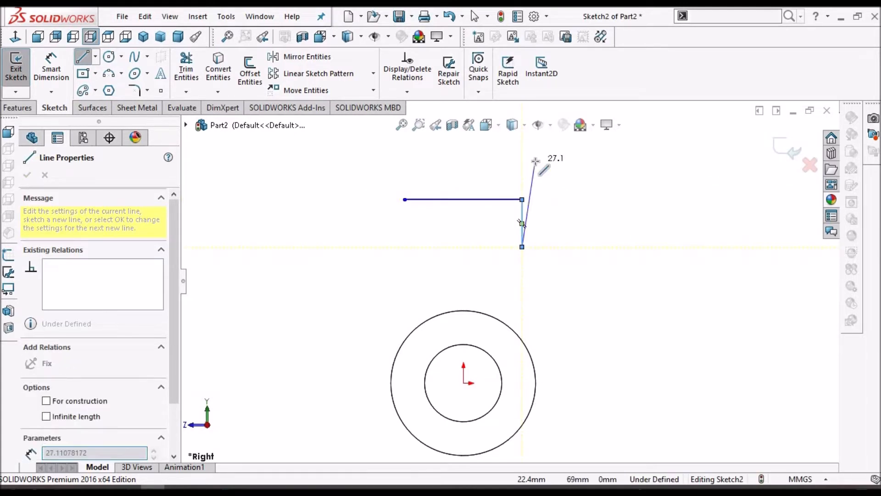
pyautogui.rightClick(536, 160)
pyautogui.click(577, 196)
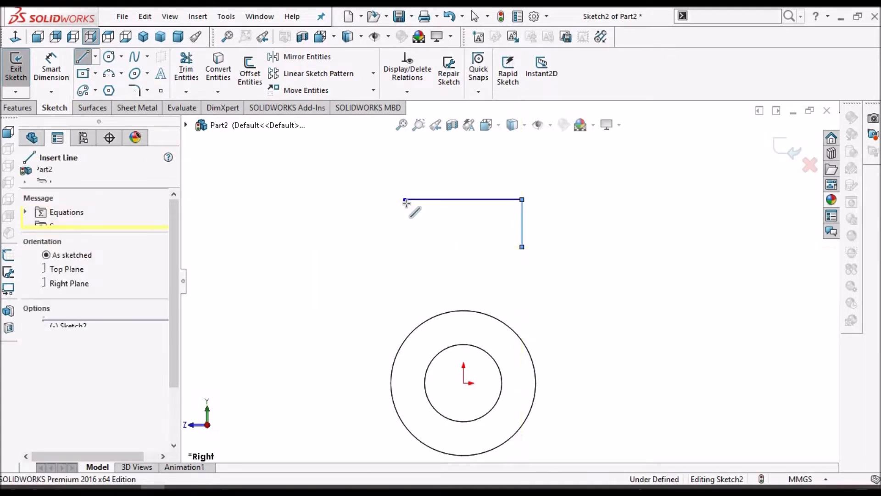
pyautogui.click(409, 247)
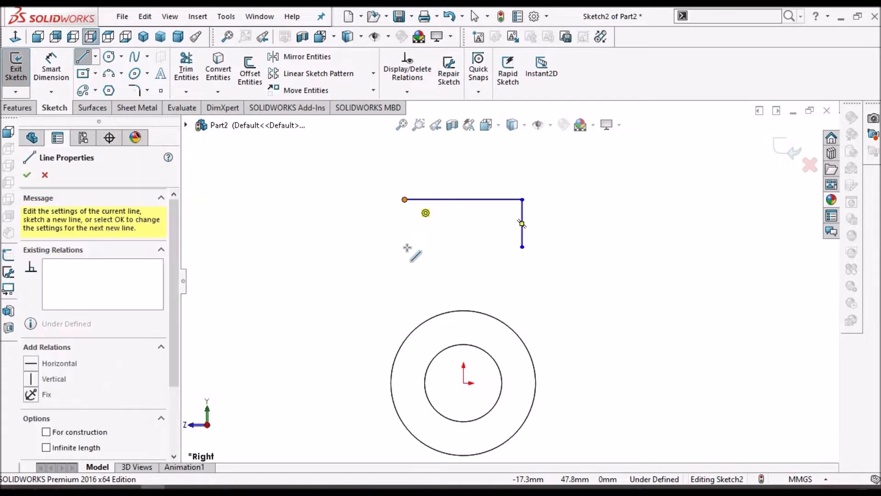
pyautogui.rightClick(319, 180)
pyautogui.click(347, 211)
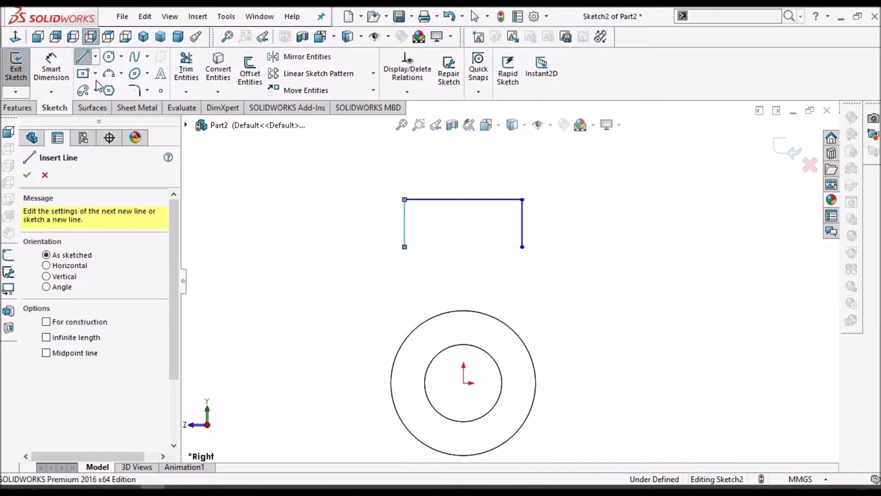
# Dimension the horizontal line's length to 90 mm
pyautogui.click(52, 67)
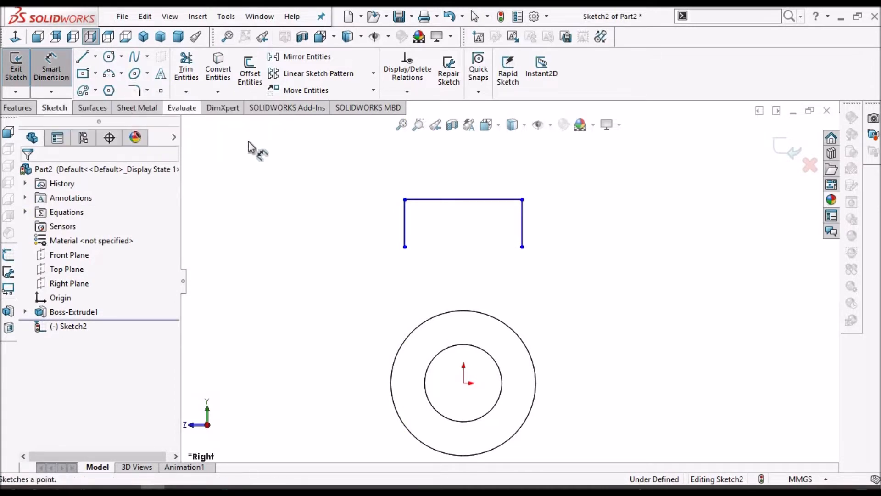
pyautogui.click(488, 193)
pyautogui.click(488, 191)
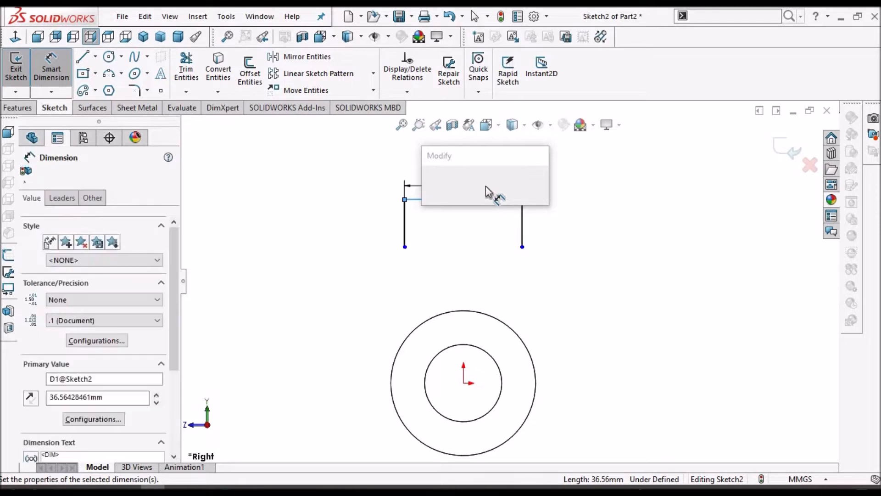
pyautogui.write('90')
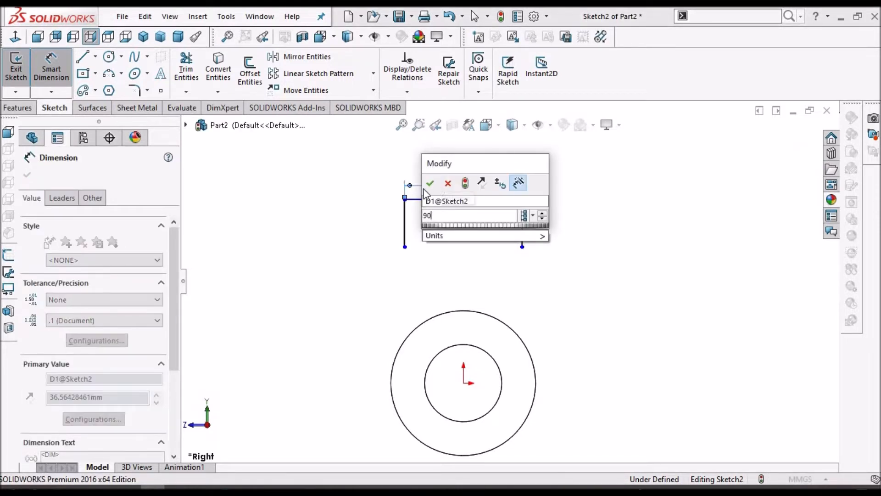
pyautogui.click(432, 183)
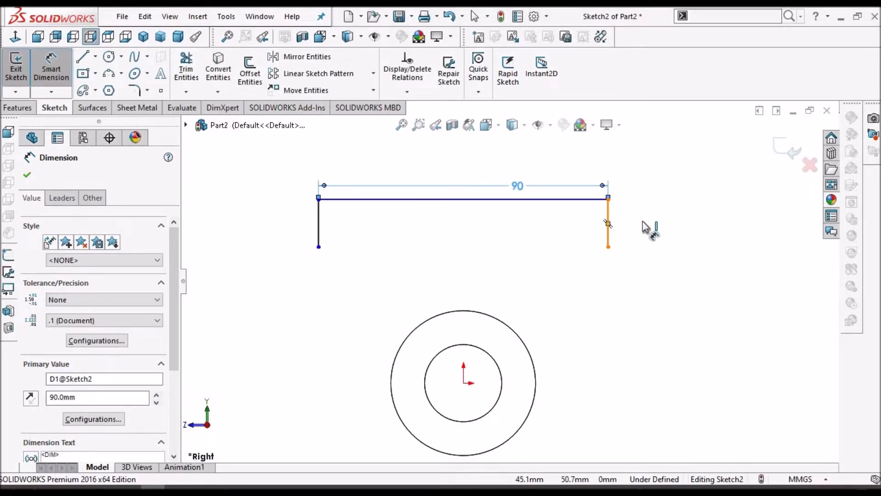
# Dimension the right vertical line's length to 24 mm
pyautogui.click(608, 223)
pyautogui.click(643, 225)
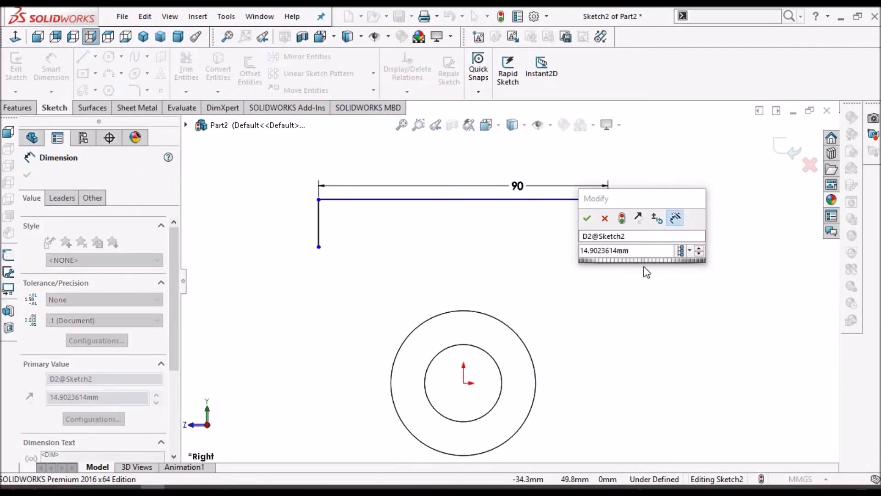
pyautogui.doubleClick(631, 252)
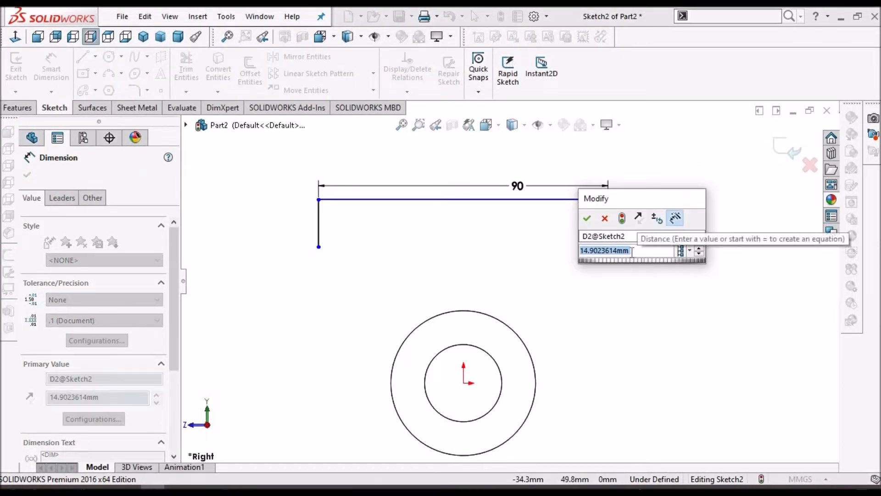
pyautogui.write('24')
pyautogui.press('Escape')
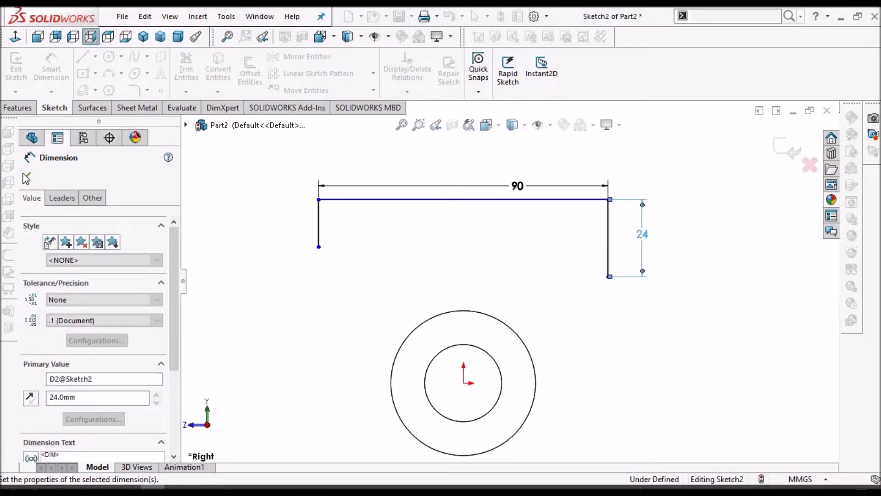
pyautogui.press('Escape')
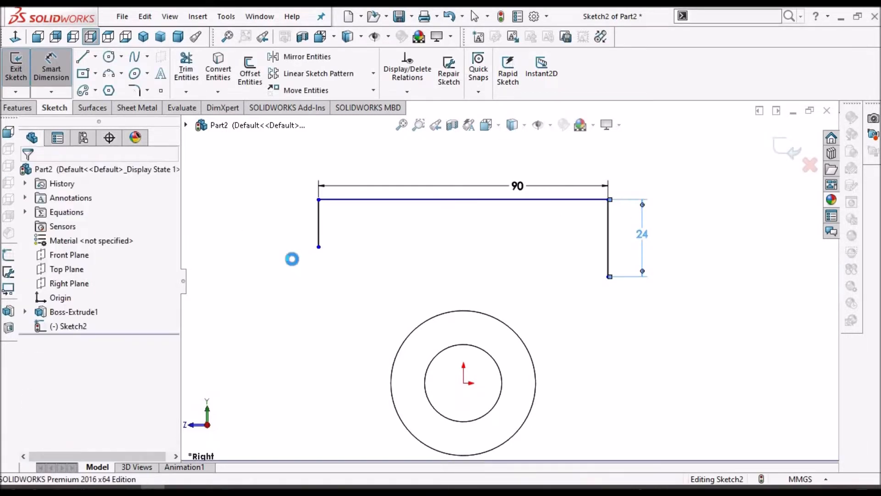
# Dimension the vertical distance from the origin to the horizontal line at 60 mm
pyautogui.press('f')
pyautogui.click(51, 69)
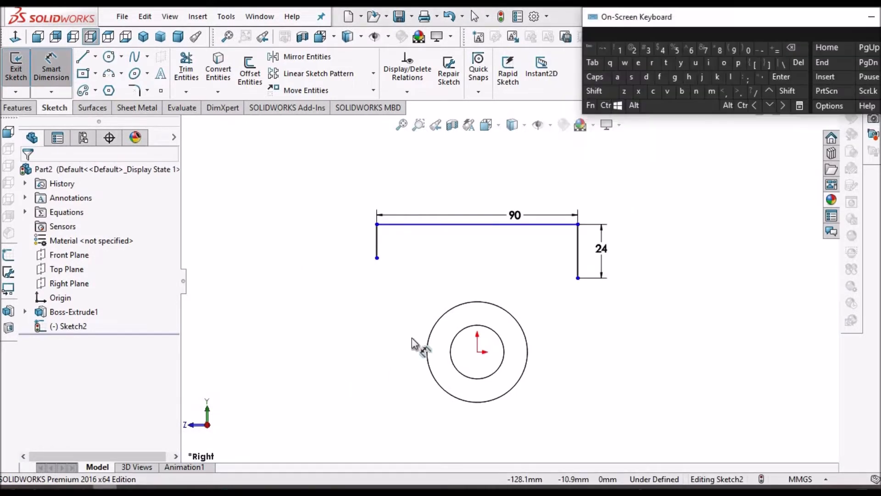
pyautogui.click(478, 352)
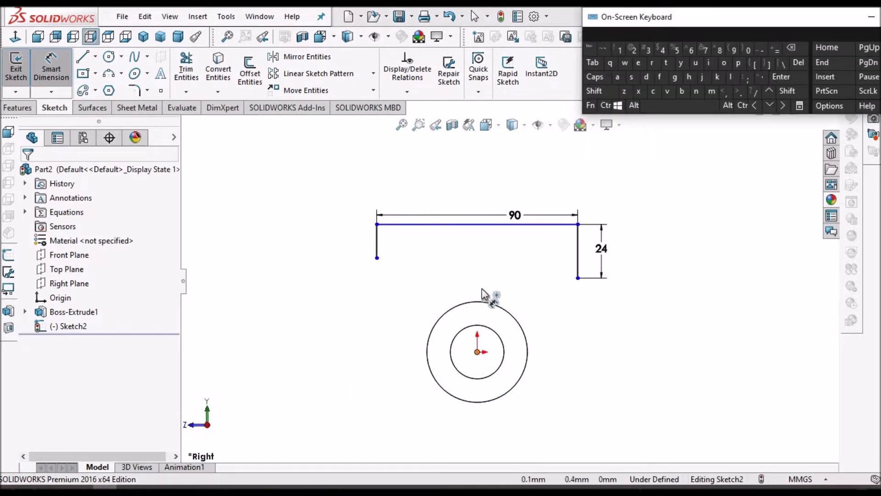
pyautogui.click(496, 224)
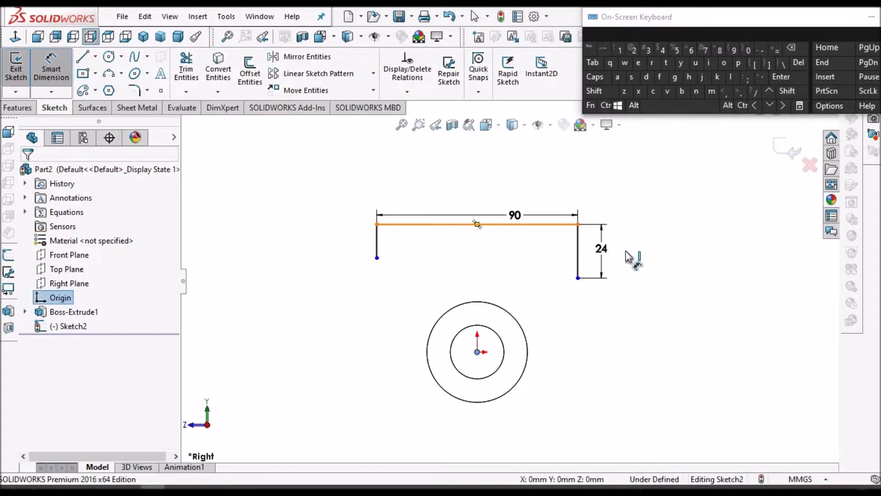
pyautogui.click(643, 281)
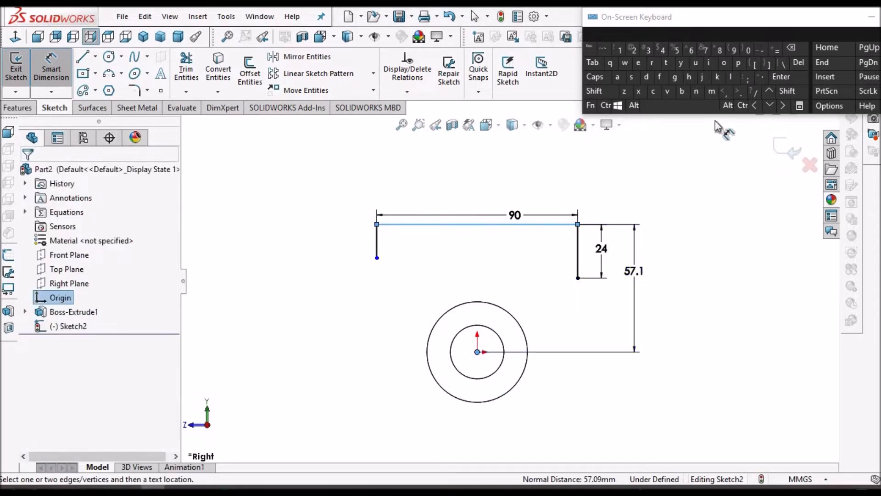
pyautogui.write('60')
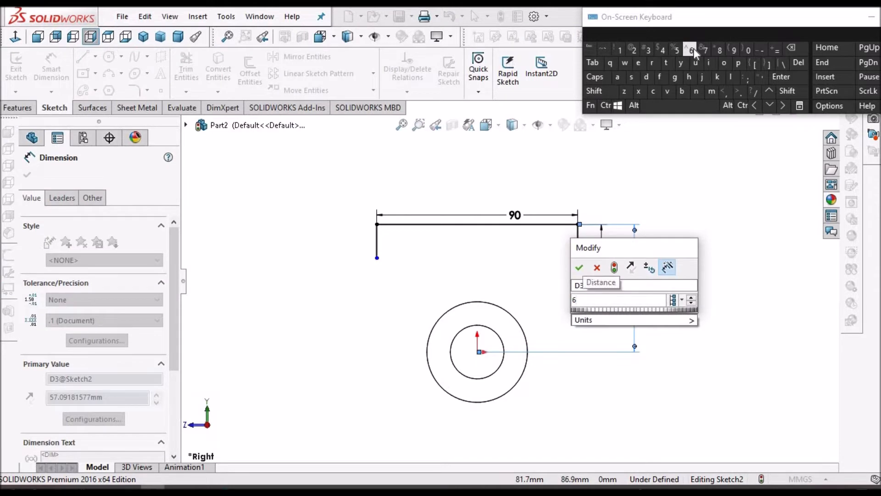
pyautogui.press('Return')
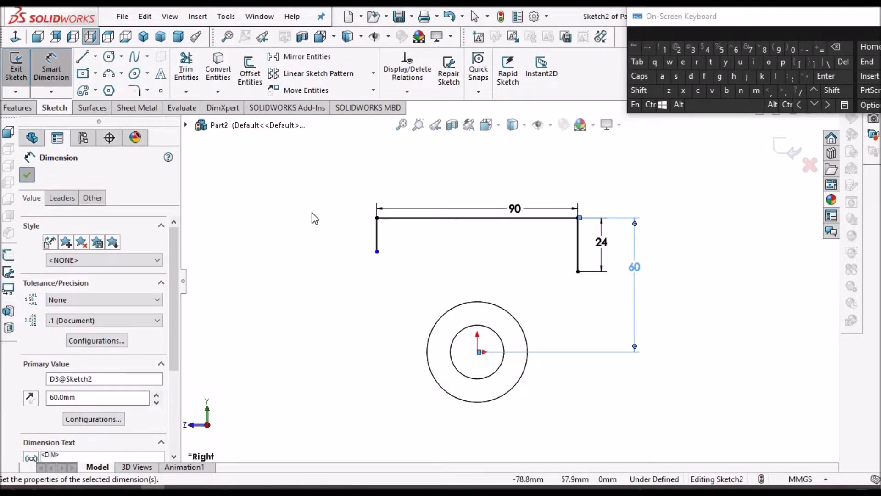
pyautogui.press('Escape')
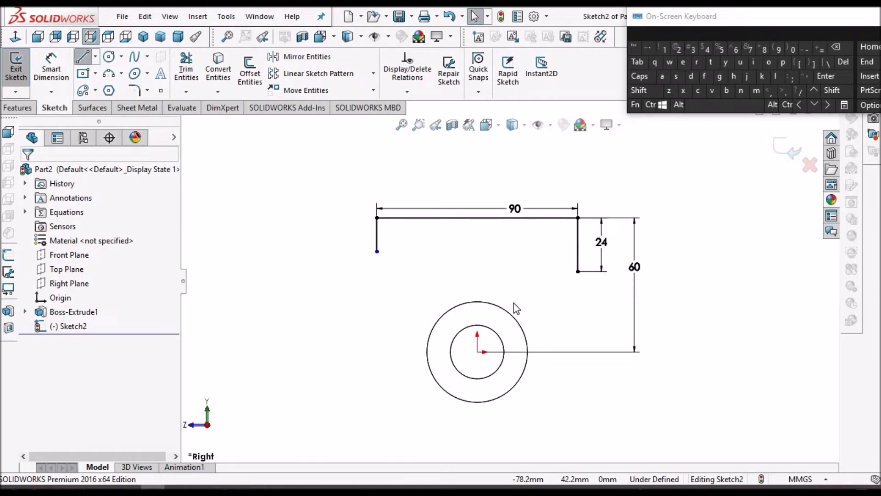
# Sketch two inward-slanting lines from the lower ends of the vertical lines, running down past either side of the ring
pyautogui.scroll(-1, 514, 303)
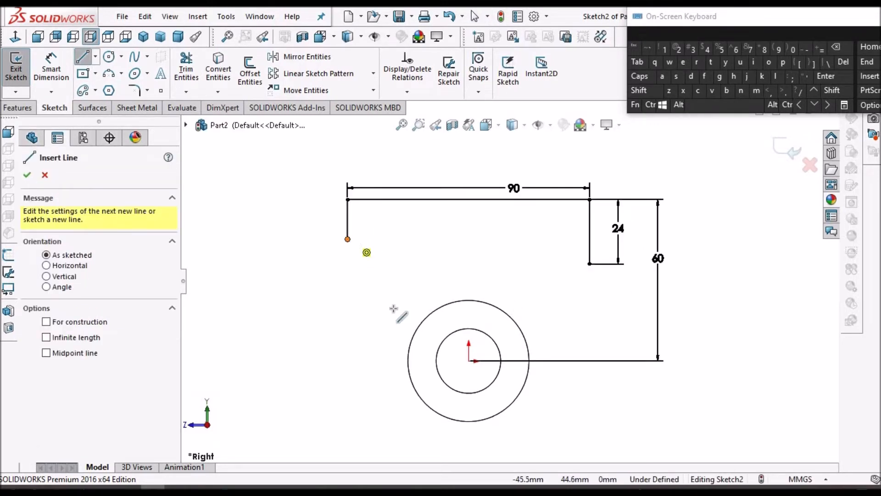
pyautogui.click(400, 409)
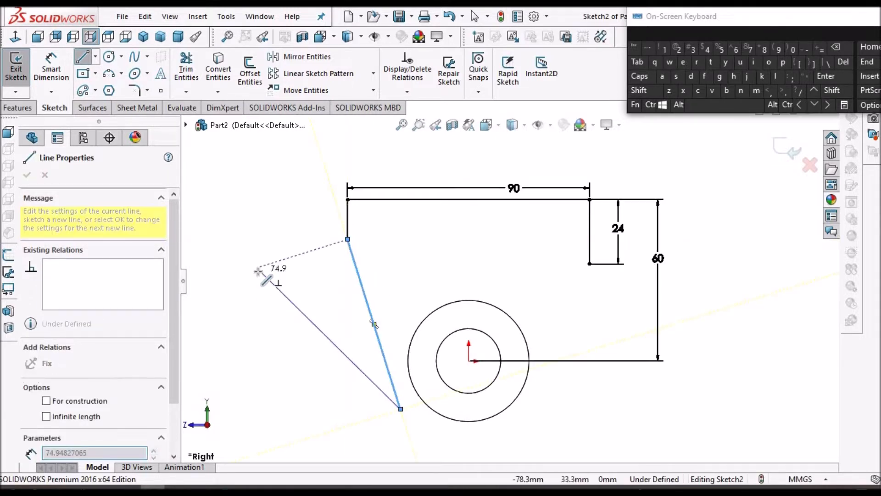
pyautogui.rightClick(258, 272)
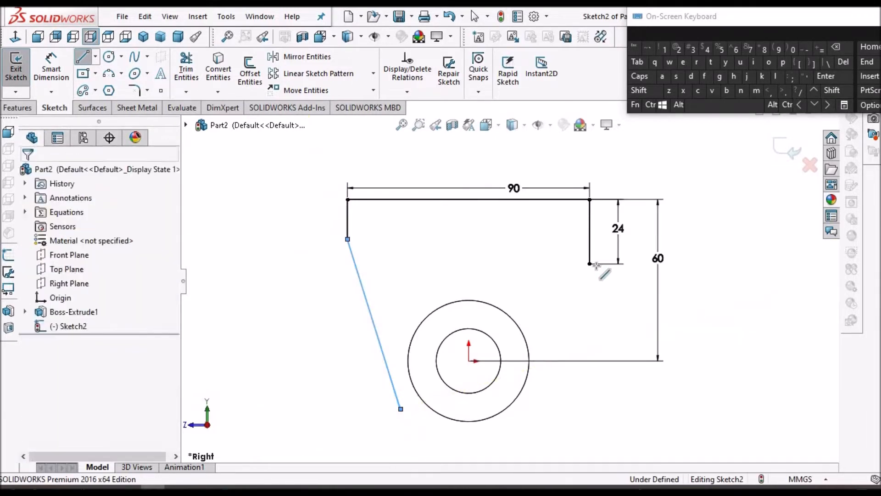
pyautogui.press('Escape')
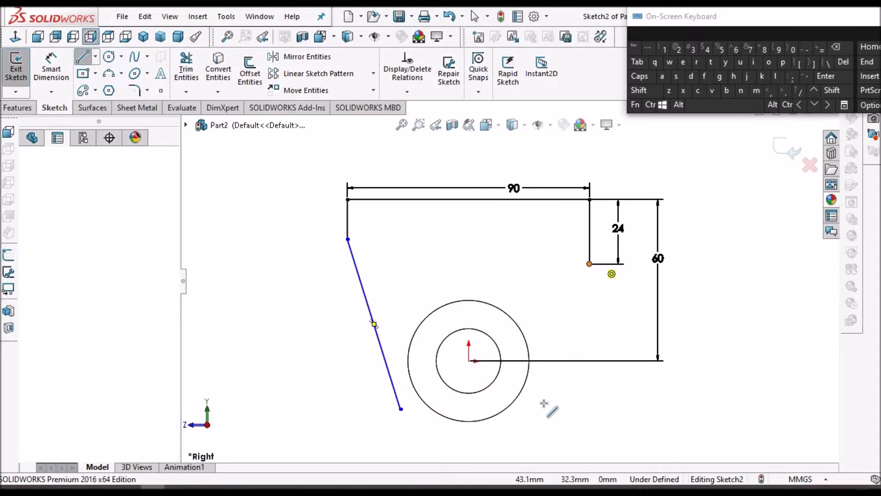
pyautogui.click(545, 403)
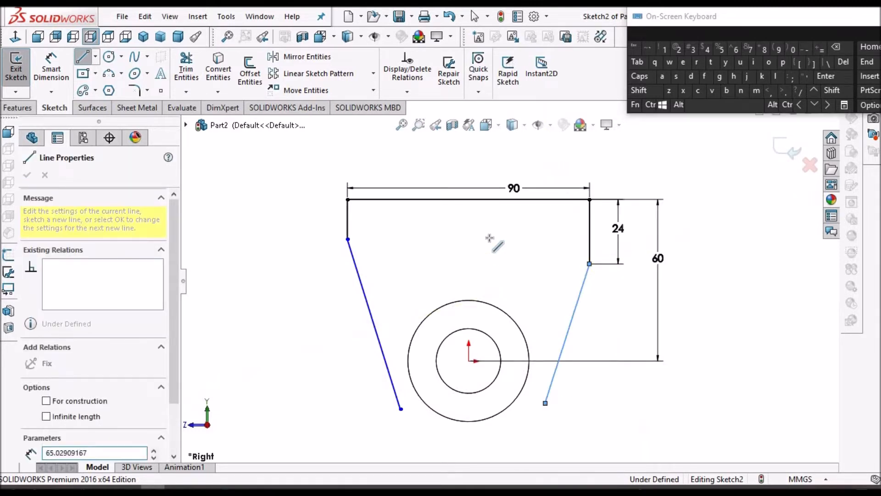
pyautogui.rightClick(490, 238)
pyautogui.click(516, 250)
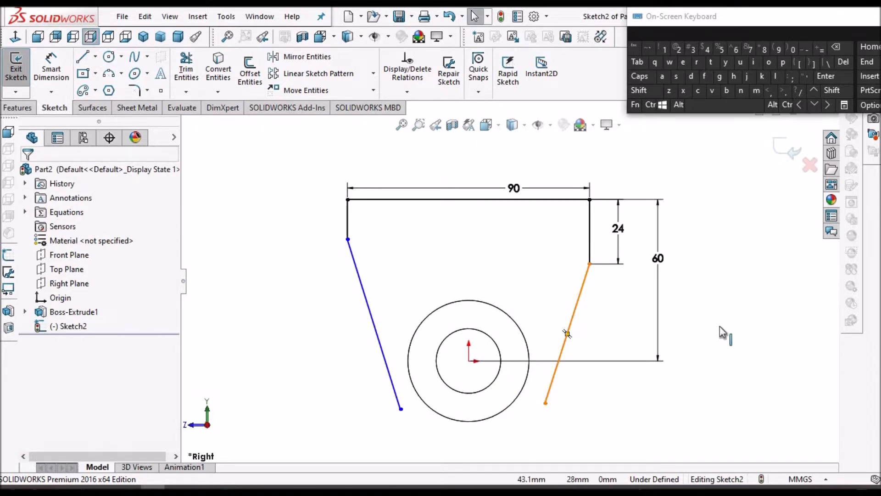
# Convert the ring's outer edge into the sketch and make the right slanted line tangent to it
pyautogui.click(510, 316)
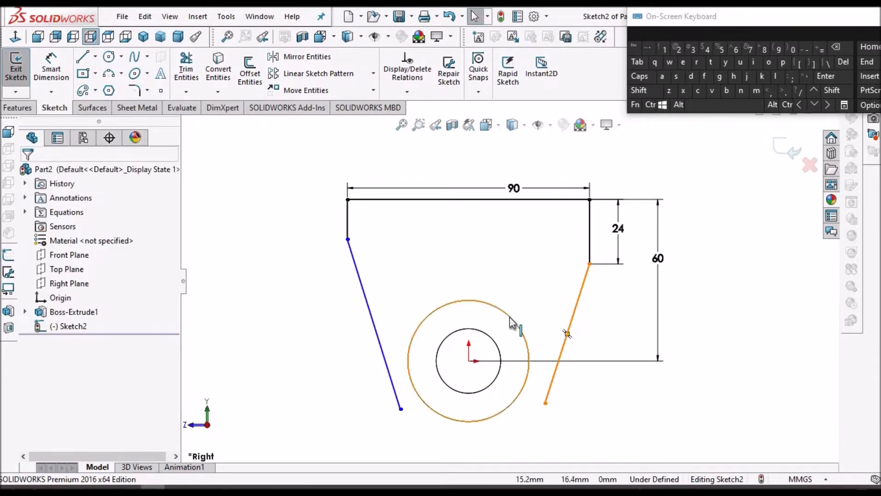
pyautogui.click(217, 79)
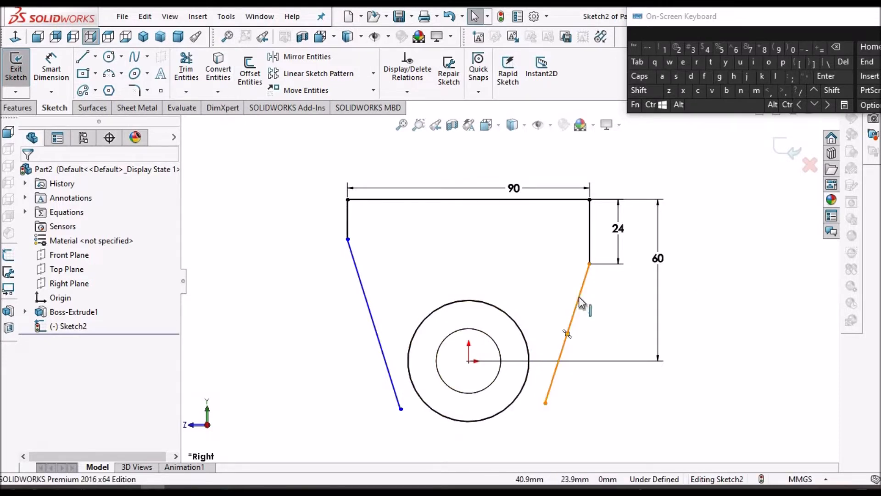
pyautogui.click(567, 334)
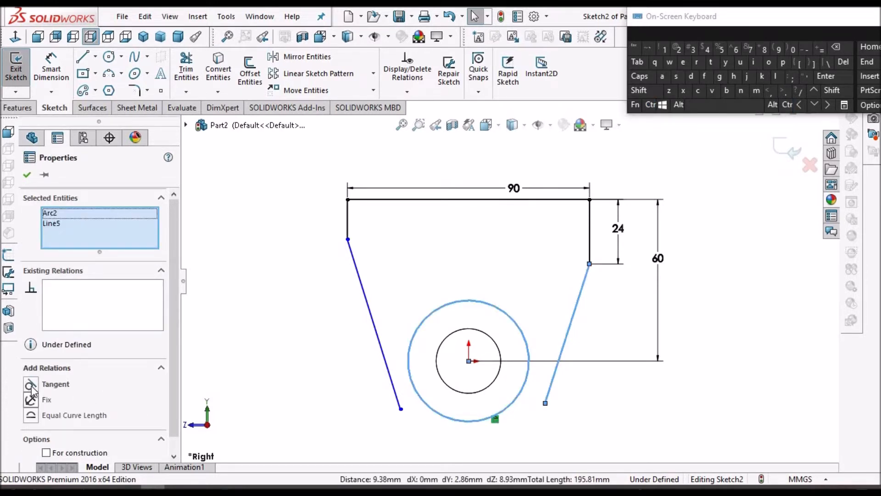
pyautogui.click(30, 384)
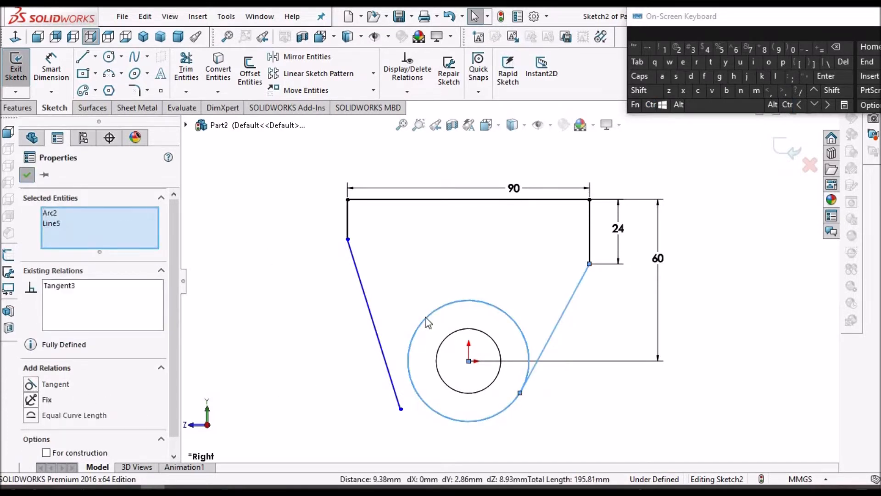
# Make the left slanted line tangent to the converted outer circle of the ring
pyautogui.click(494, 345)
pyautogui.click(437, 310)
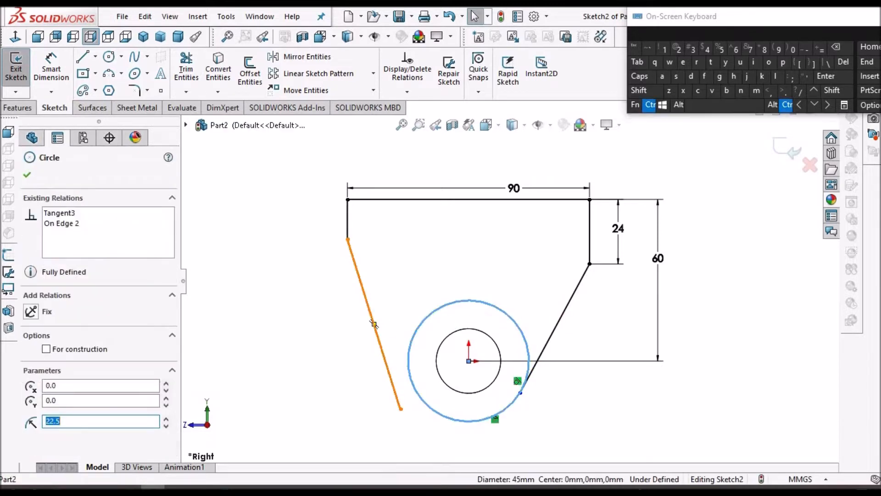
pyautogui.click(54, 401)
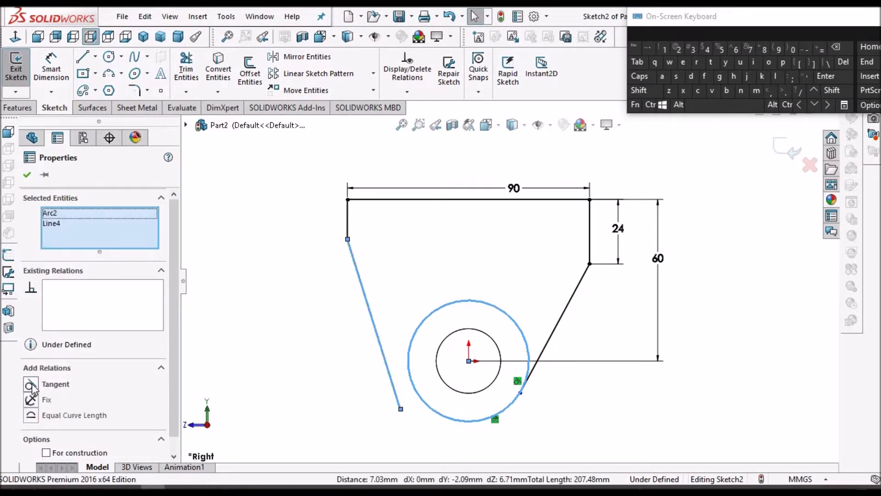
pyautogui.click(28, 176)
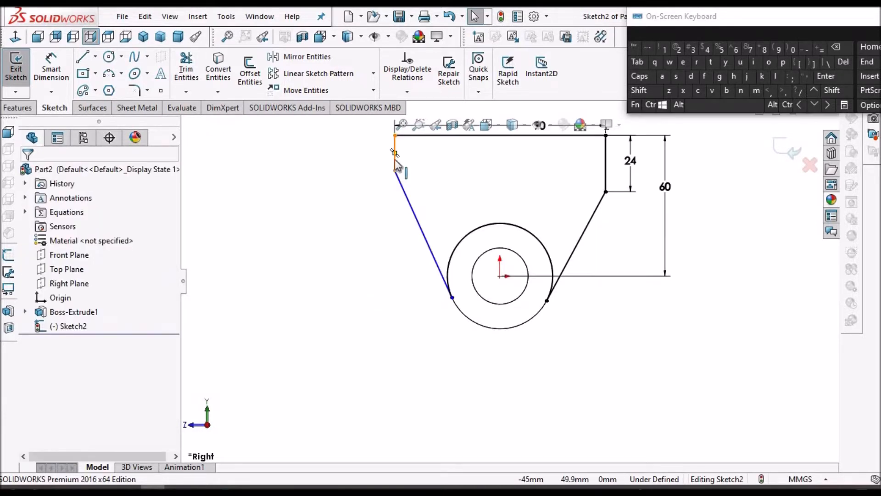
# Make the left and right vertical lines equal in length
pyautogui.click(395, 151)
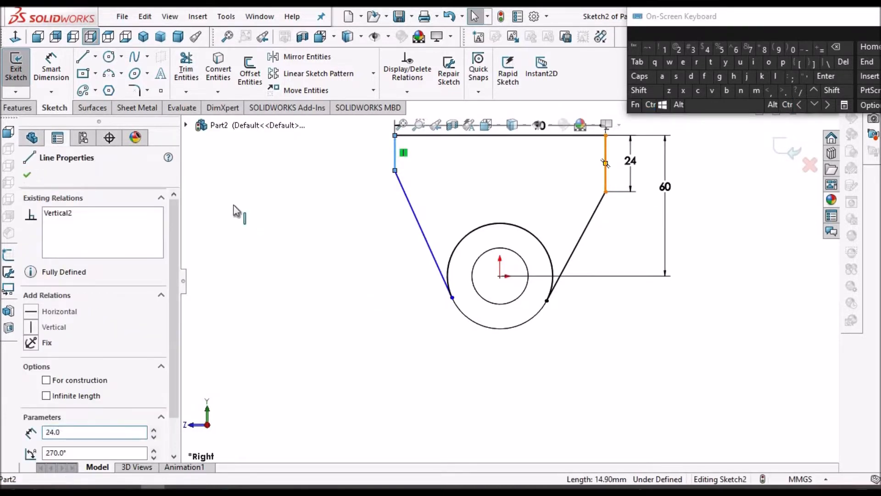
pyautogui.keyDown('ctrl'); pyautogui.click(605, 163); pyautogui.keyUp('ctrl')
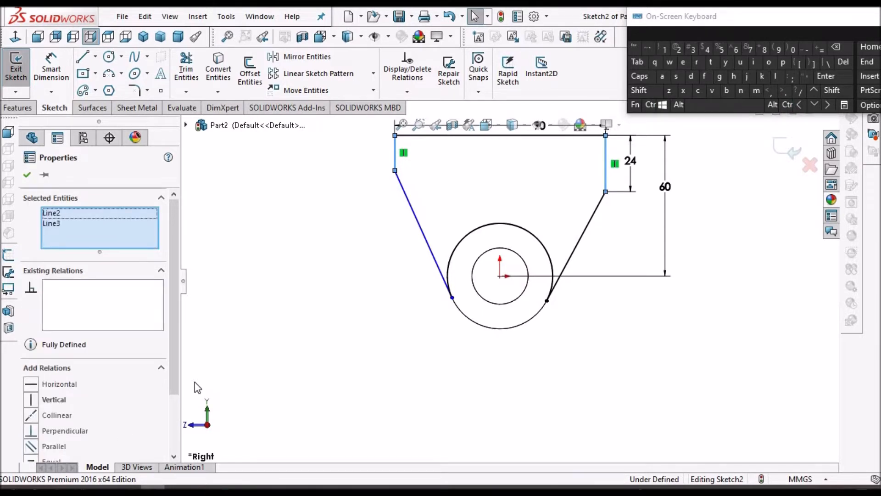
pyautogui.scroll(-2, 171, 433)
pyautogui.click(36, 390)
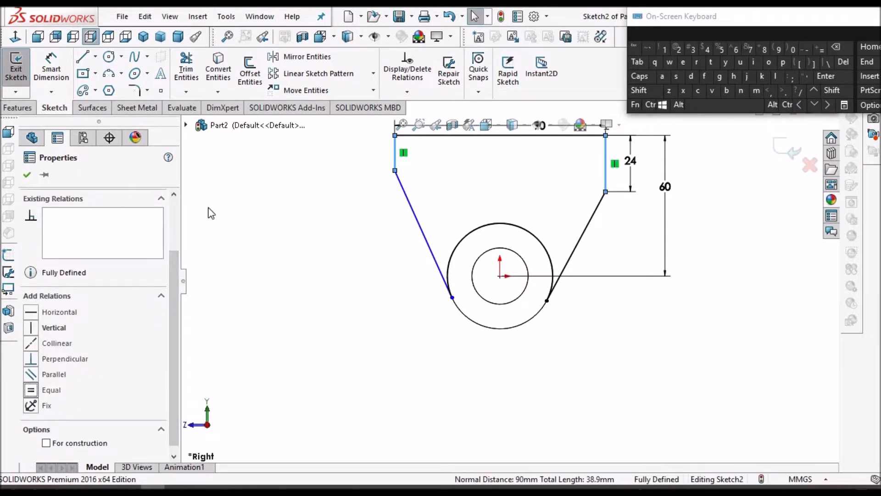
pyautogui.click(244, 272)
# Extrude the plate sketch to a blind depth of 12 mm, merged with the cylindrical boss
pyautogui.press('f')
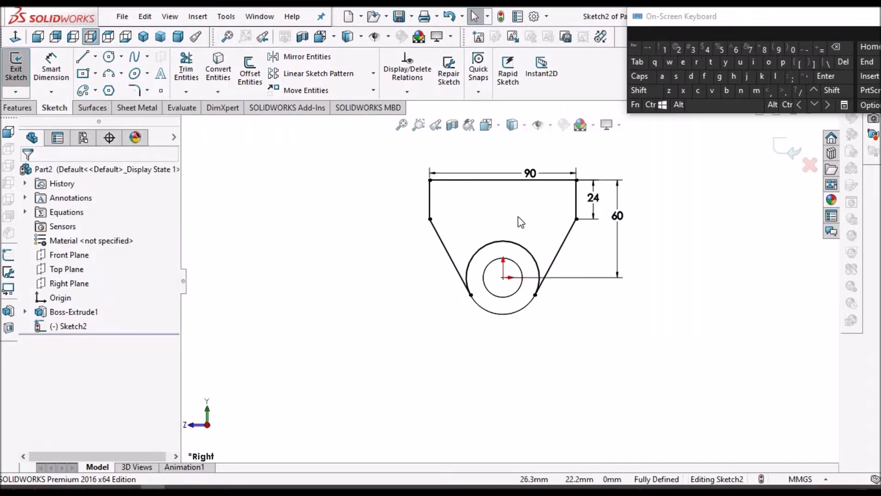
pyautogui.moveTo(535, 275)
pyautogui.mouseDown(button='middle')
pyautogui.moveTo(563, 295)
pyautogui.moveTo(515, 294)
pyautogui.moveTo(538, 301)
pyautogui.moveTo(523, 290)
pyautogui.mouseUp(button='middle')
pyautogui.click(19, 107)
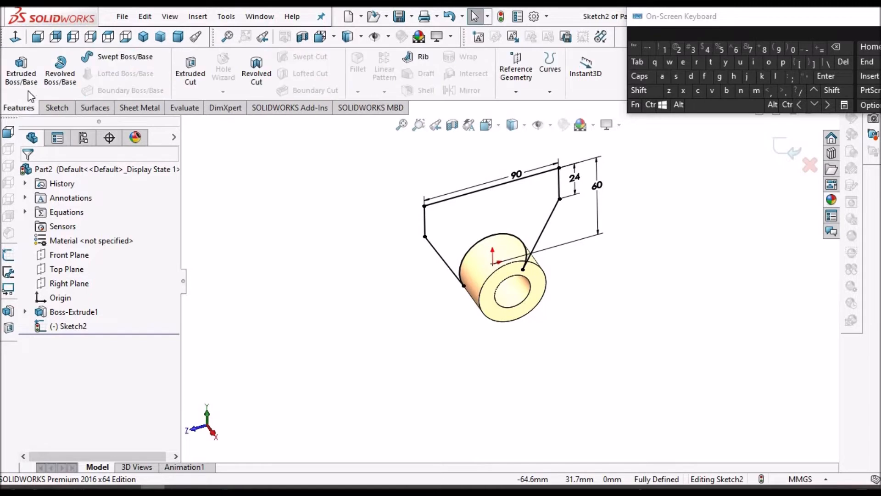
pyautogui.click(20, 68)
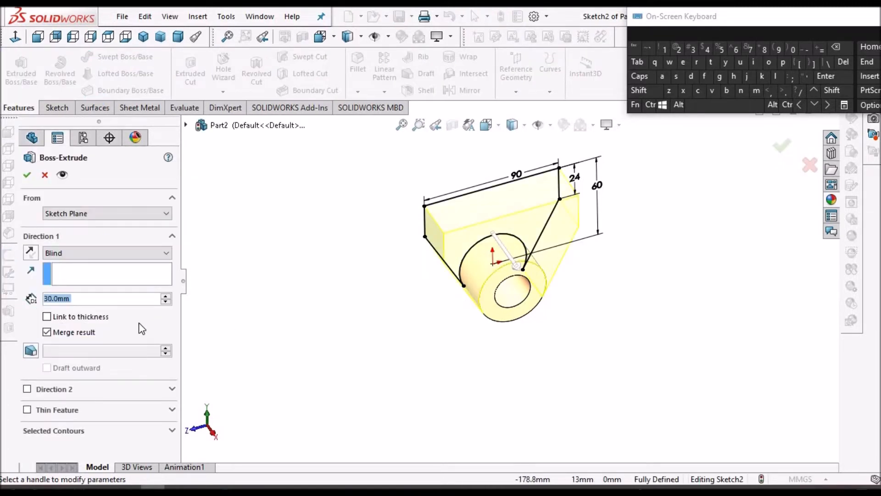
pyautogui.write('12')
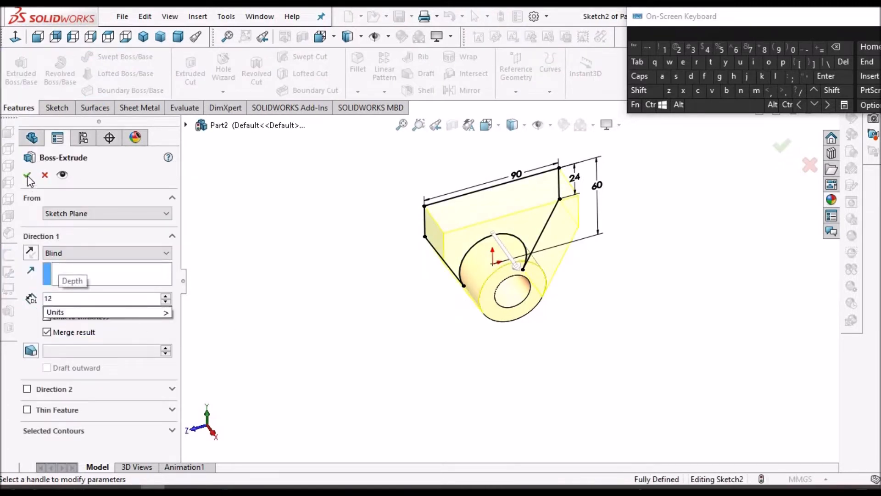
pyautogui.press('Return')
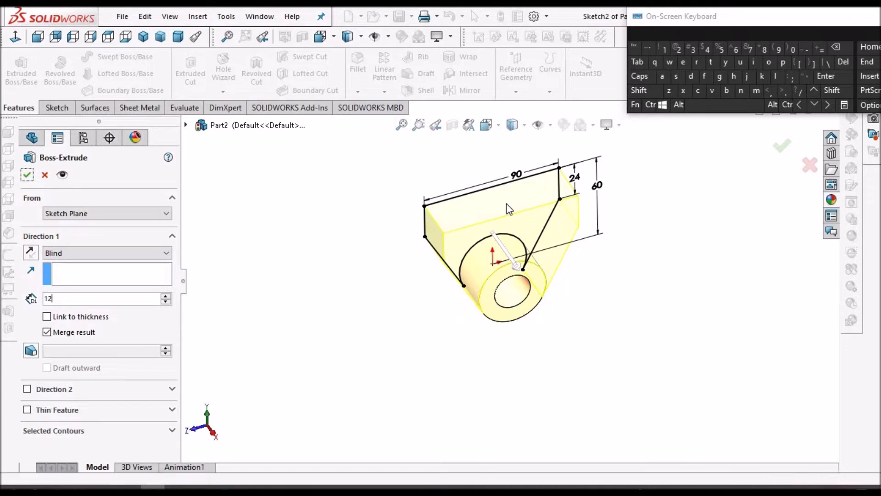
pyautogui.press('Return')
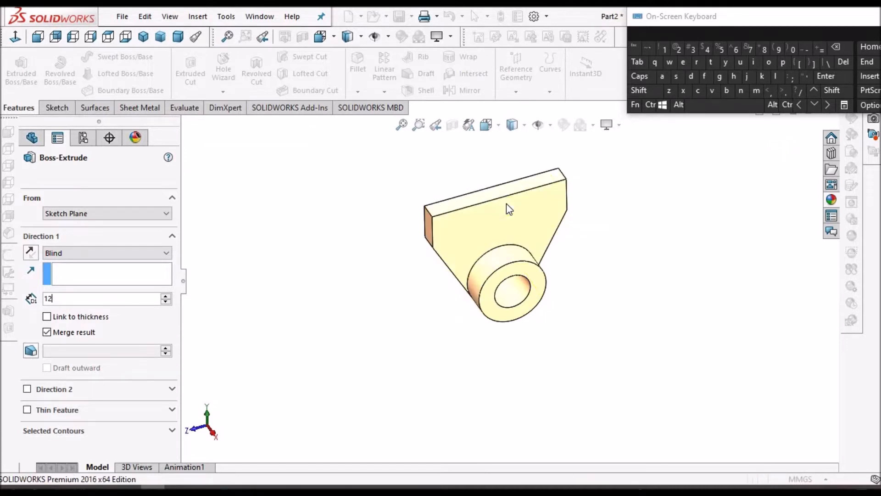
# After checking the reference PDF, start a sketch on the plate's flat back face and convert its top edge into the sketch
pyautogui.scroll(-5, 529, 230)
pyautogui.moveTo(494, 138); pyautogui.dragTo(642, 327, button='middle')
pyautogui.scroll(3, 525, 293)
pyautogui.click(224, 487)
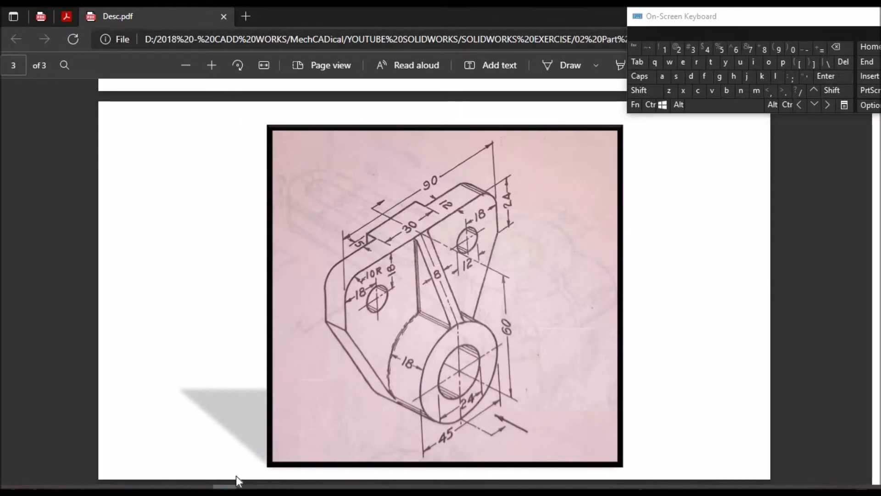
pyautogui.hotkey('alt', 'Tab')
pyautogui.click(505, 263)
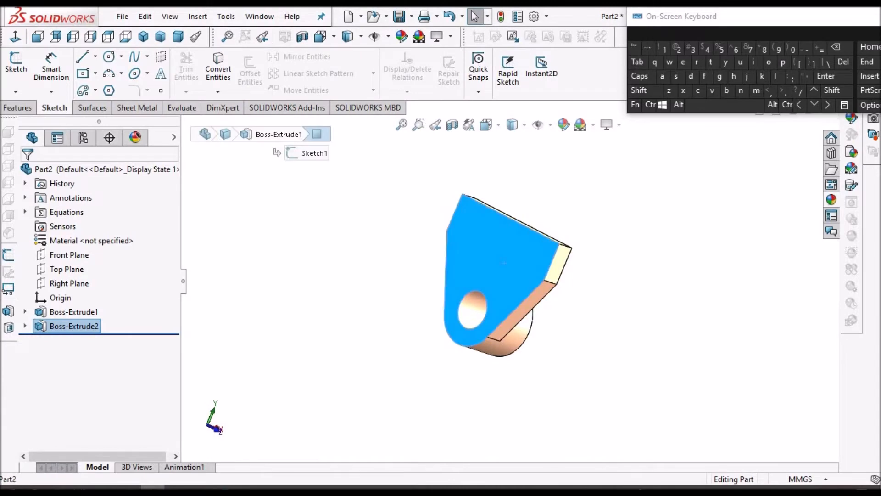
pyautogui.click(17, 70)
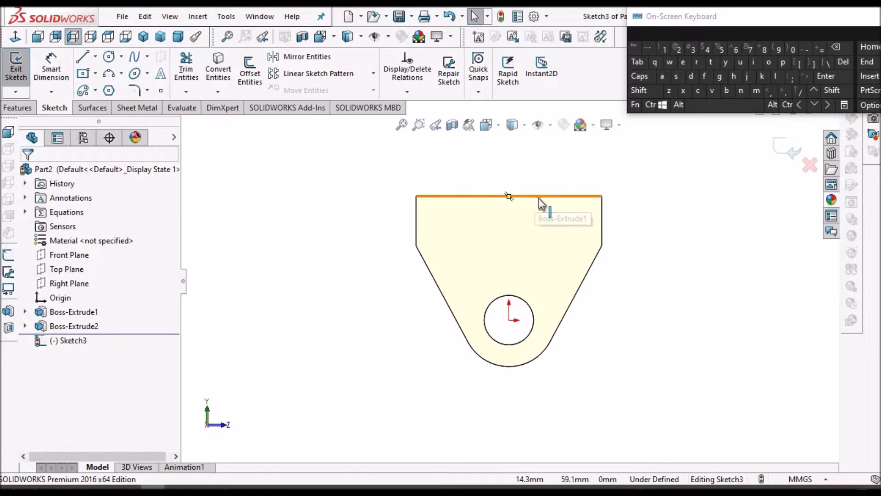
pyautogui.click(539, 197)
pyautogui.click(217, 70)
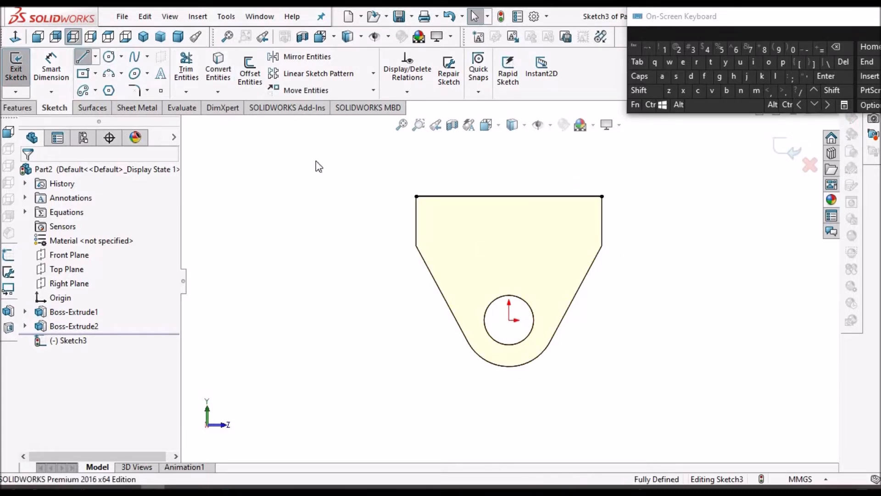
# Sketch two vertical lines about 50 mm long, crossing the plate's top edge on either side of the hole
pyautogui.press('l')
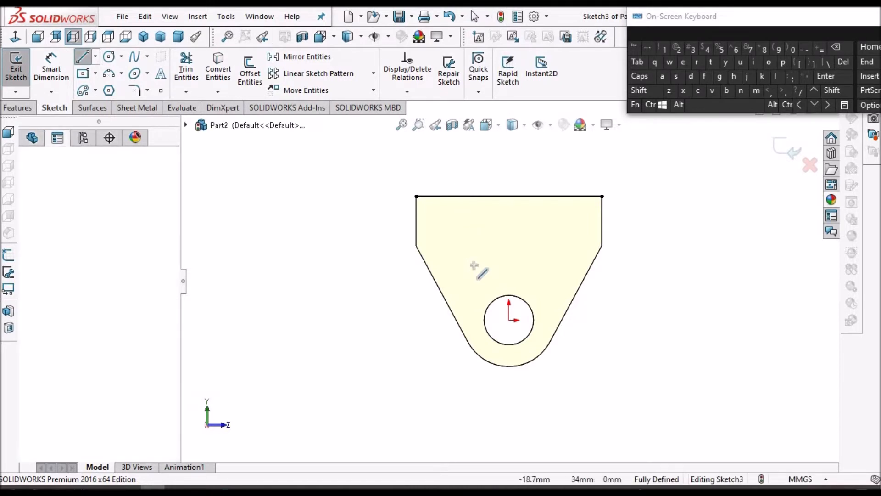
pyautogui.click(468, 278)
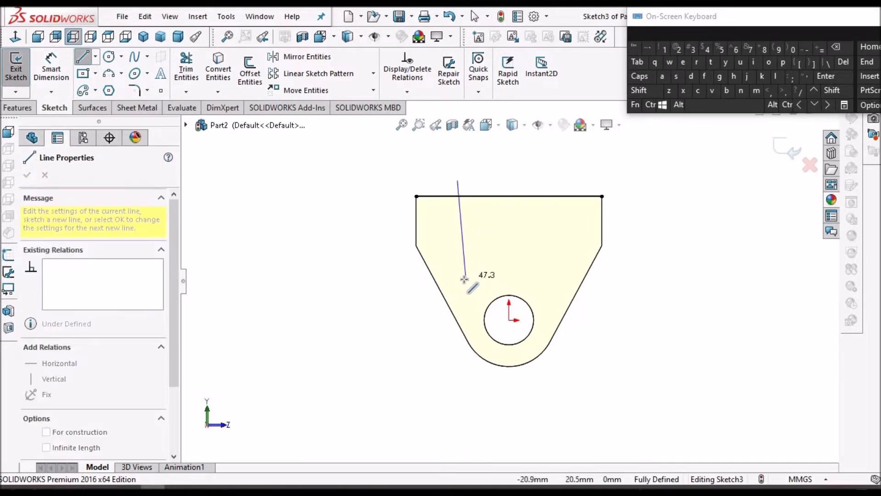
pyautogui.click(458, 284)
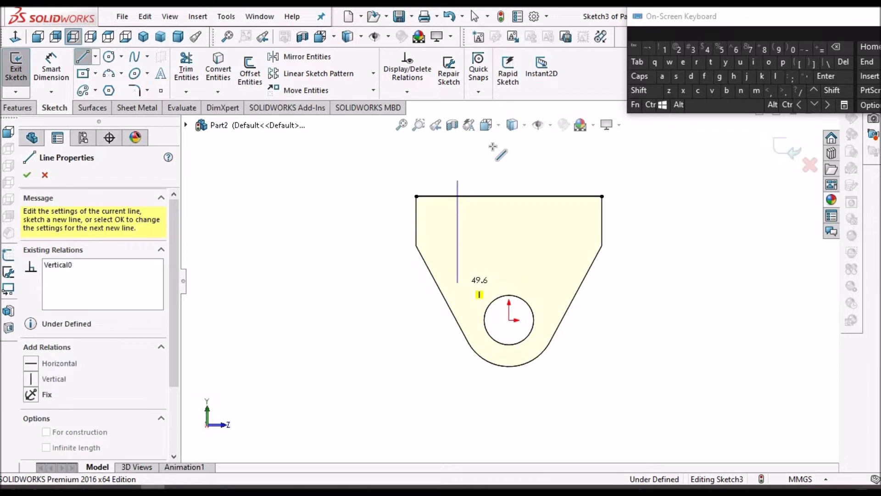
pyautogui.rightClick(496, 148)
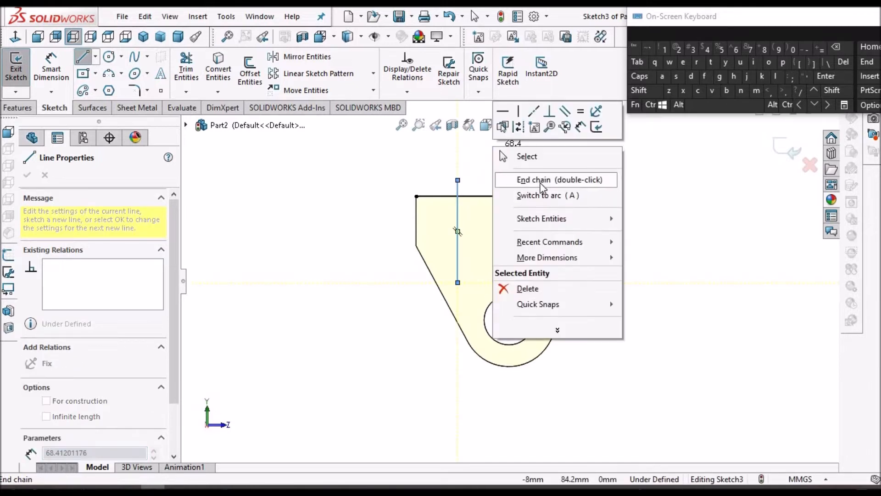
pyautogui.click(559, 180)
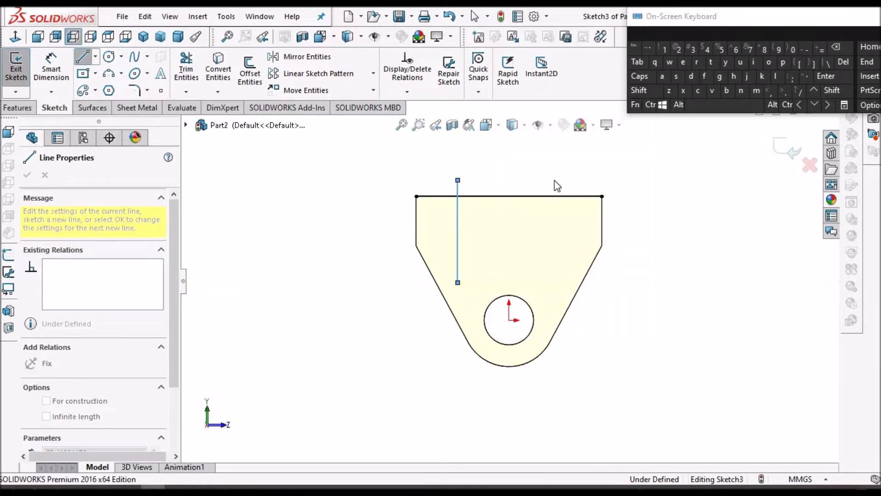
pyautogui.click(555, 282)
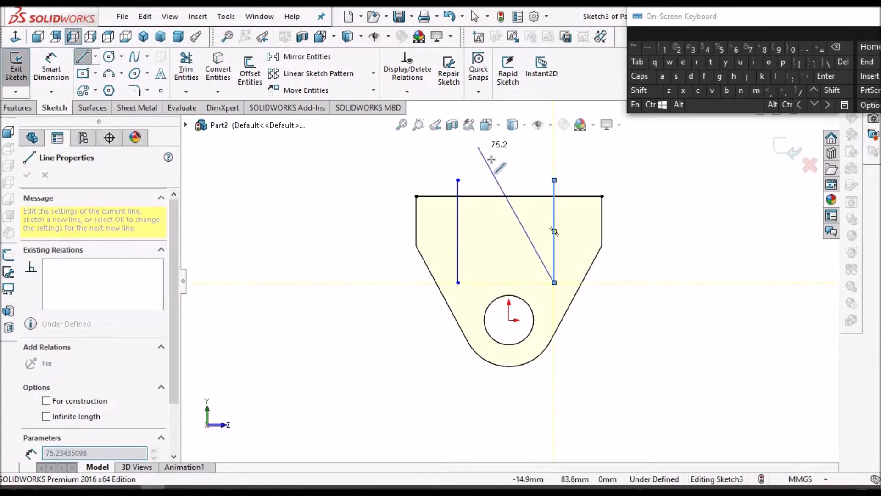
pyautogui.rightClick(484, 151)
pyautogui.click(526, 158)
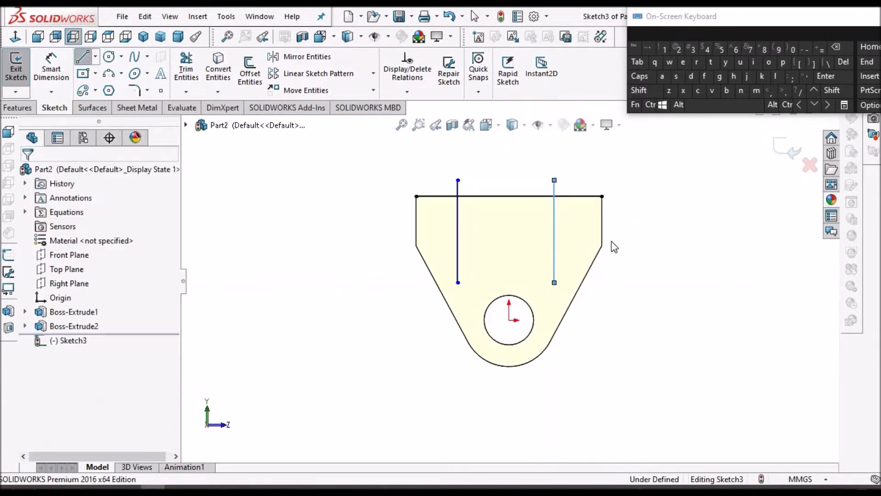
pyautogui.click(529, 280)
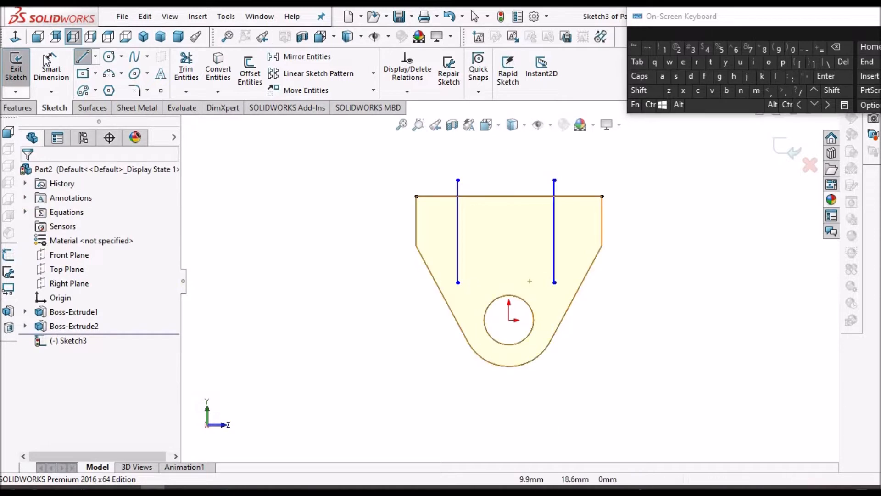
# Sketch a vertical centerline about 74 mm long from the origin up past the plate's top edge
pyautogui.click(95, 57)
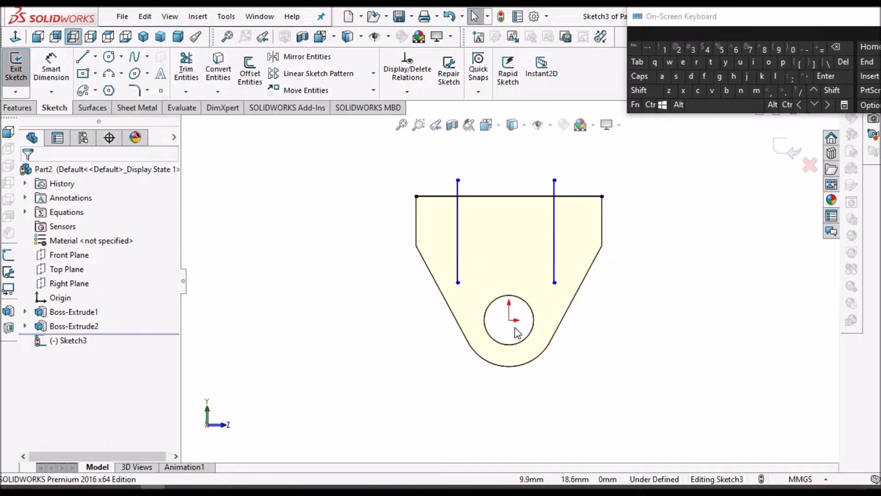
pyautogui.click(509, 320)
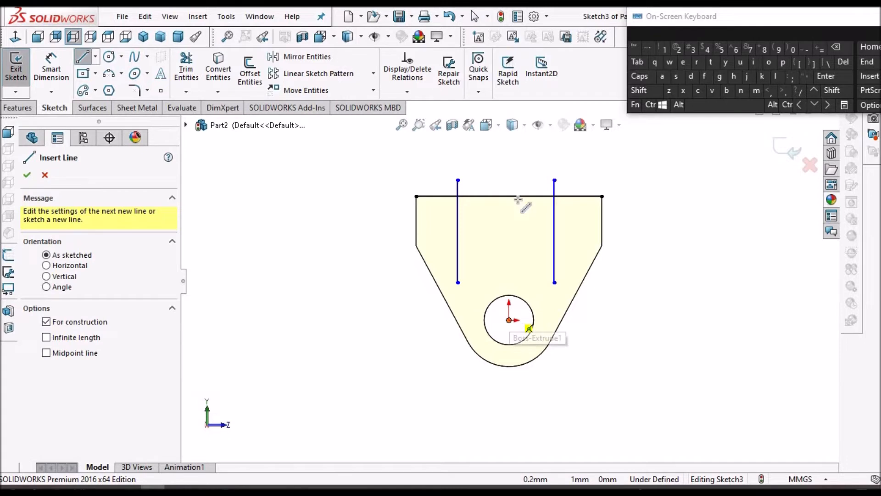
pyautogui.click(511, 170)
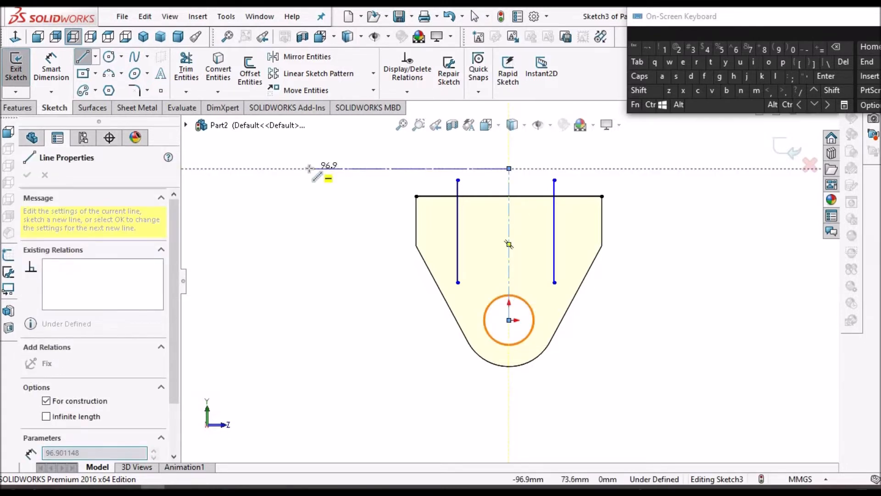
pyautogui.rightClick(322, 177)
pyautogui.click(331, 178)
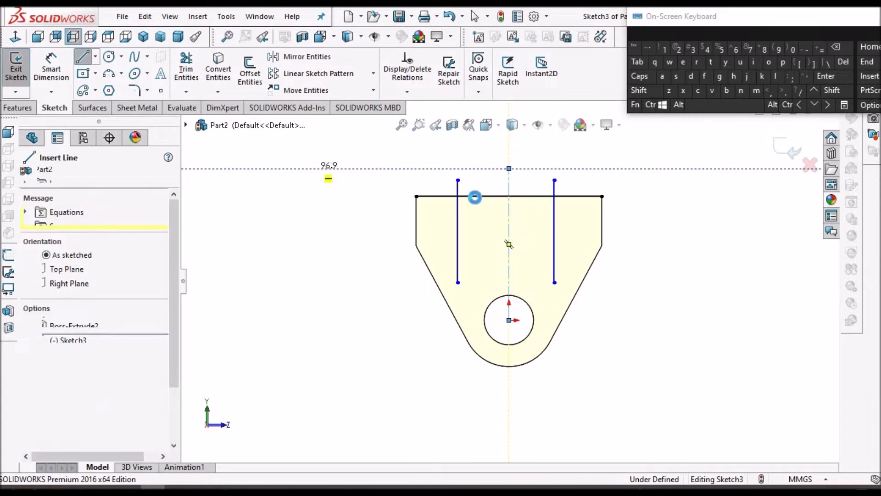
# Make the two vertical lines symmetric about the centerline and convert the plate's bottom arc into the sketch
pyautogui.click(458, 222)
pyautogui.click(509, 223)
pyautogui.keyDown('ctrl'); pyautogui.click(556, 218); pyautogui.keyUp('ctrl')
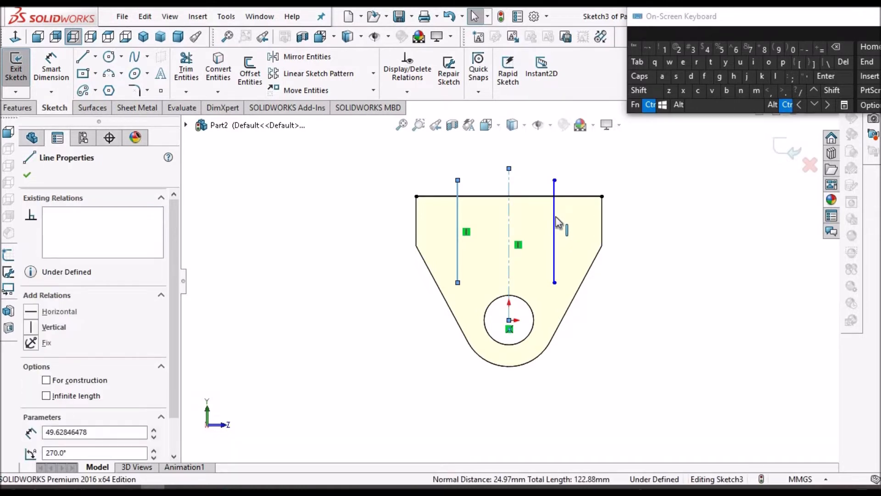
pyautogui.keyDown('ctrl'); pyautogui.click(555, 219); pyautogui.keyUp('ctrl')
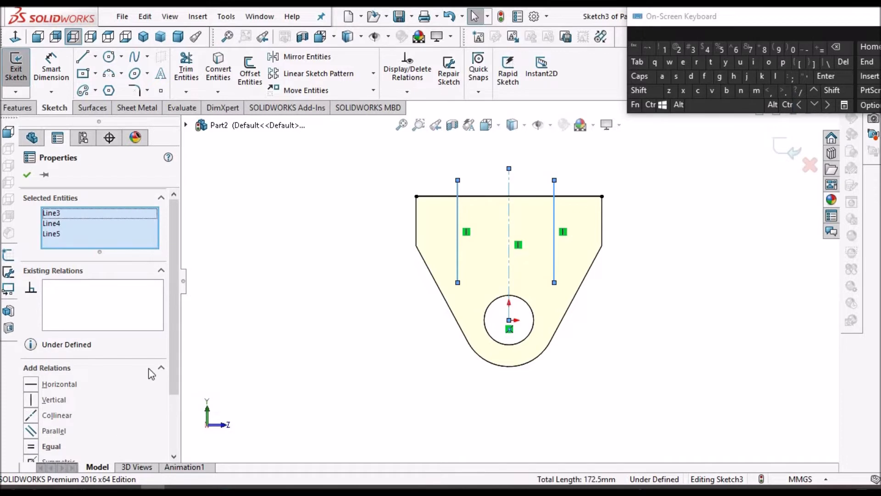
pyautogui.moveTo(173, 377); pyautogui.dragTo(167, 448)
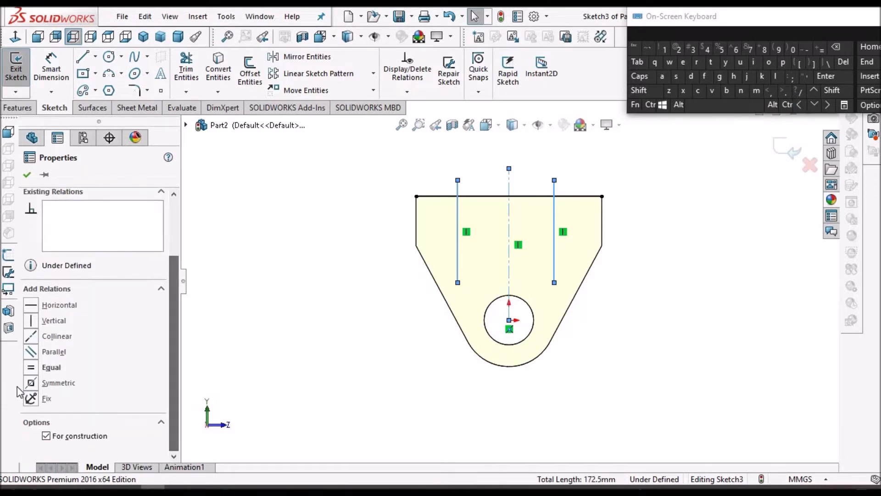
pyautogui.click(299, 285)
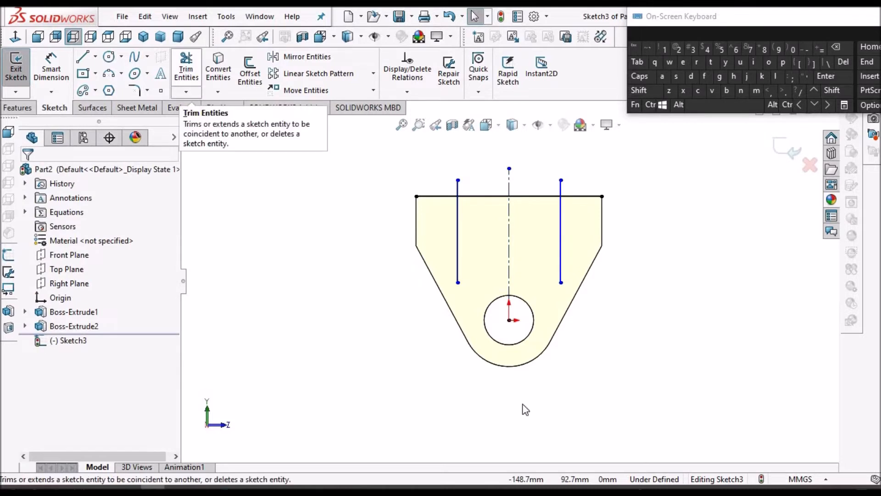
pyautogui.click(520, 365)
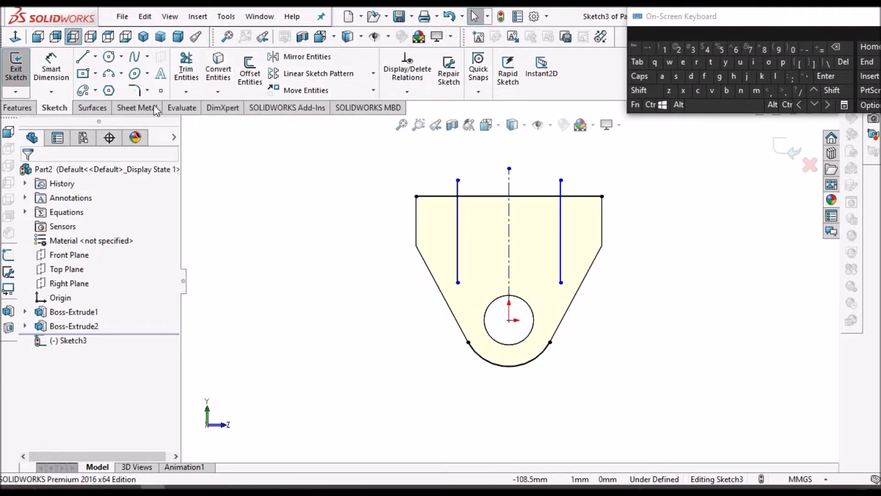
# Corner-trim the converted top line with both vertical lines to form the pad's two upper corners
pyautogui.click(187, 69)
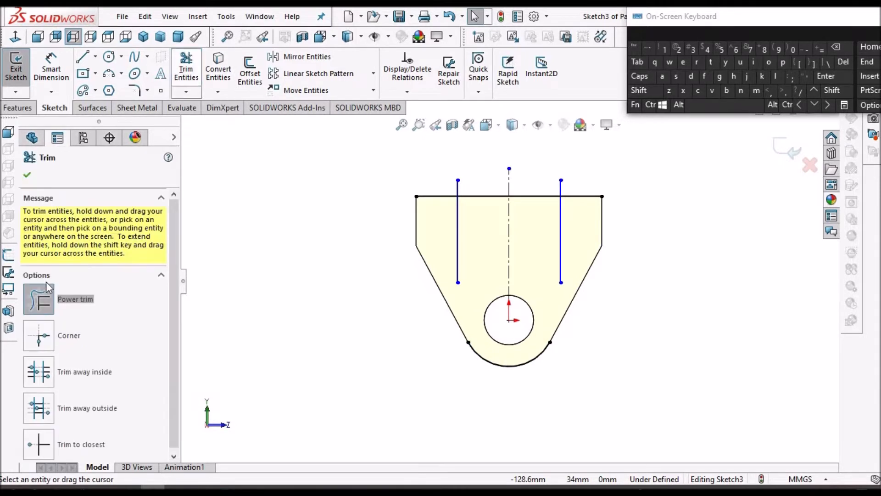
pyautogui.click(39, 334)
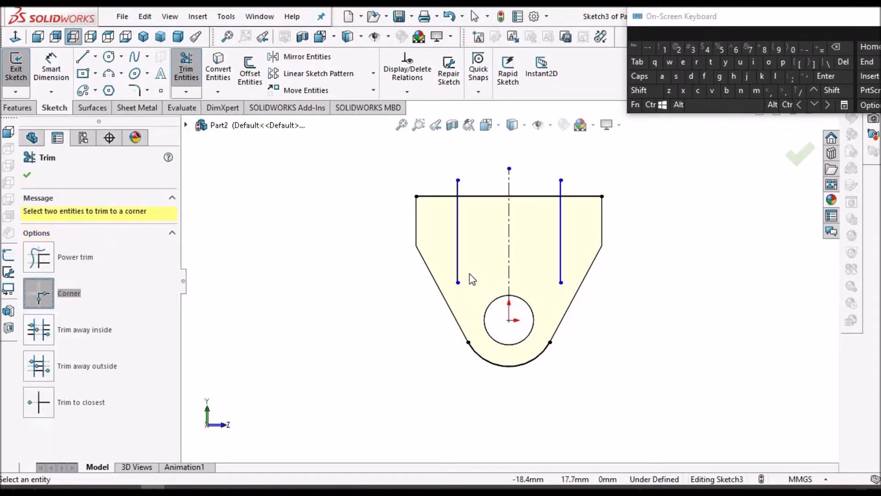
pyautogui.click(476, 196)
pyautogui.click(459, 223)
pyautogui.click(543, 197)
pyautogui.click(561, 221)
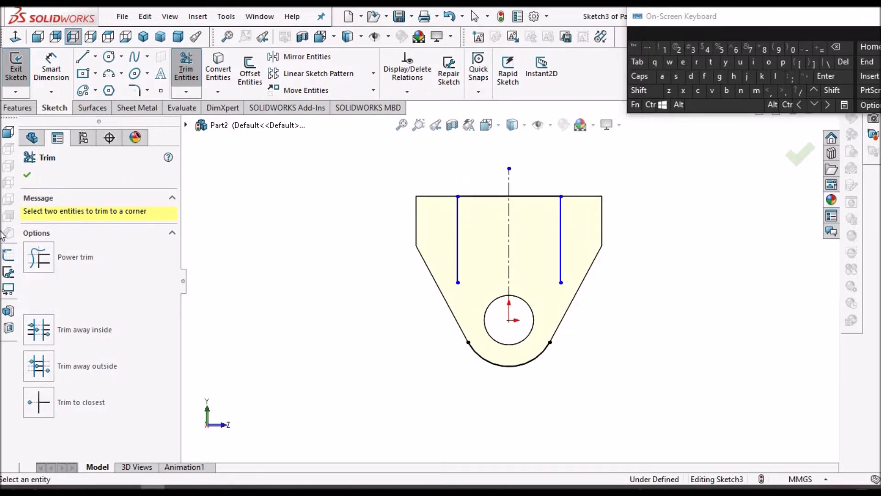
pyautogui.press('Escape')
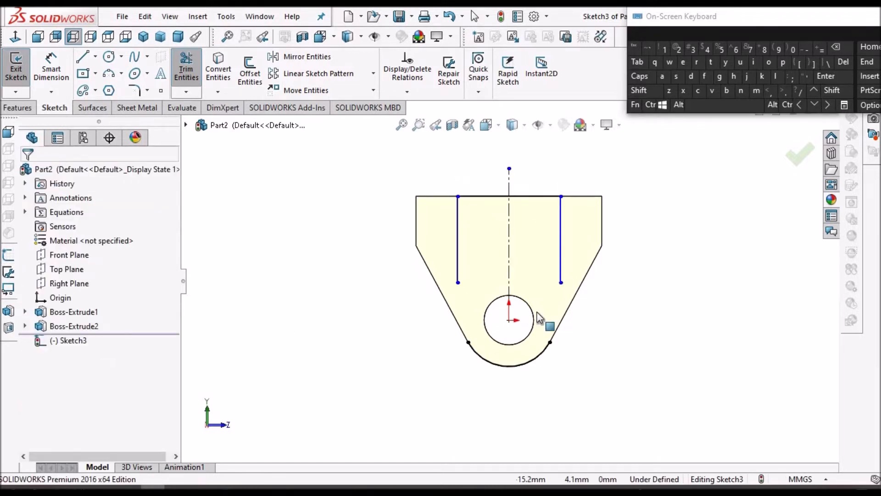
# Stretch both vertical lines downward so that their lower ends lie below the plate's bottom arc
pyautogui.scroll(-1, 539, 317)
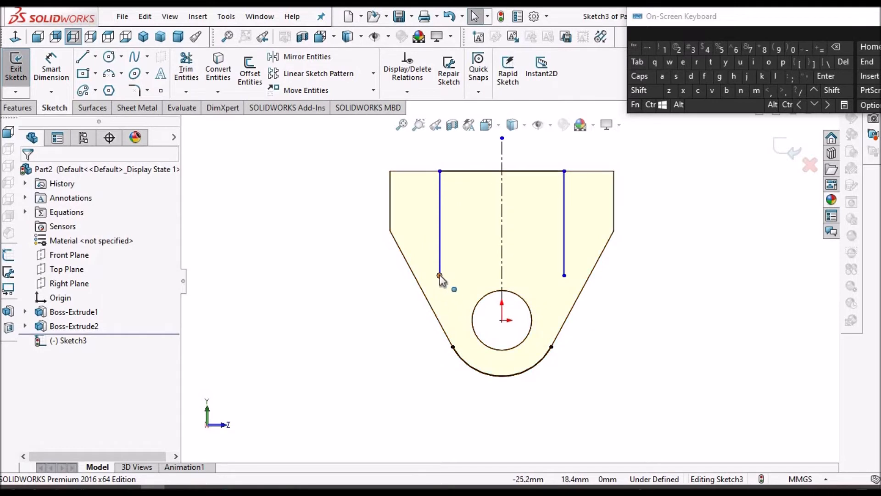
pyautogui.moveTo(440, 343)
pyautogui.mouseDown()
pyautogui.moveTo(444, 416)
pyautogui.moveTo(435, 414)
pyautogui.moveTo(443, 412)
pyautogui.mouseUp()
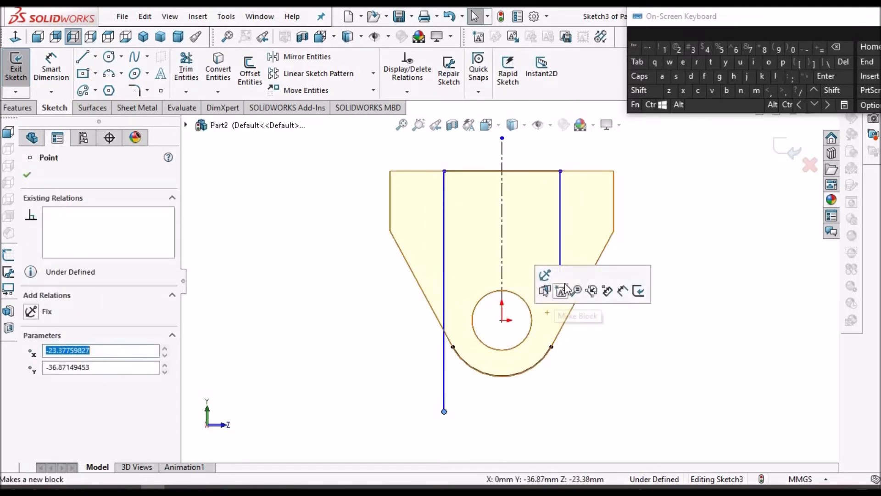
pyautogui.click(612, 381)
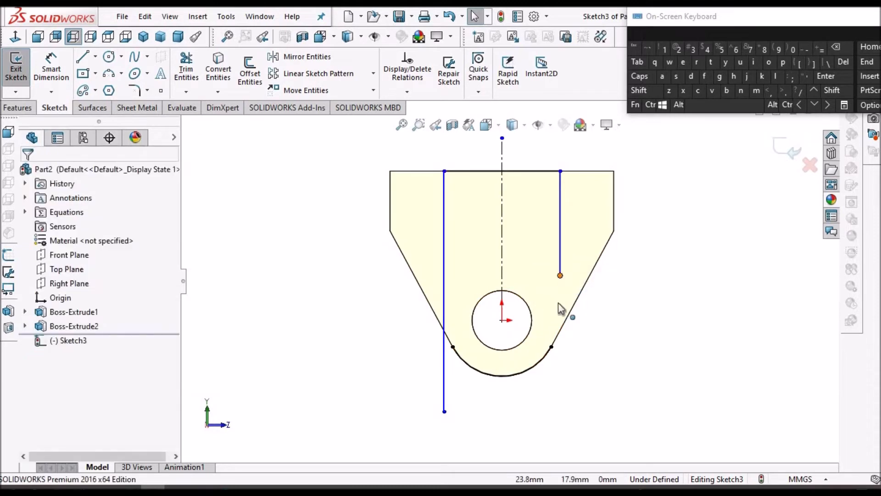
pyautogui.moveTo(560, 380); pyautogui.dragTo(559, 389)
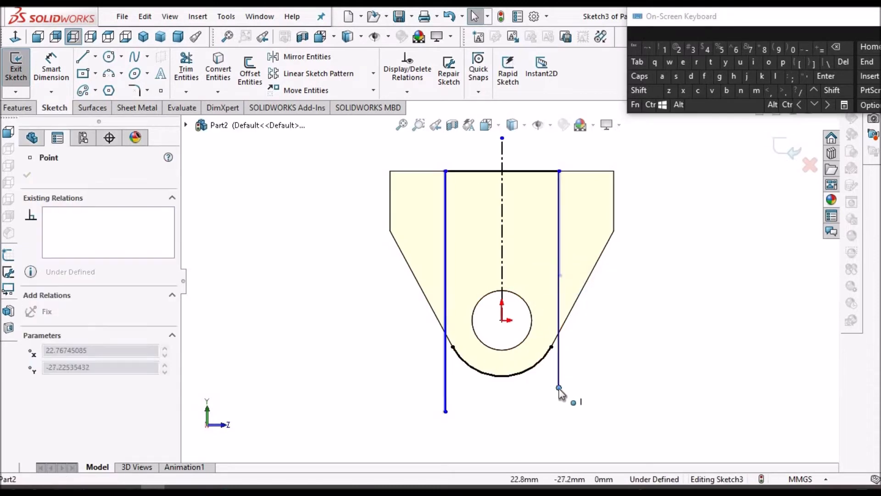
pyautogui.click(631, 258)
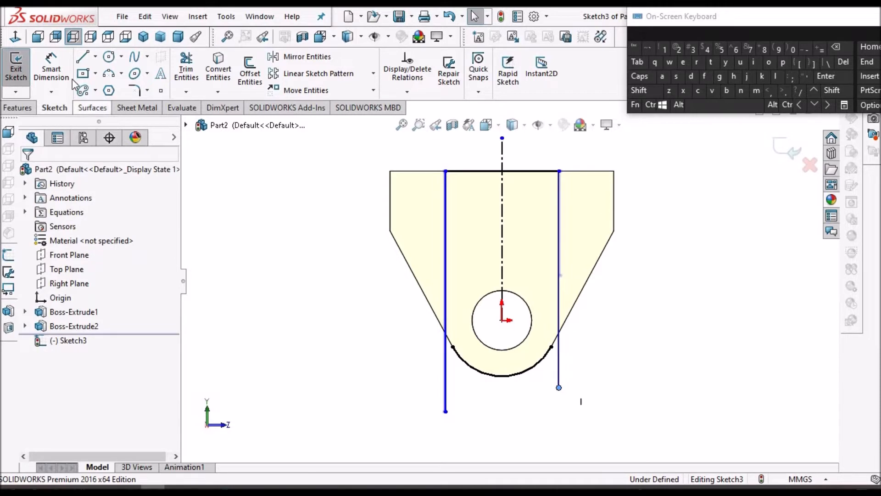
# Dimension the pad's top line between the two vertical lines to 30 mm
pyautogui.click(51, 69)
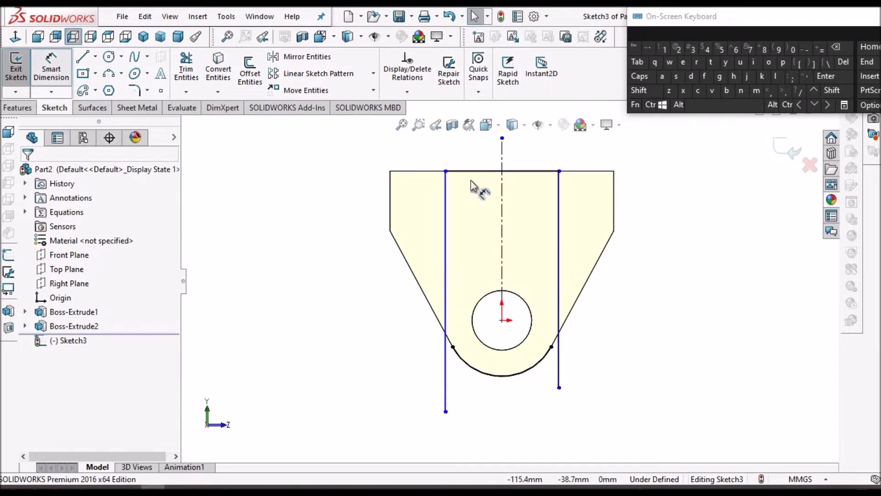
pyautogui.press('f')
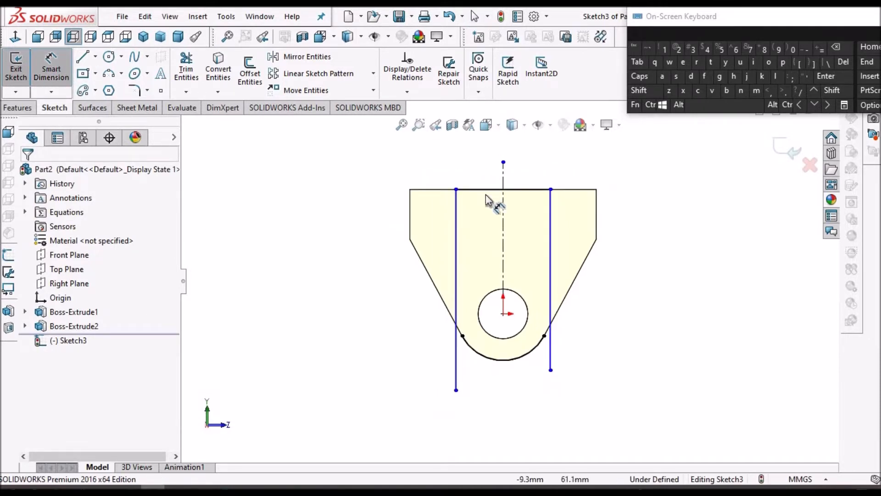
pyautogui.scroll(-1, 480, 182)
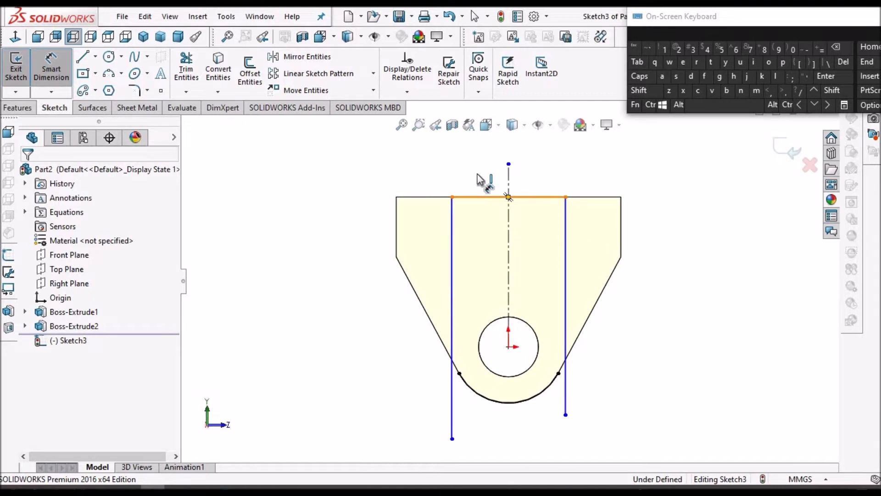
pyautogui.click(480, 180)
pyautogui.click(479, 181)
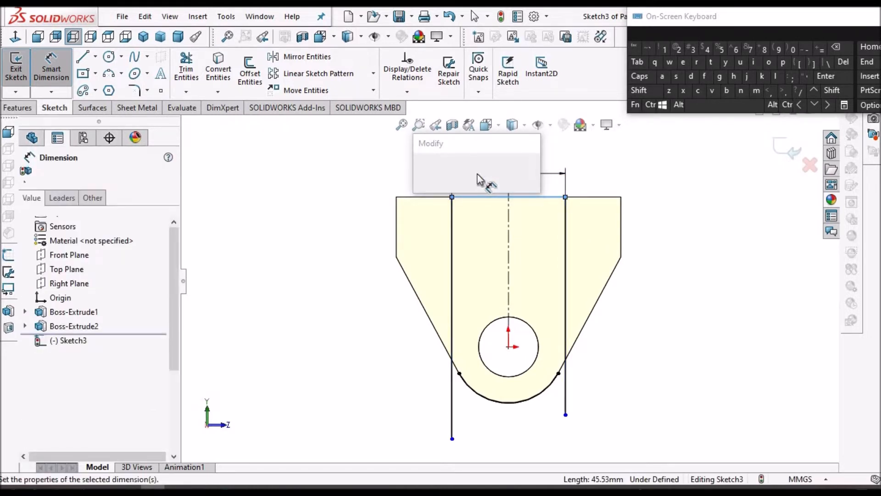
pyautogui.write('38')
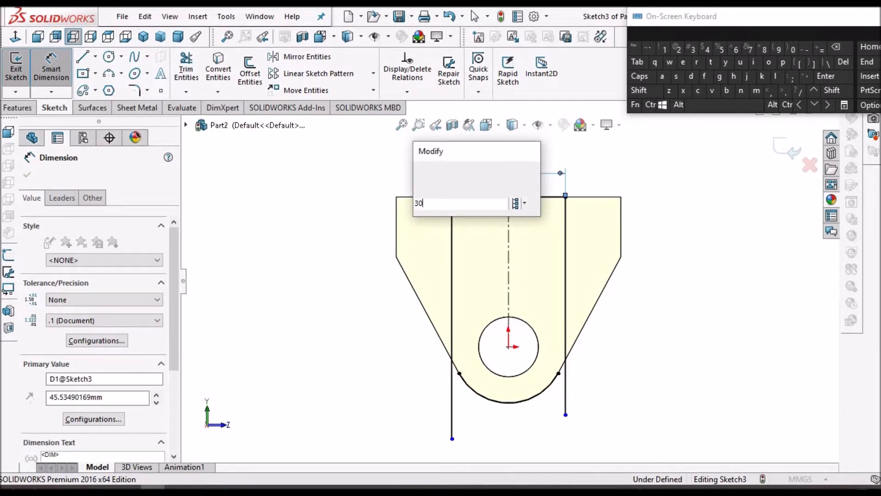
pyautogui.press('Return')
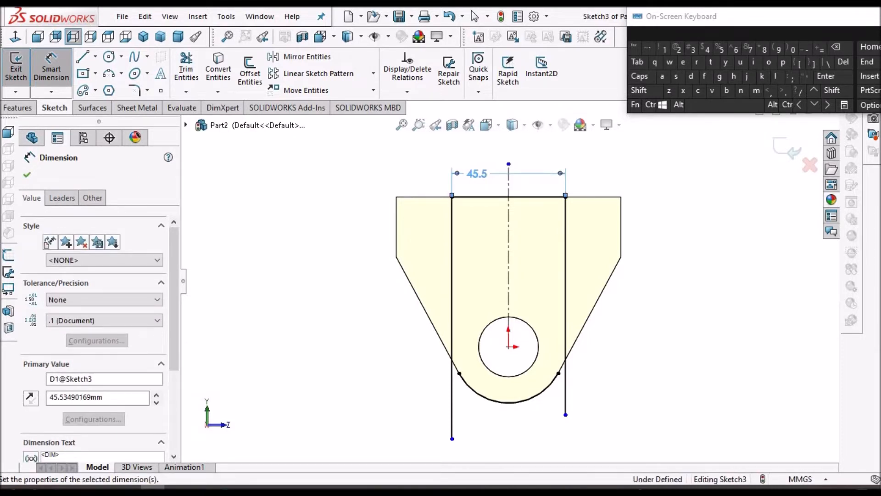
pyautogui.press('Escape')
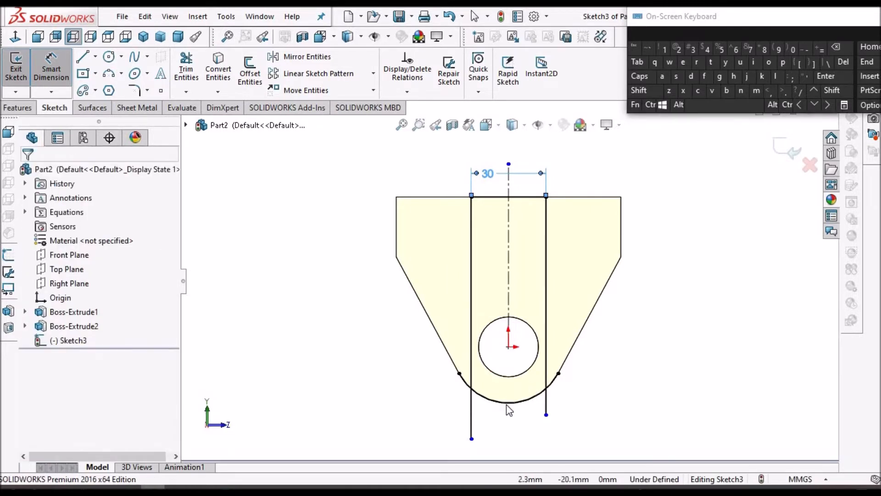
# Power-trim the vertical line ends below the bottom arc and the arc portions outside the two lines
pyautogui.scroll(-2, 509, 410)
pyautogui.click(190, 69)
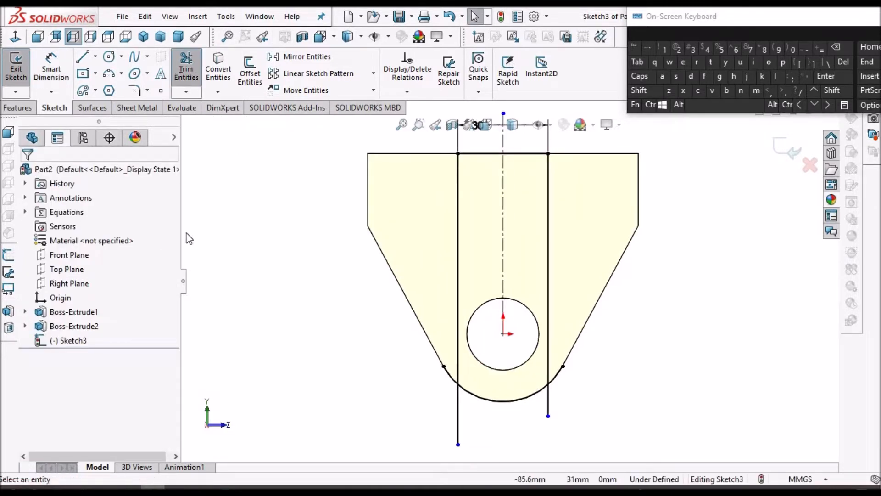
pyautogui.click(39, 258)
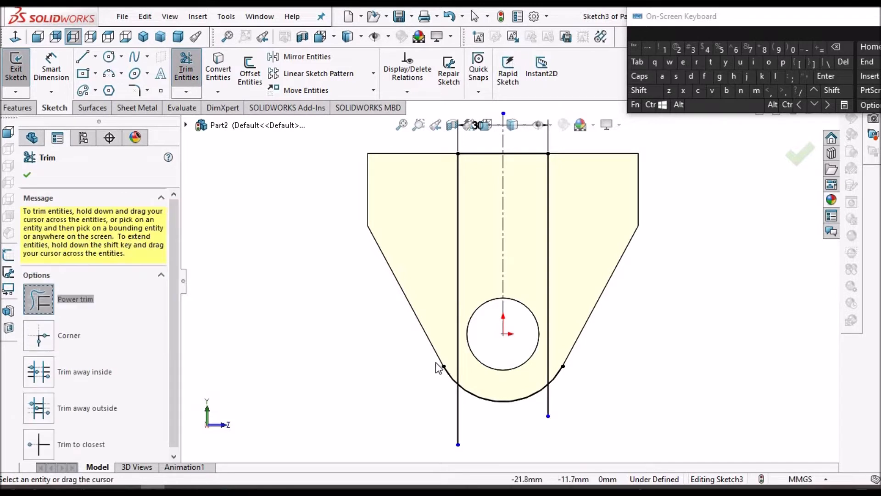
pyautogui.moveTo(453, 365)
pyautogui.mouseDown()
pyautogui.moveTo(458, 413)
pyautogui.moveTo(499, 423)
pyautogui.mouseUp()
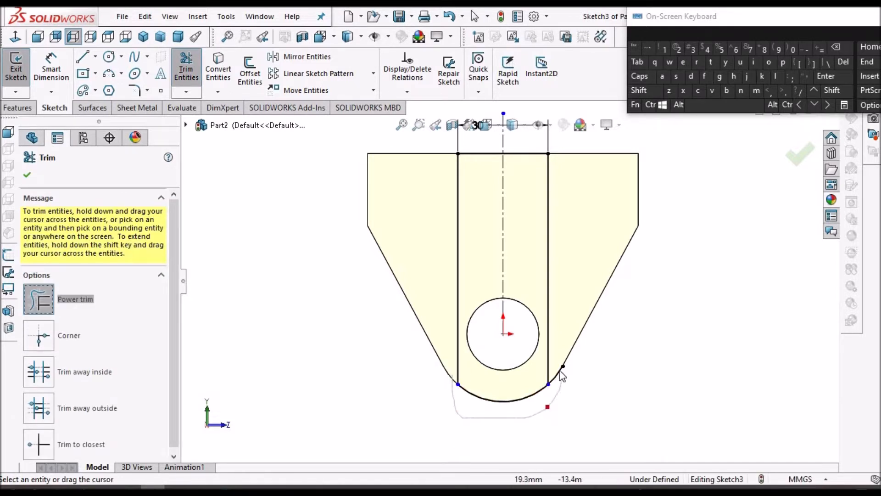
pyautogui.moveTo(570, 373); pyautogui.dragTo(572, 374)
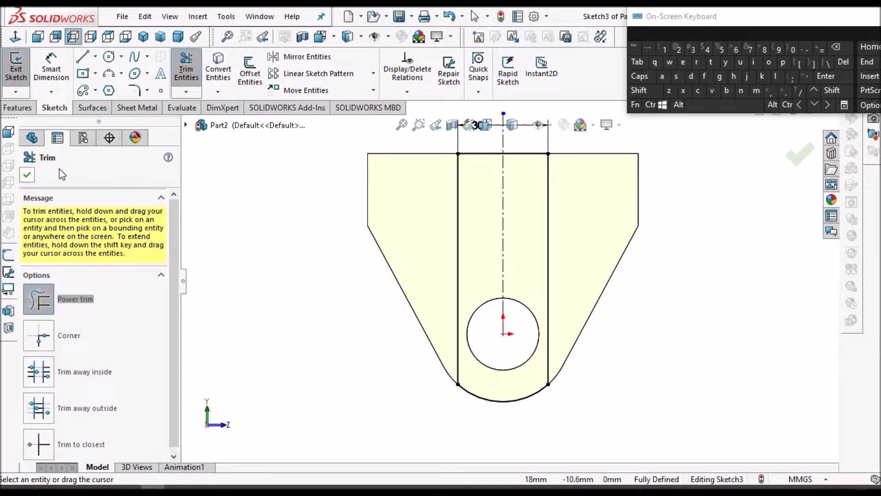
pyautogui.click(27, 174)
# Convert the circular edge of the 24 mm hole into the pad sketch
pyautogui.scroll(3, 560, 264)
pyautogui.scroll(1, 558, 259)
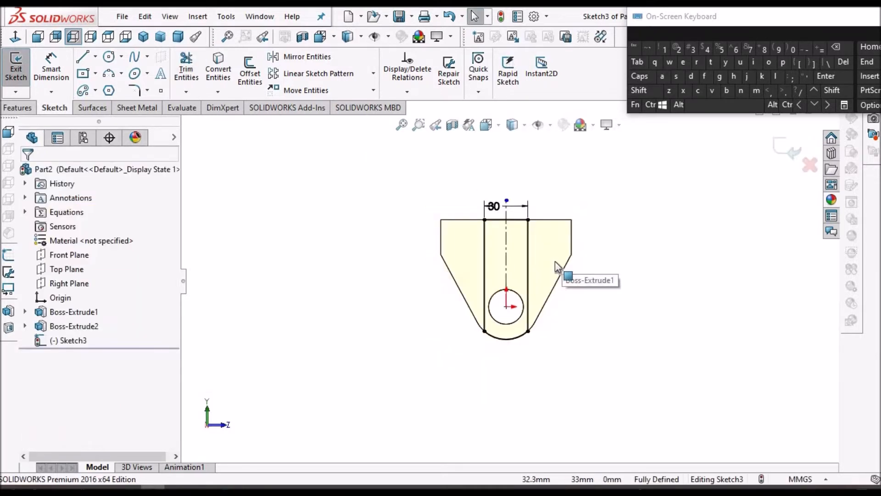
pyautogui.scroll(-5, 492, 294)
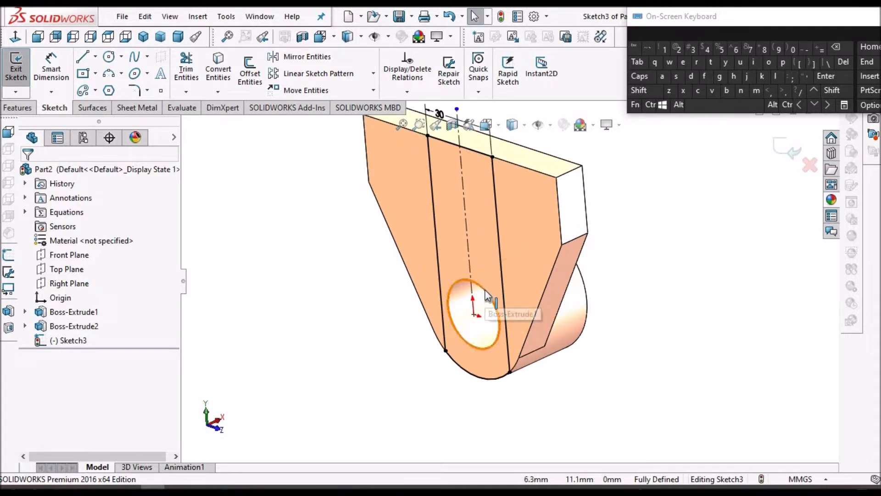
pyautogui.click(457, 288)
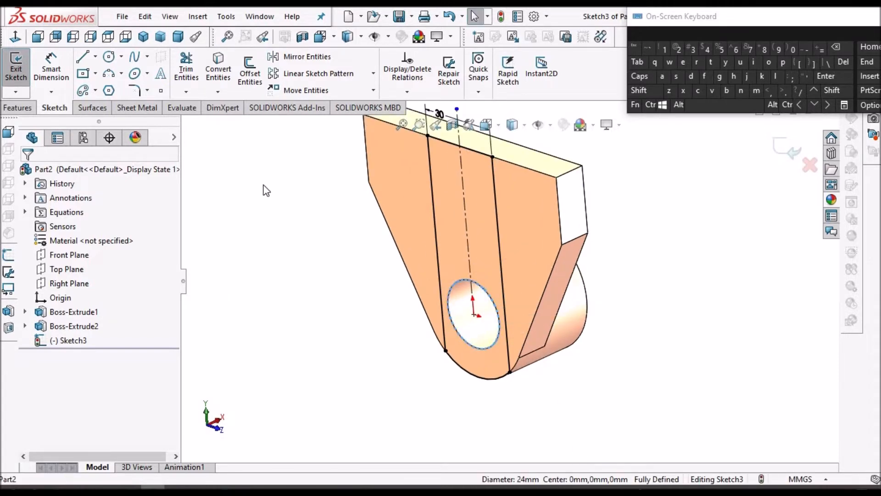
pyautogui.click(217, 67)
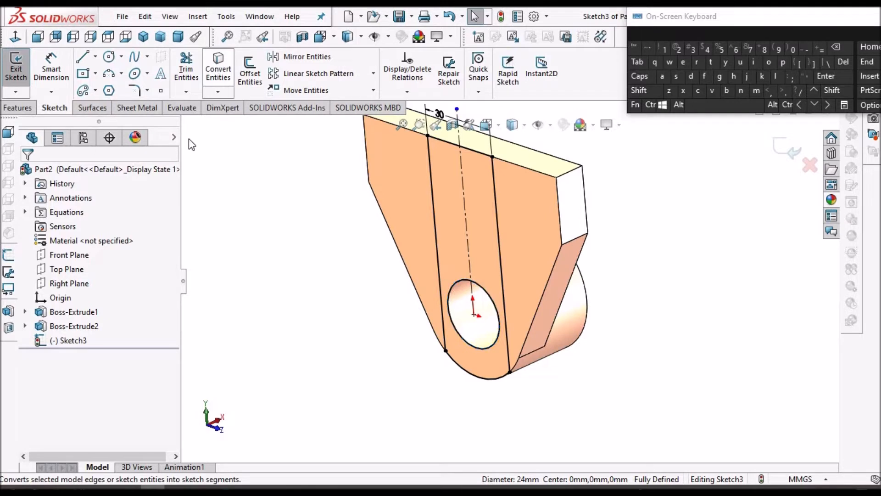
# Extrude the pad sketch to a blind depth of 5 mm outward from the back face, merged with the plate
pyautogui.click(20, 108)
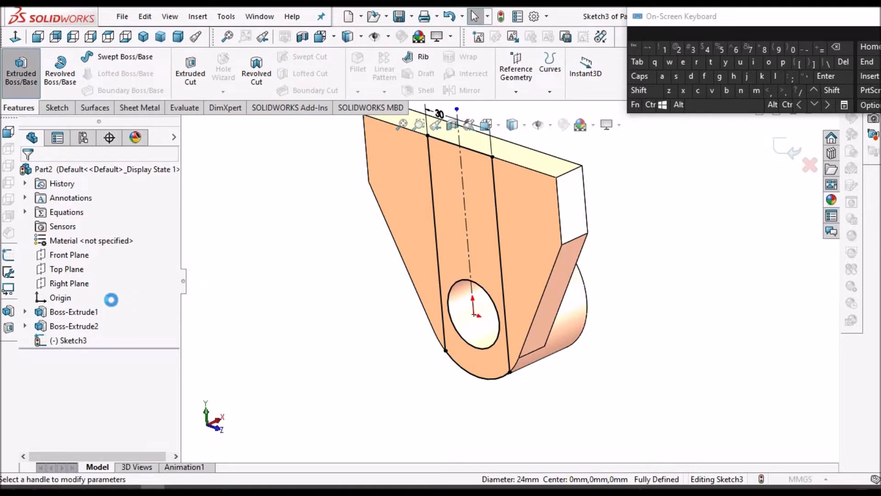
pyautogui.write('5')
pyautogui.press('Return')
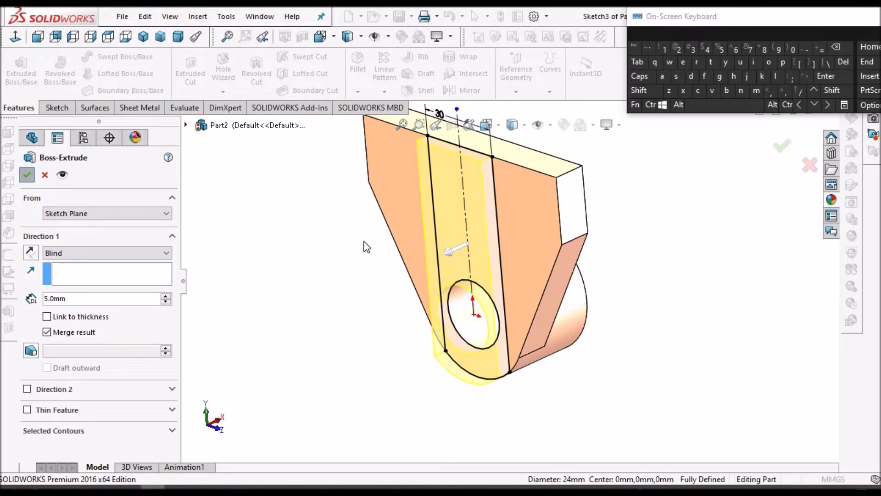
pyautogui.press('Return')
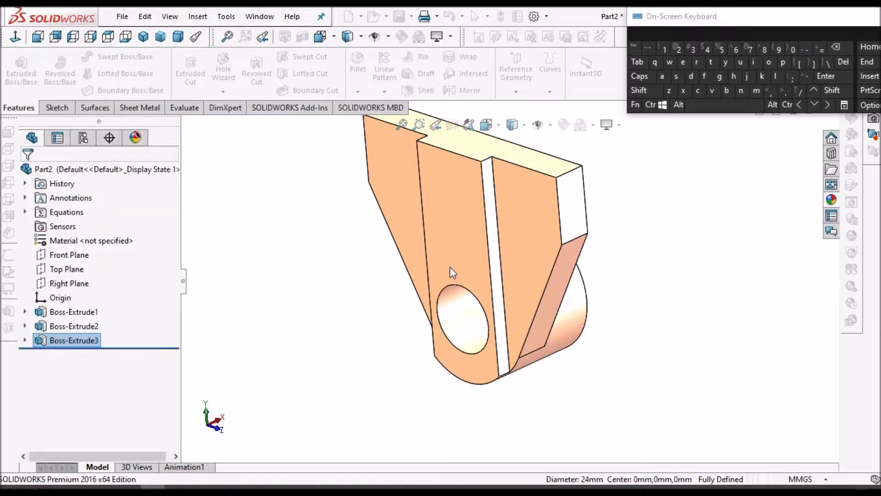
# Check the rib dimensions in the reference PDF and start a sketch on the Front Plane
pyautogui.moveTo(392, 255); pyautogui.dragTo(232, 291, button='middle')
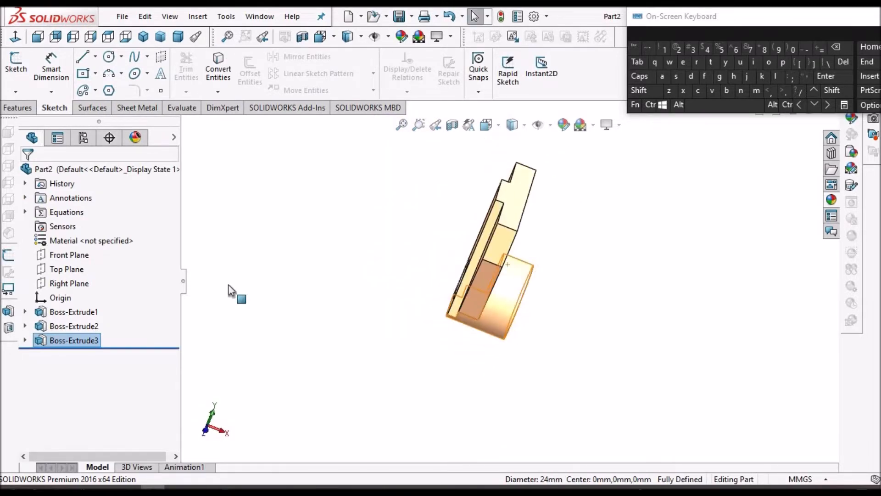
pyautogui.hotkey('alt', 'Tab')
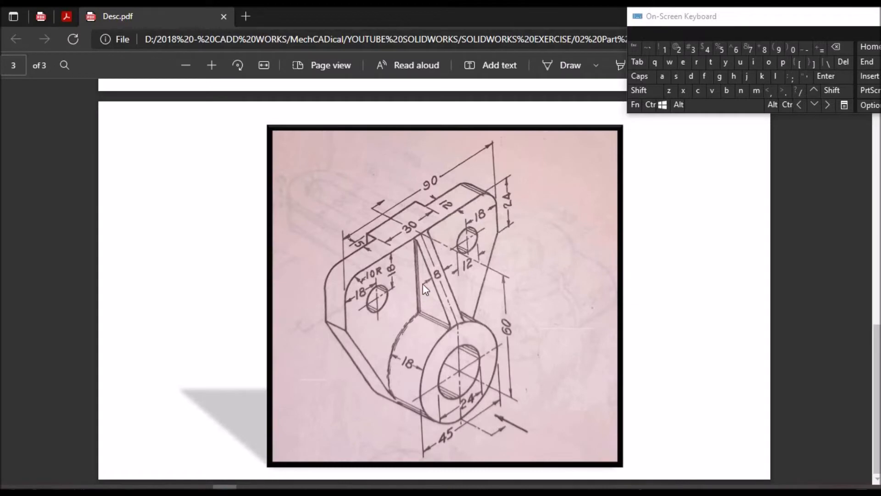
pyautogui.hotkey('alt', 'Tab')
pyautogui.click(69, 255)
pyautogui.click(19, 64)
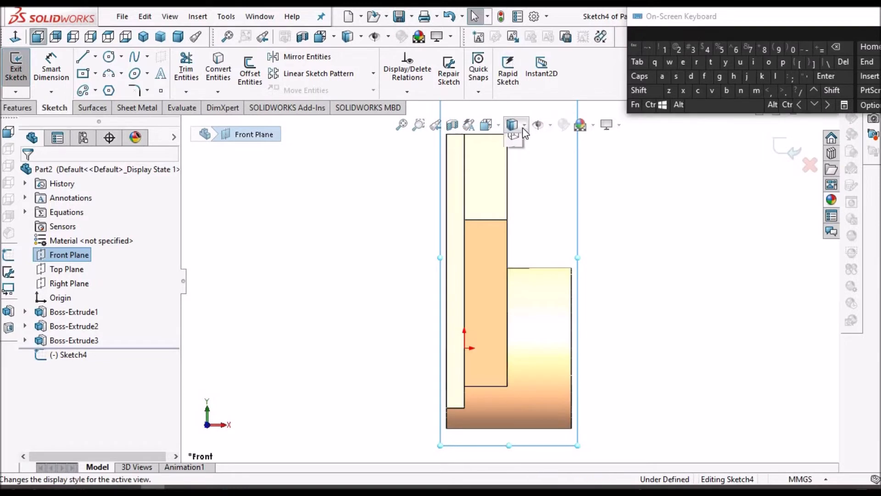
# Change the model's display style to Hidden Lines Visible for sketching the rib on the Front Plane
pyautogui.click(515, 198)
pyautogui.click(619, 257)
pyautogui.scroll(3, 509, 280)
pyautogui.scroll(-2, 523, 279)
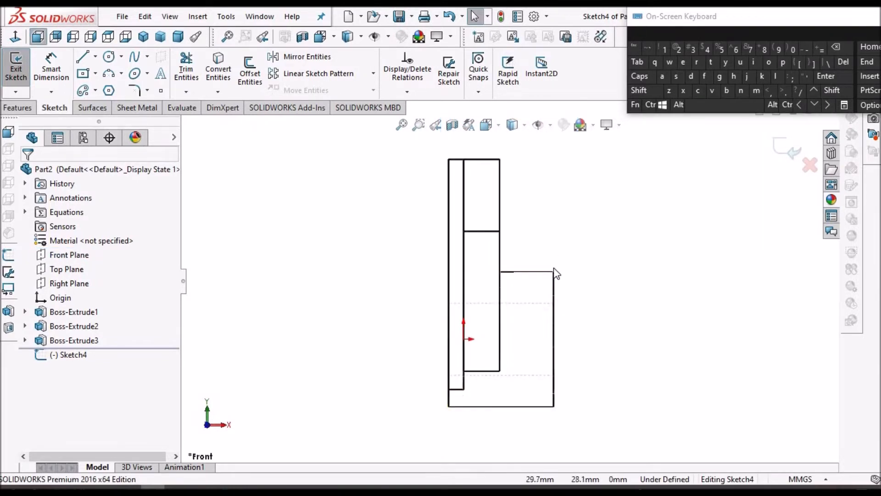
pyautogui.scroll(-4, 557, 260)
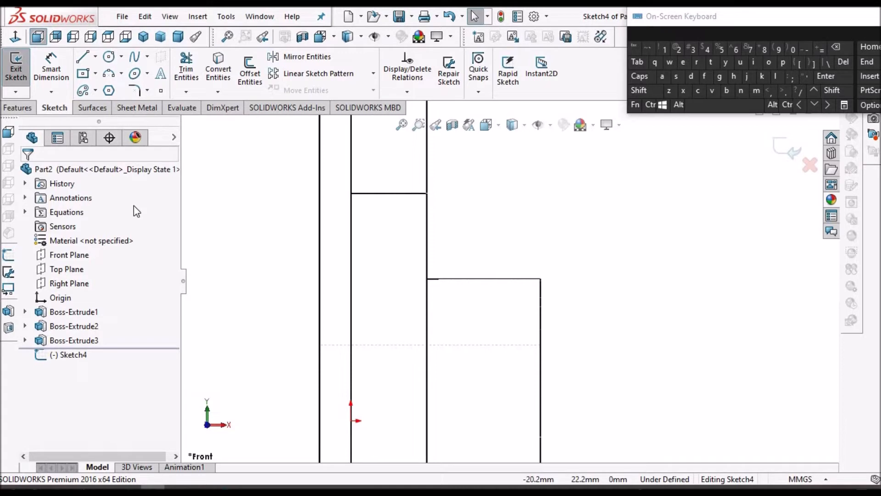
# Offset the upper edge of the cylindrical boss 5 mm inward with Reverse on, as the rib profile's lower guide line
pyautogui.click(488, 279)
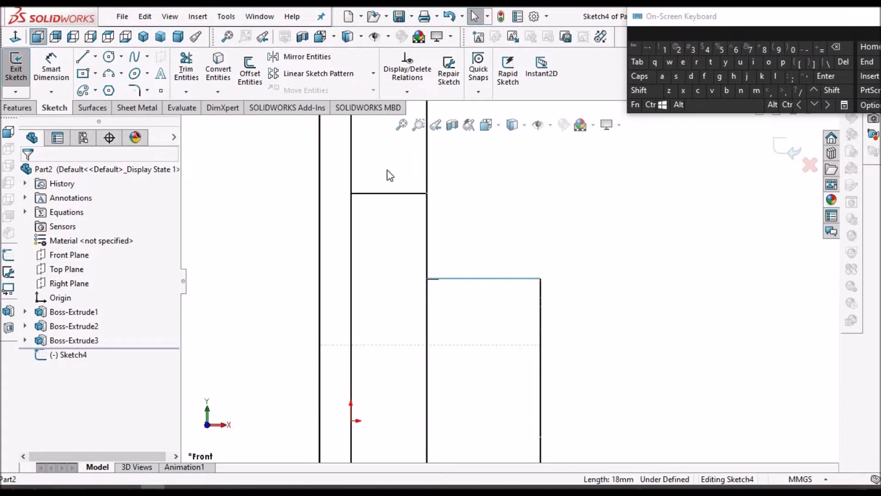
pyautogui.click(249, 71)
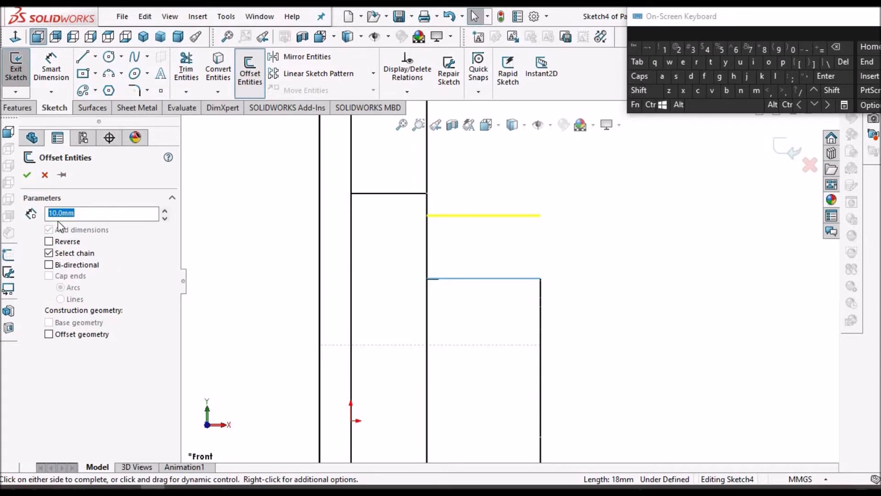
pyautogui.click(49, 241)
pyautogui.write('5')
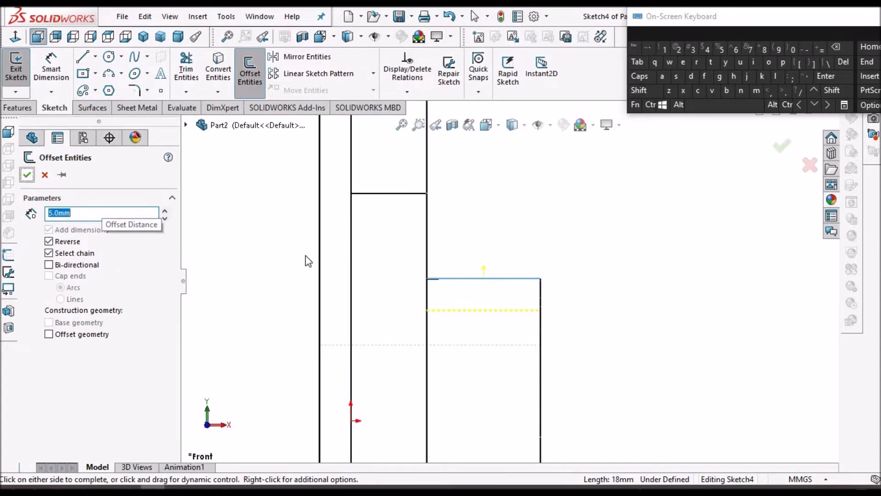
pyautogui.click(582, 288)
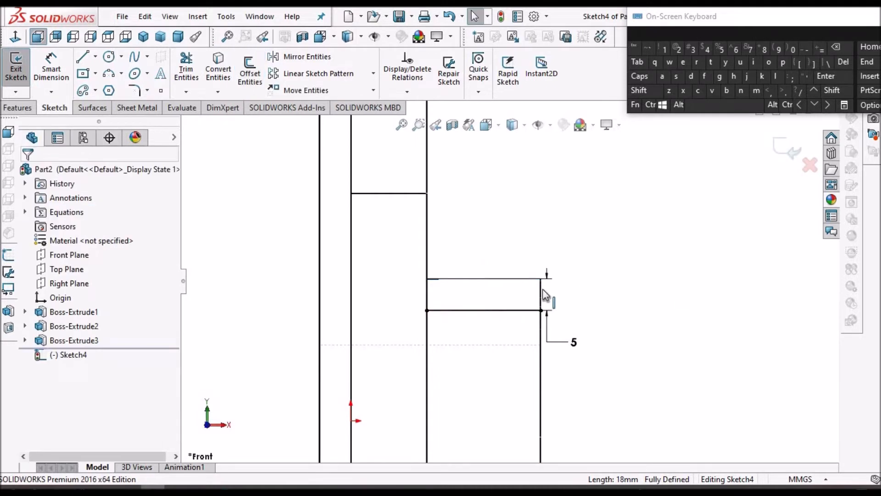
# Convert the boss's outer end edge and the plate's upper front vertical edge into the rib sketch
pyautogui.click(541, 301)
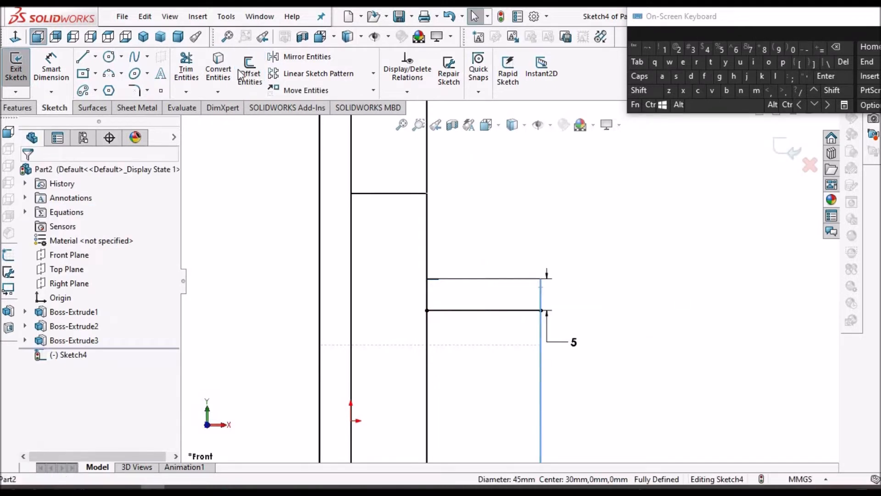
pyautogui.click(215, 64)
pyautogui.scroll(2, 558, 207)
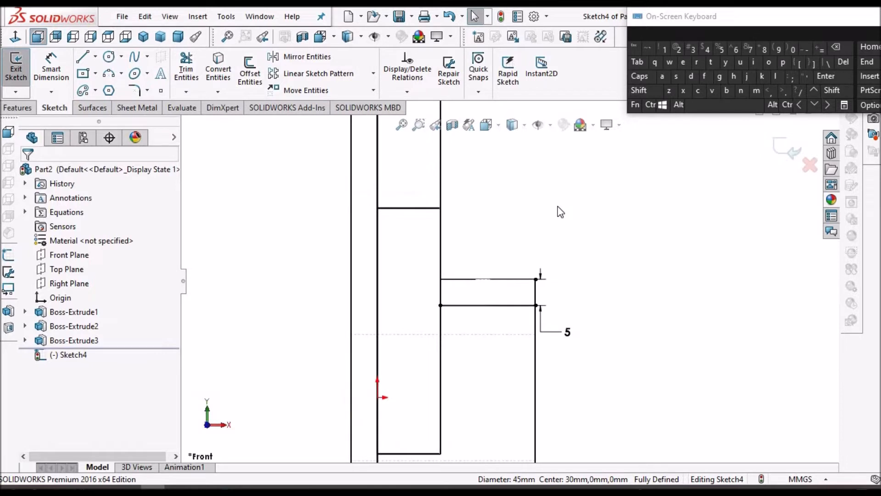
pyautogui.scroll(2, 481, 202)
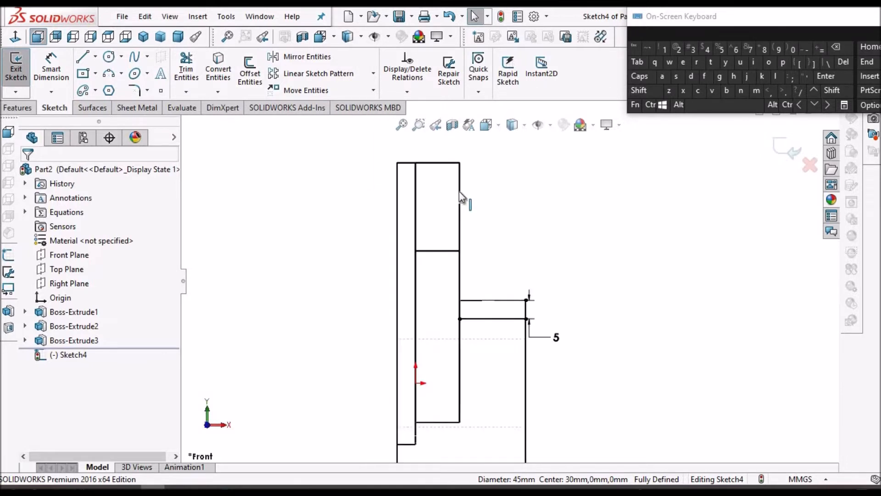
pyautogui.click(460, 191)
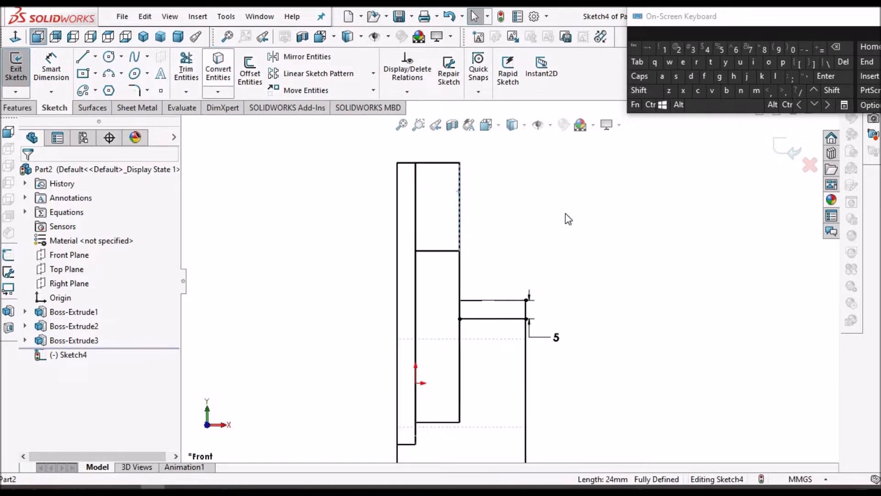
pyautogui.click(218, 69)
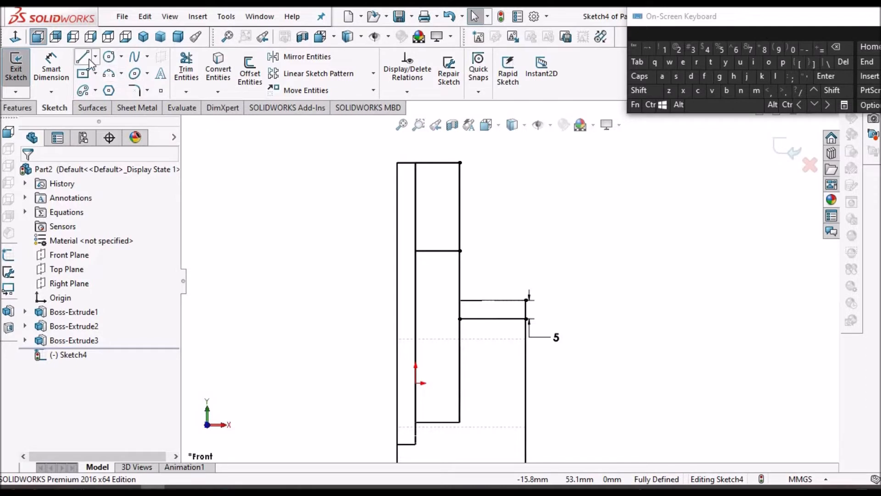
# Sketch a sloped line from the plate's top front corner to the upper outer corner of the boss
pyautogui.scroll(-1, 461, 168)
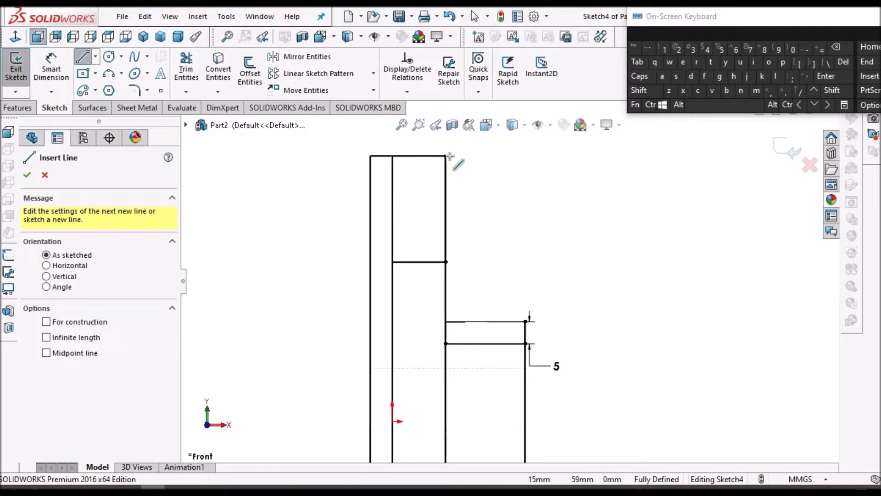
pyautogui.click(447, 156)
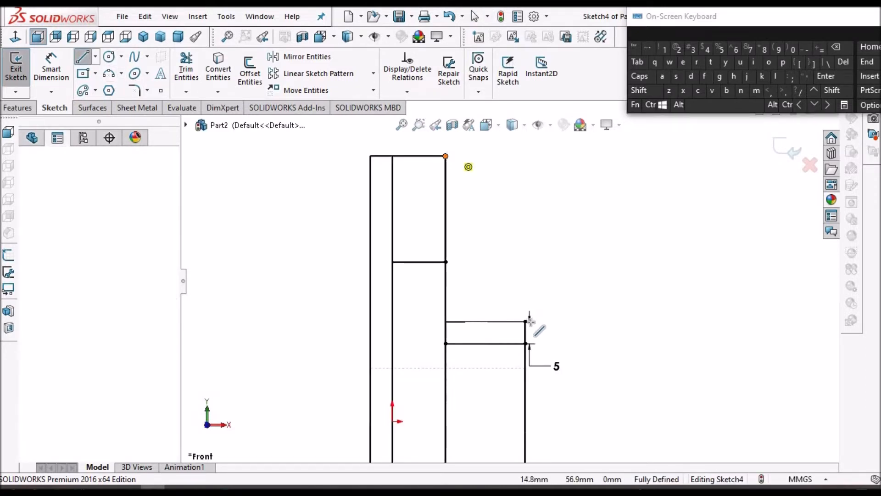
pyautogui.click(529, 322)
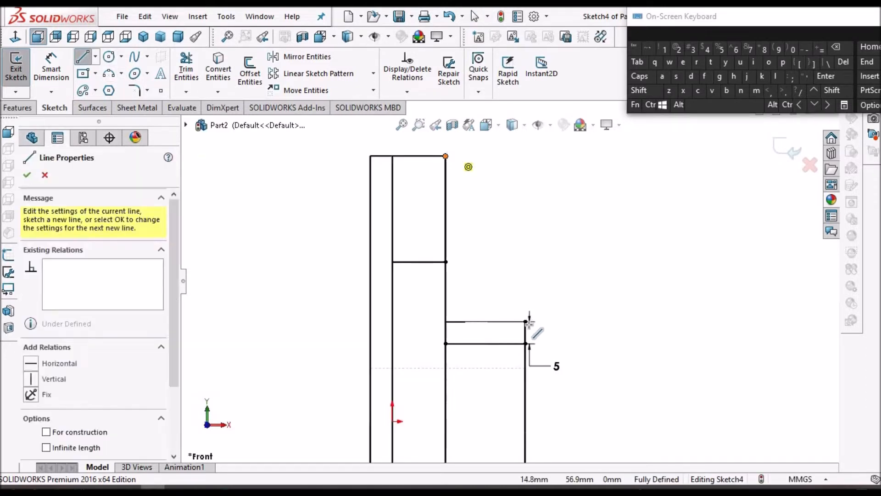
pyautogui.rightClick(568, 220)
pyautogui.click(582, 229)
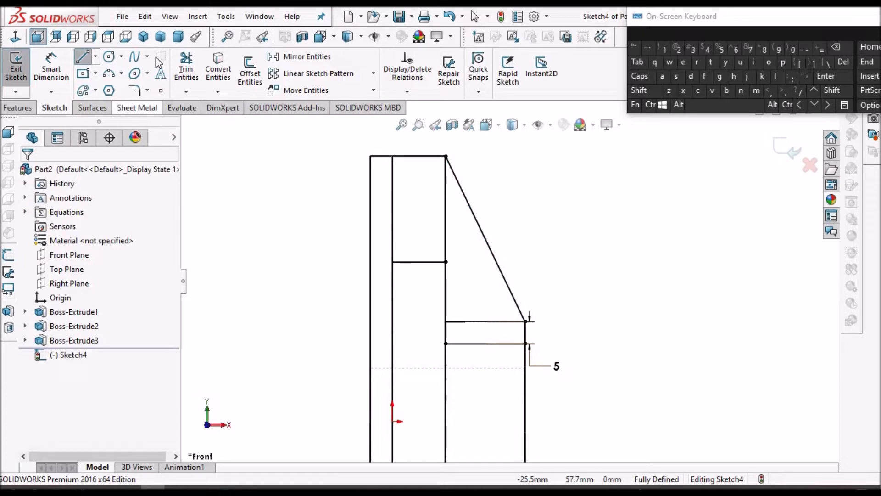
# Try to corner-trim the 5 mm offset line with the converted outer end edge of the boss
pyautogui.click(185, 69)
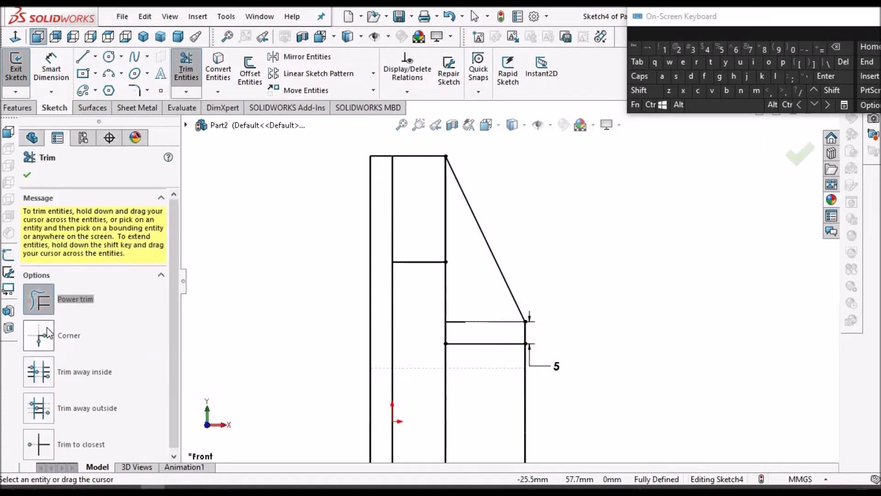
pyautogui.click(76, 340)
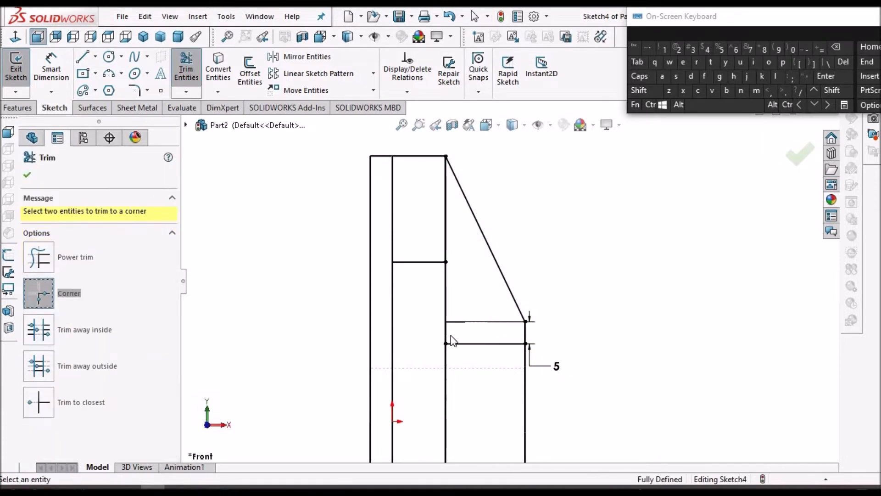
pyautogui.click(461, 344)
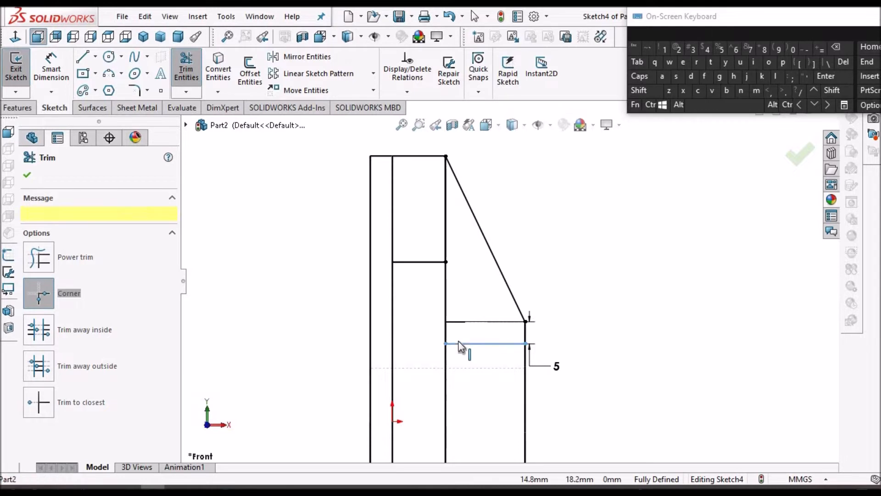
pyautogui.click(475, 344)
pyautogui.click(526, 335)
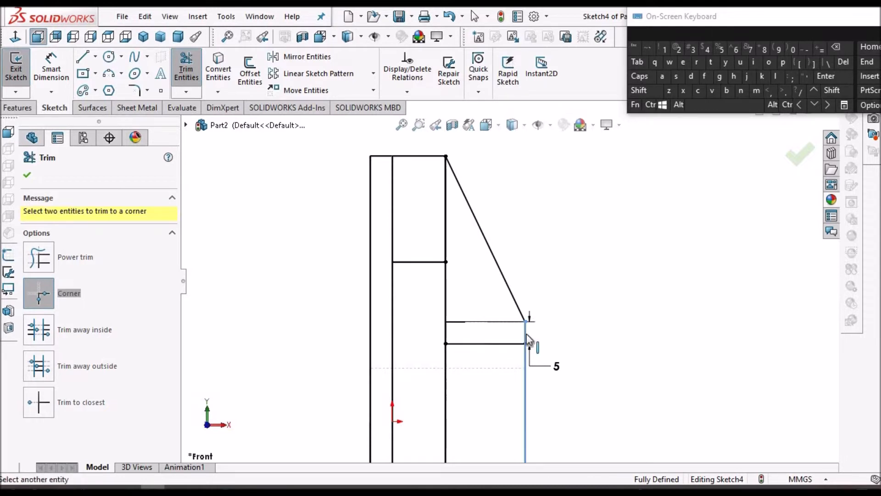
pyautogui.click(26, 174)
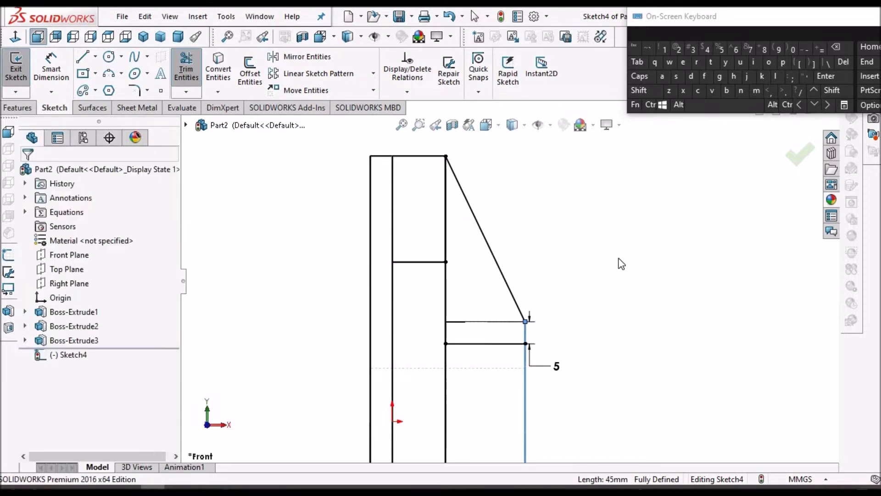
# Close the rib profile by joining the lower ends of the plate line and boss end line to the offset line's endpoints
pyautogui.scroll(1, 543, 286)
pyautogui.moveTo(478, 287)
pyautogui.mouseDown(button='middle')
pyautogui.moveTo(496, 238)
pyautogui.moveTo(570, 246)
pyautogui.moveTo(528, 304)
pyautogui.moveTo(501, 315)
pyautogui.mouseUp(button='middle')
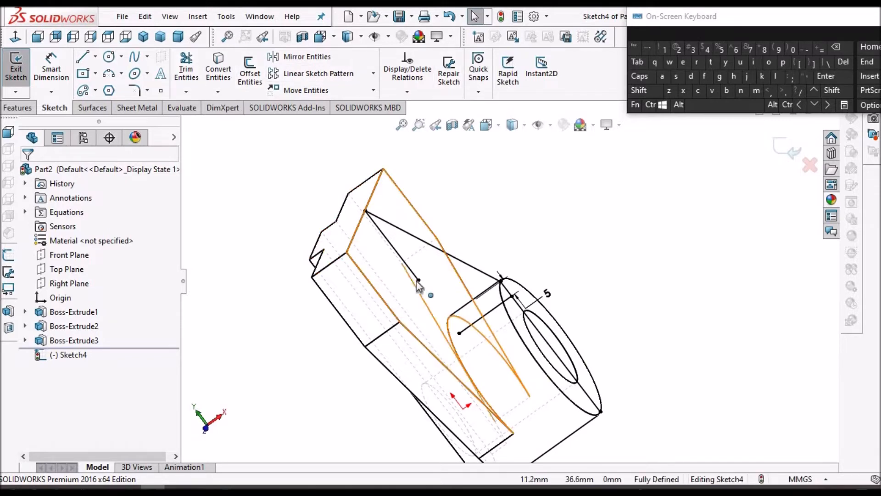
pyautogui.moveTo(464, 335); pyautogui.dragTo(459, 332)
# Extrude the rib profile 8 mm with the Mid Plane end condition and Merge result on, and restore the Shaded With Edges display
pyautogui.click(18, 107)
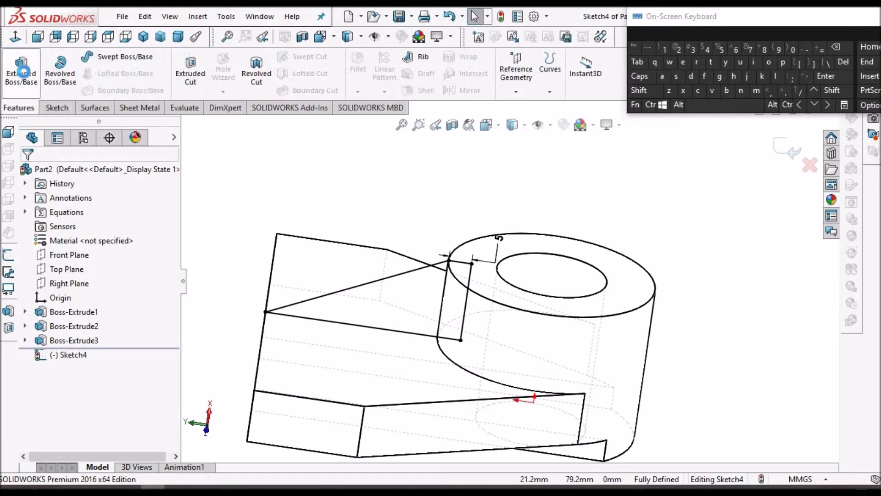
pyautogui.click(23, 71)
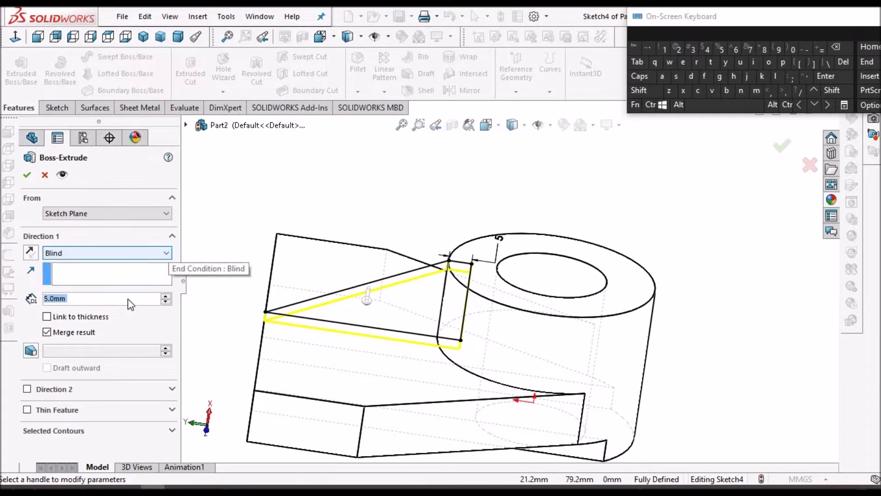
pyautogui.write('8')
pyautogui.press('Return')
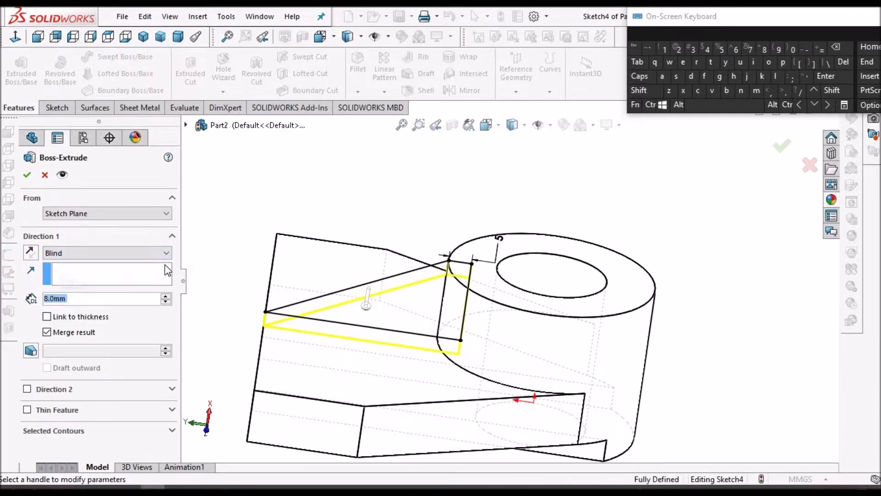
pyautogui.click(167, 257)
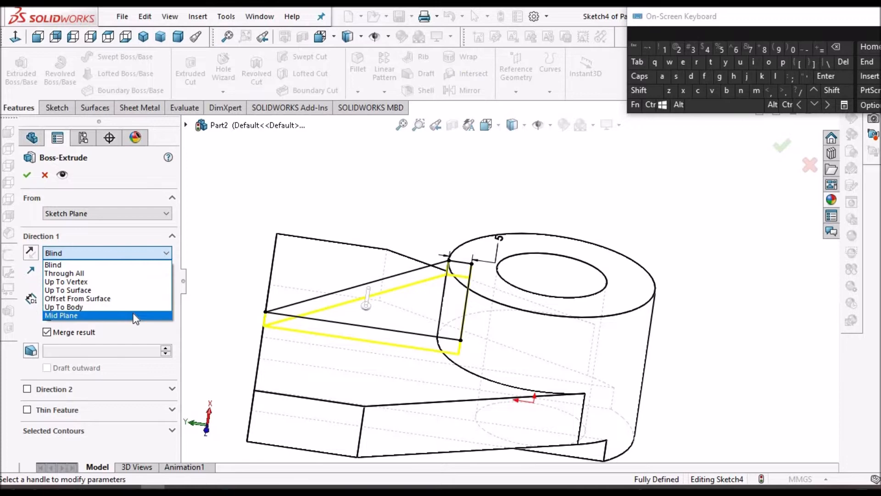
pyautogui.click(74, 315)
pyautogui.moveTo(422, 331); pyautogui.dragTo(412, 313, button='middle')
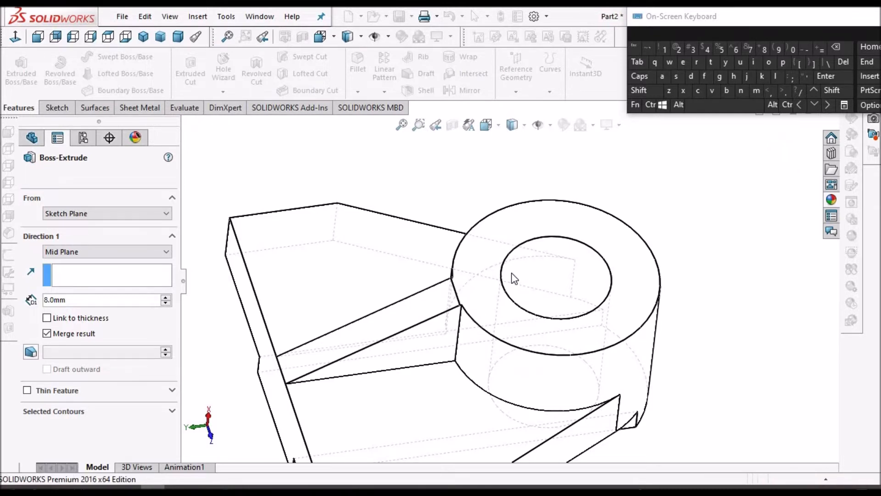
pyautogui.click(524, 125)
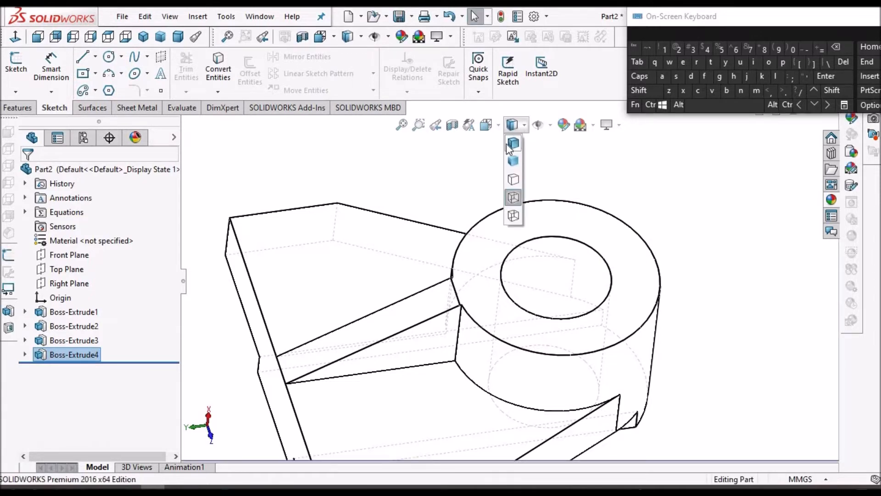
pyautogui.click(513, 142)
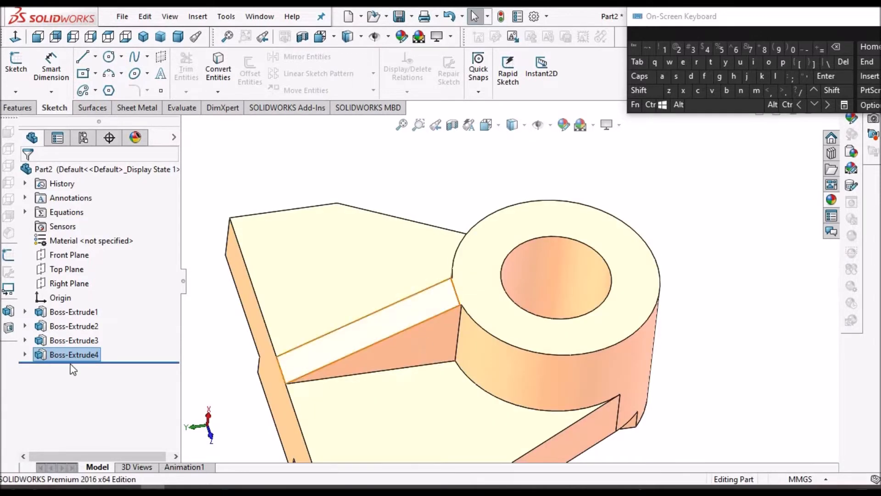
# Highlight the rib's sketch and examine how the rib and its 5 mm offset meet the boss, ending in the Dimetric view
pyautogui.click(25, 354)
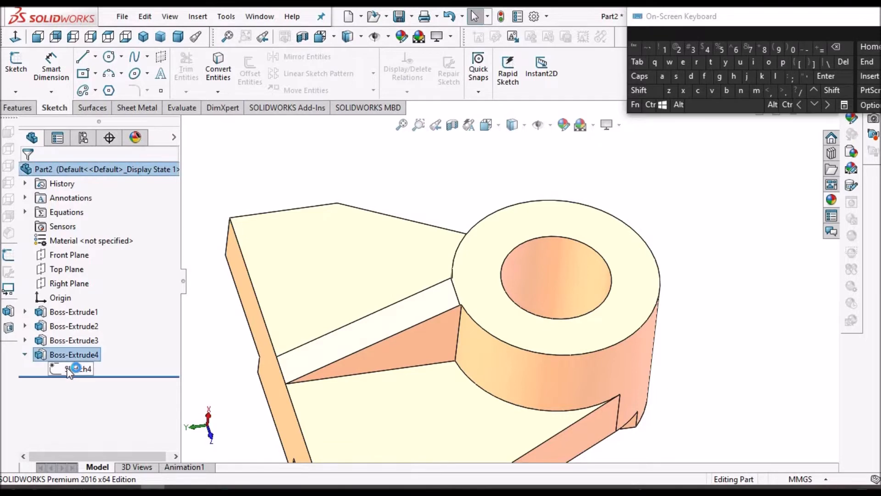
pyautogui.click(69, 369)
pyautogui.scroll(-3, 483, 310)
pyautogui.moveTo(542, 241); pyautogui.dragTo(503, 189, button='middle')
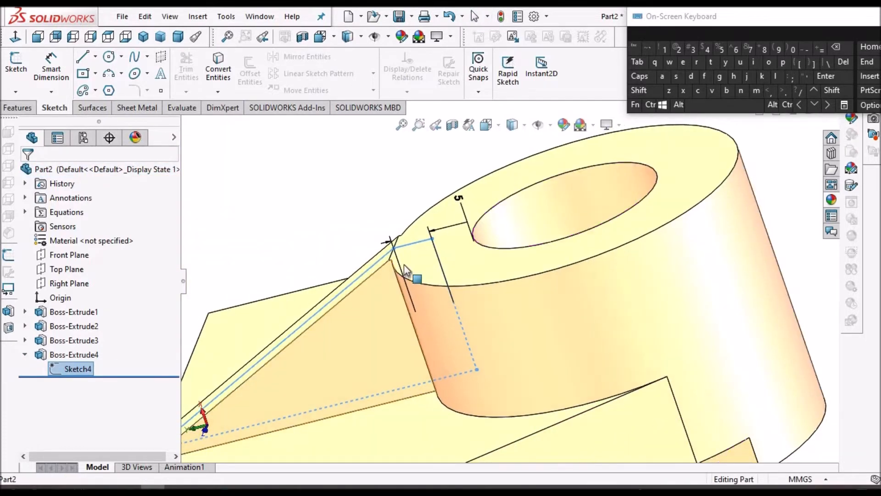
pyautogui.scroll(-1, 409, 257)
pyautogui.moveTo(423, 255); pyautogui.dragTo(480, 299, button='middle')
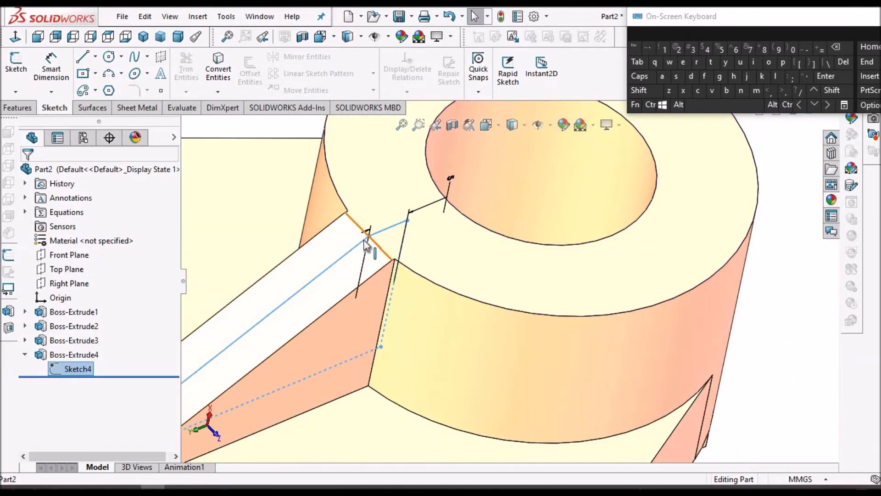
pyautogui.scroll(-4, 385, 237)
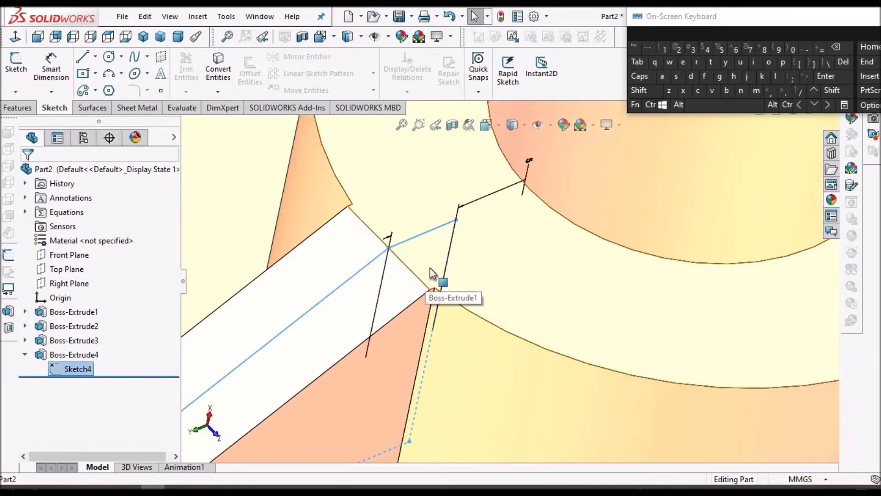
pyautogui.scroll(4, 432, 273)
pyautogui.moveTo(445, 261); pyautogui.dragTo(442, 206, button='middle')
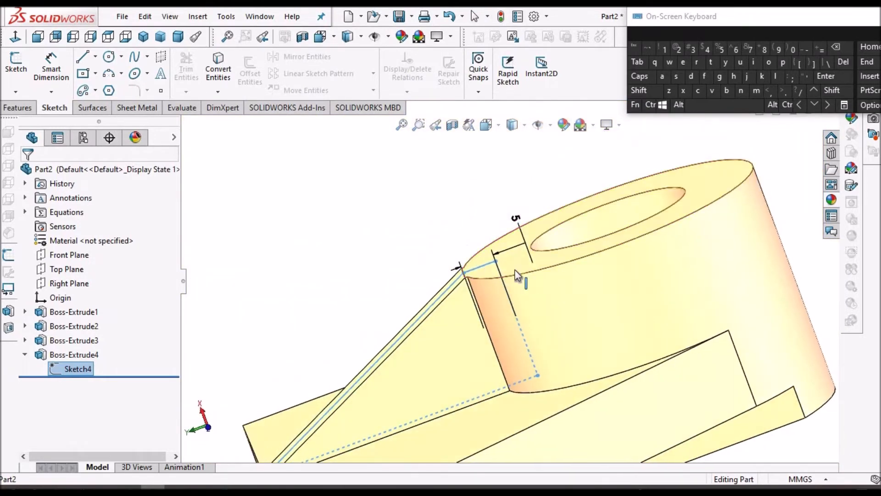
pyautogui.moveTo(505, 295)
pyautogui.mouseDown(button='middle')
pyautogui.moveTo(518, 338)
pyautogui.moveTo(512, 328)
pyautogui.mouseUp(button='middle')
pyautogui.scroll(3, 501, 300)
pyautogui.click(390, 152)
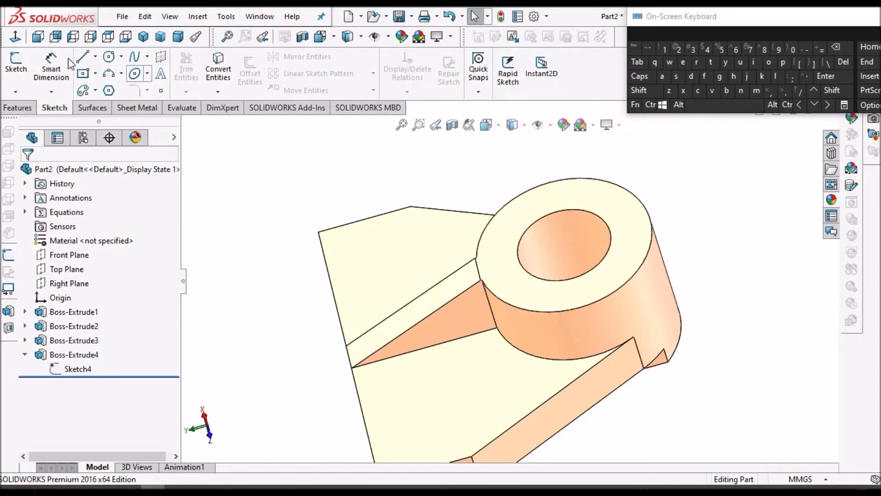
pyautogui.click(178, 37)
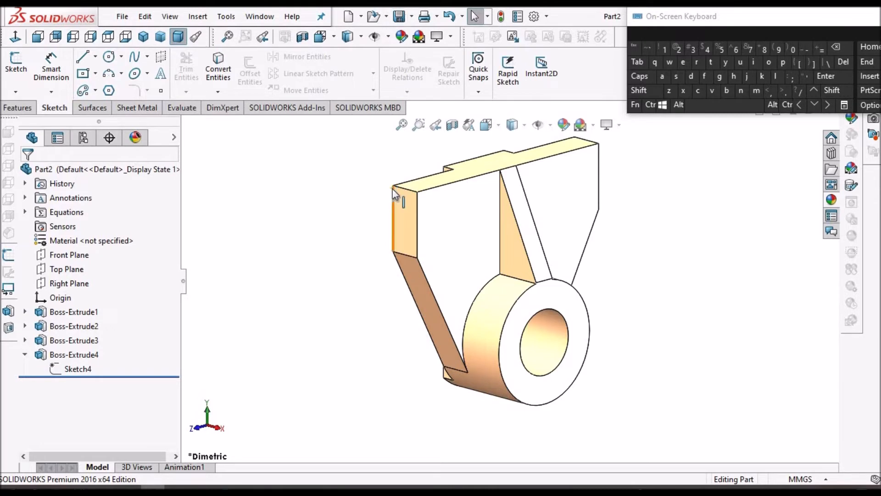
# Start a sketch on the plate's front face and draw a circle of about 6.6 mm radius right of the rib
pyautogui.click(454, 227)
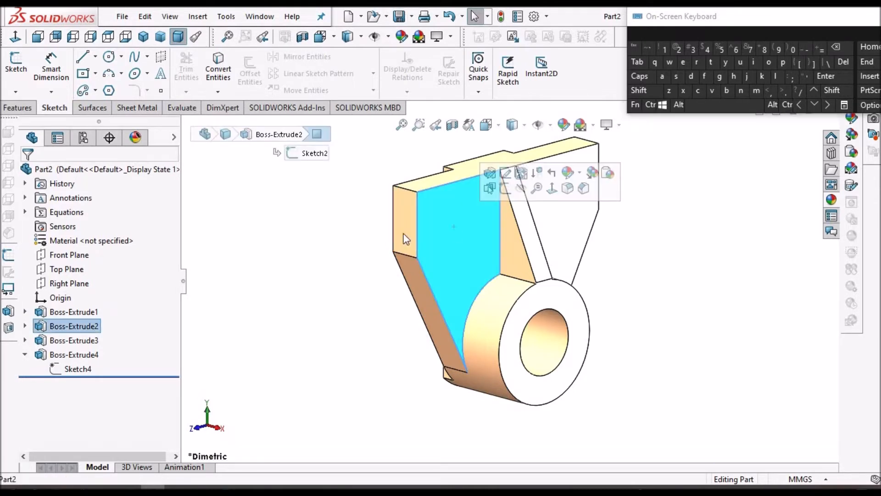
pyautogui.click(16, 68)
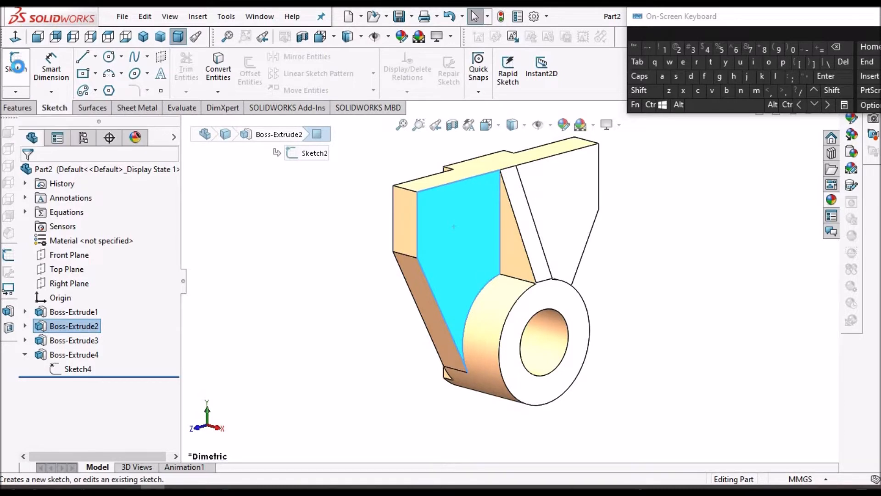
pyautogui.click(17, 37)
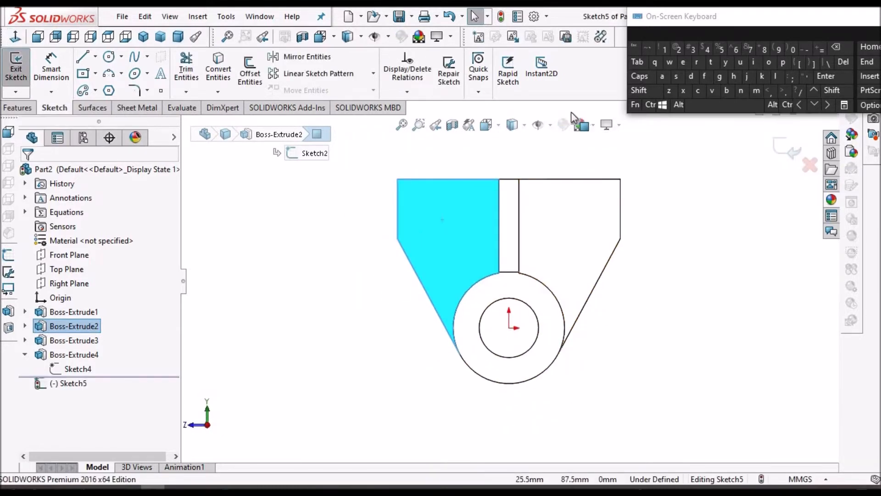
pyautogui.click(110, 58)
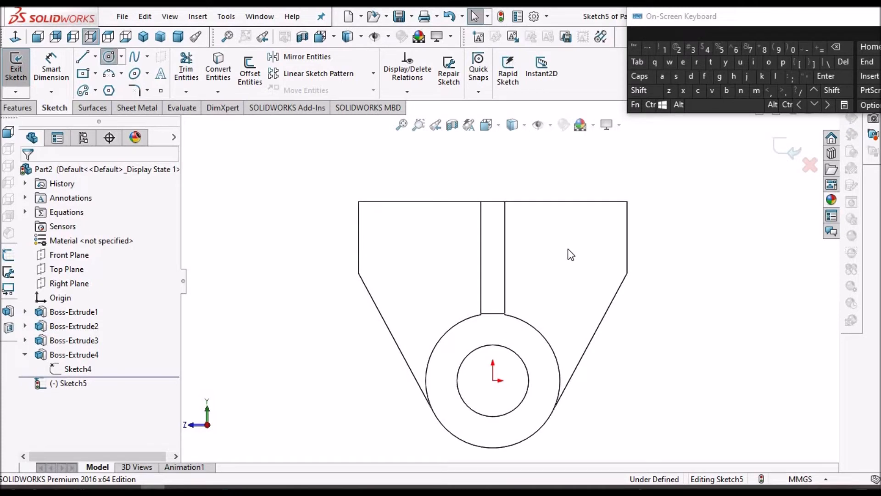
pyautogui.moveTo(564, 239); pyautogui.dragTo(577, 225)
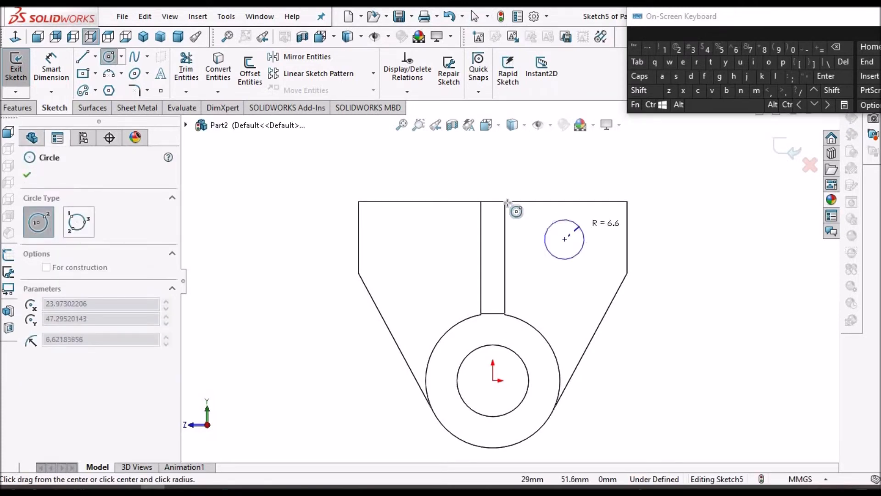
pyautogui.rightClick(493, 189)
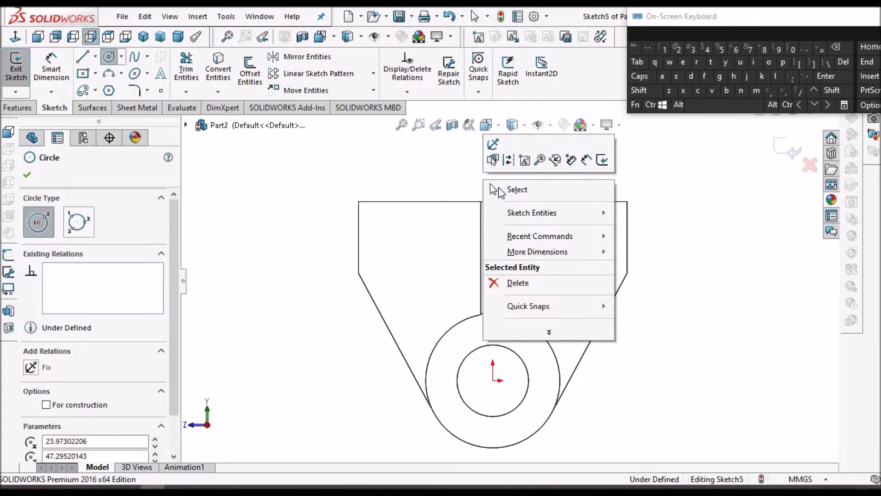
pyautogui.click(494, 189)
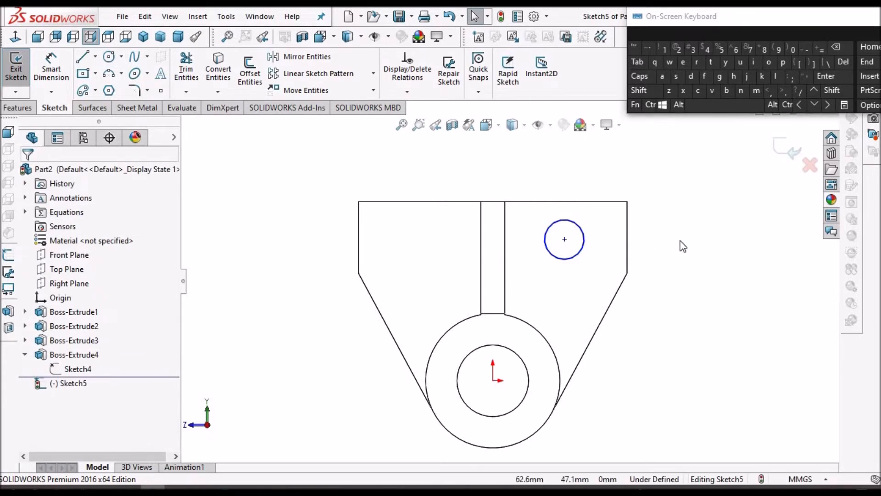
# Draw a vertical centerline about 67 mm long from the origin up past the plate's upper edge
pyautogui.click(96, 57)
pyautogui.click(110, 87)
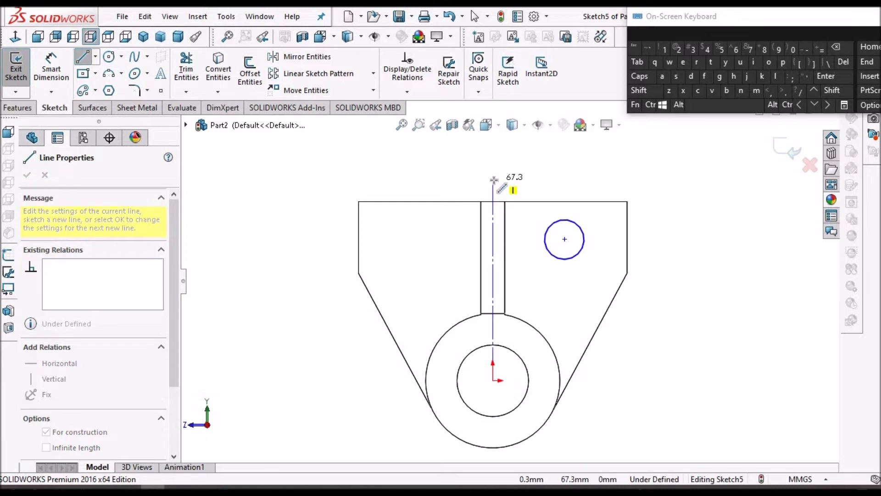
pyautogui.click(493, 180)
pyautogui.rightClick(443, 175)
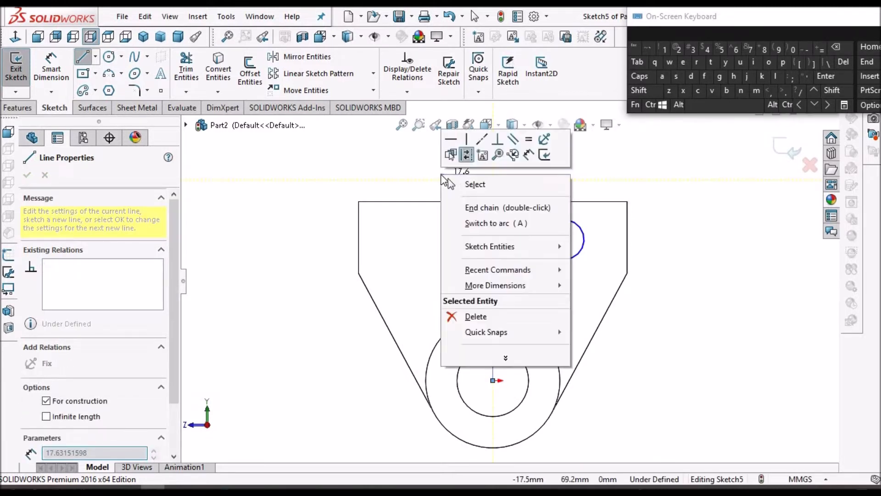
pyautogui.click(466, 183)
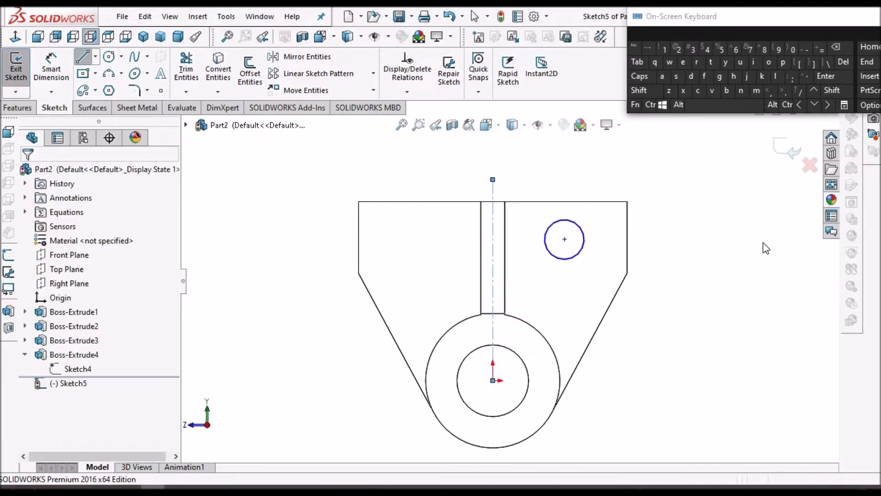
# Dimension the circle's center 18 mm from the plate's upper edge and 18 mm from its vertical side edge
pyautogui.click(65, 73)
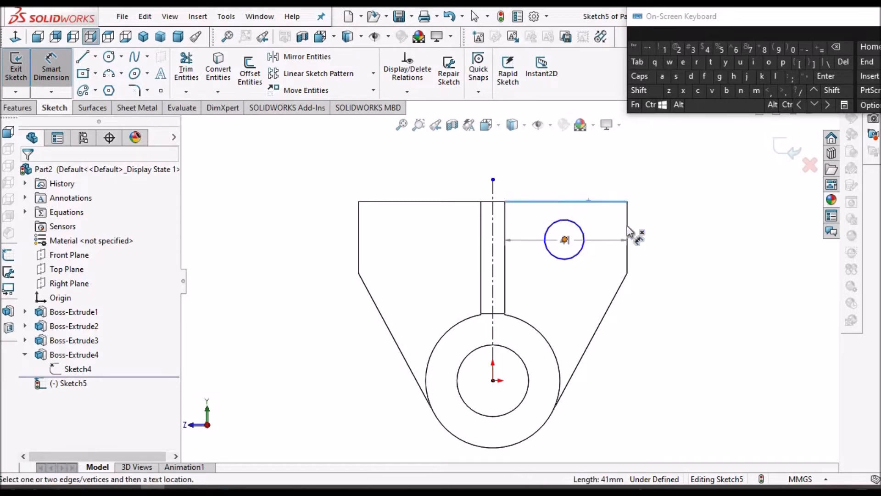
pyautogui.click(564, 240)
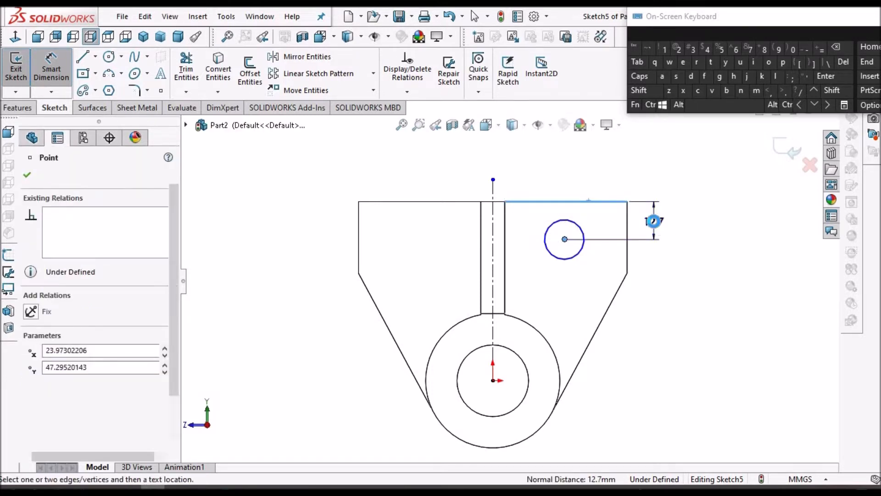
pyautogui.click(654, 221)
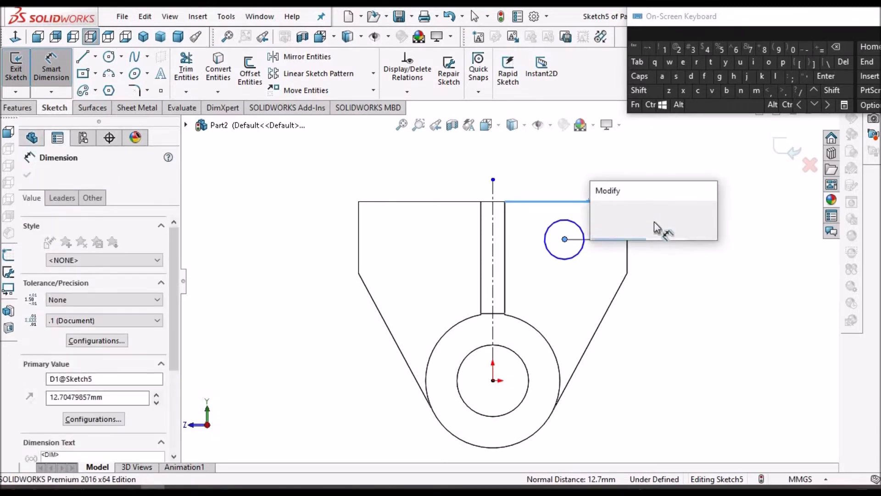
pyautogui.write('15')
pyautogui.press('Return')
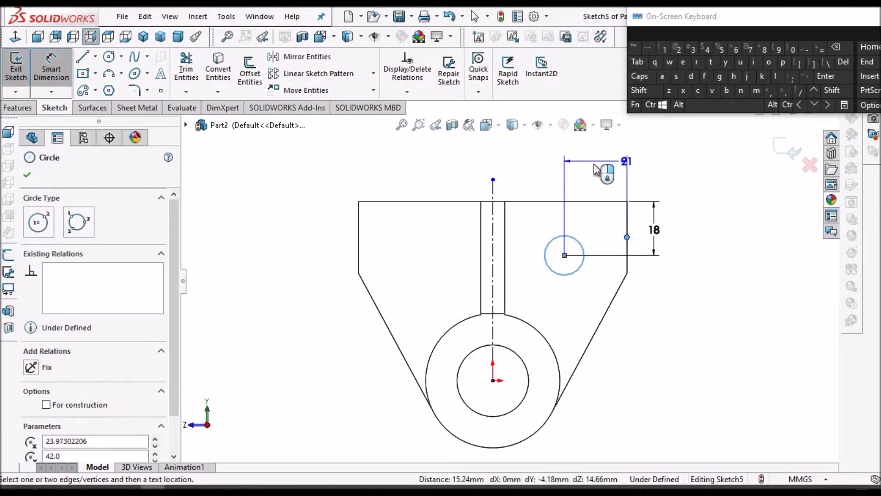
pyautogui.click(591, 170)
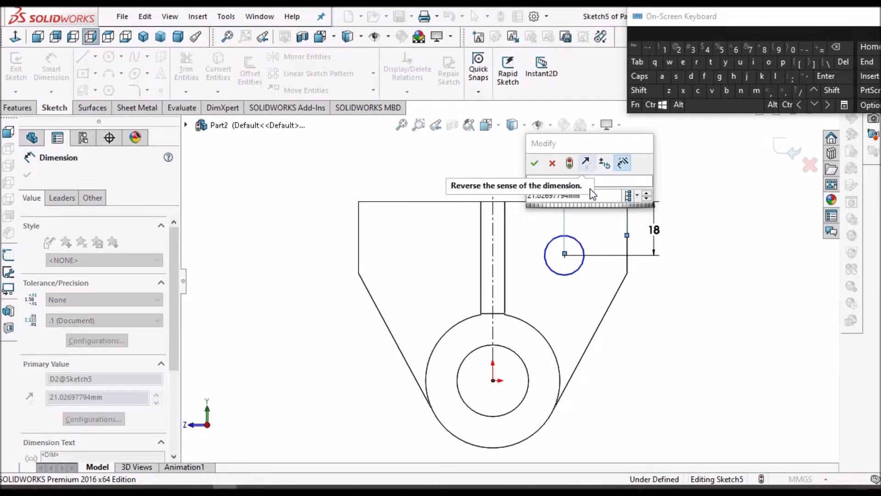
pyautogui.write('18')
pyautogui.press('Return')
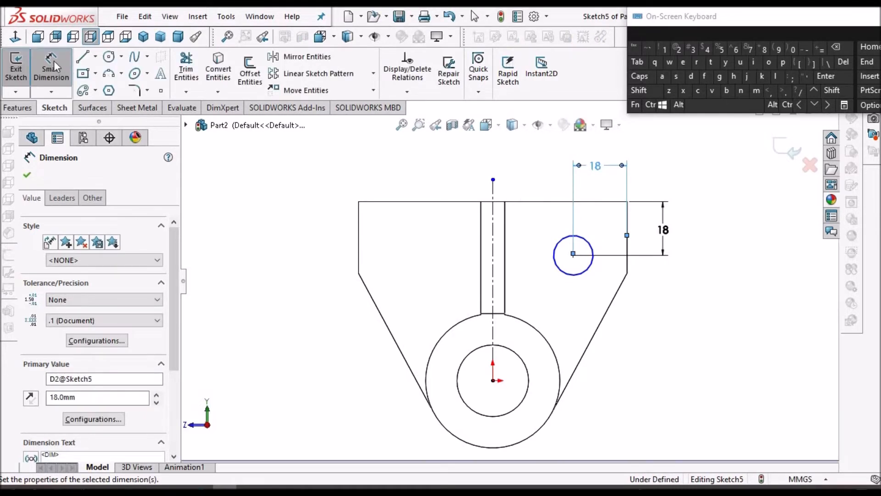
# Dimension the circle's diameter as 12 mm
pyautogui.click(54, 61)
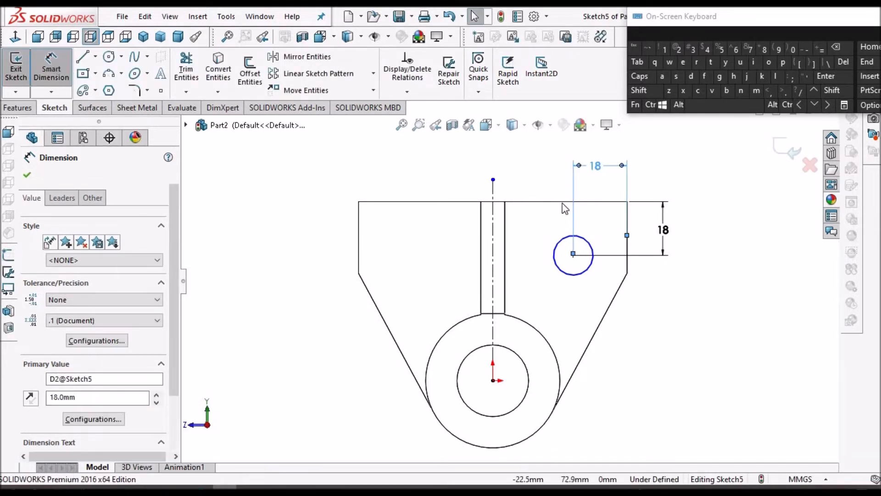
pyautogui.click(588, 241)
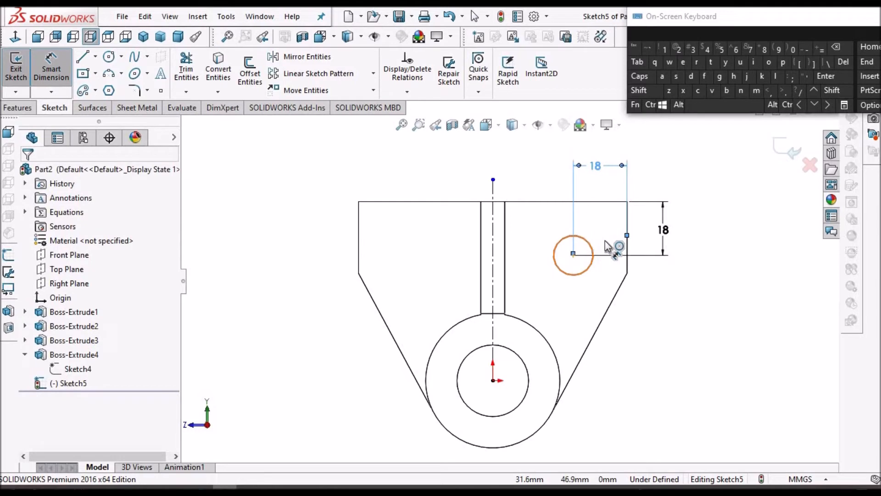
pyautogui.click(635, 313)
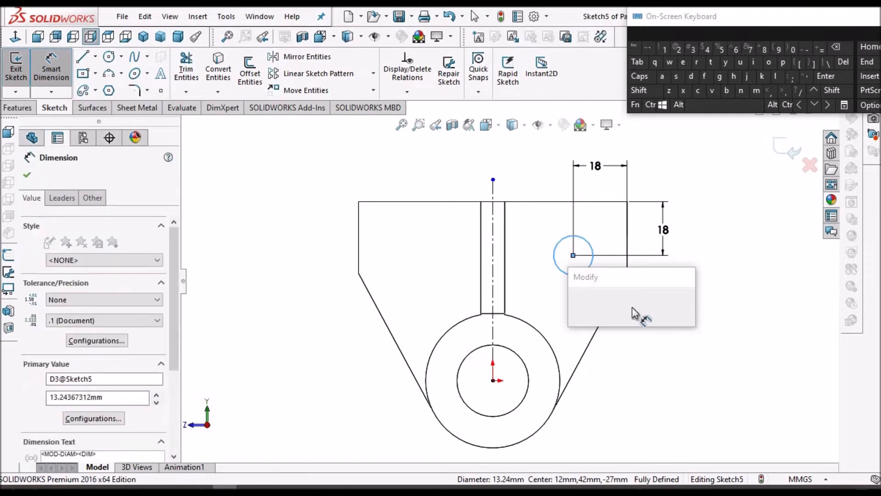
pyautogui.write('12')
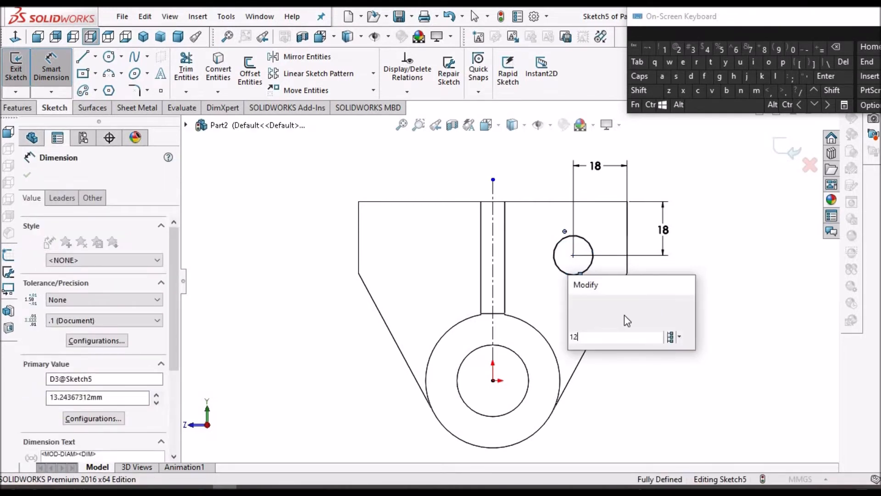
pyautogui.press('Escape')
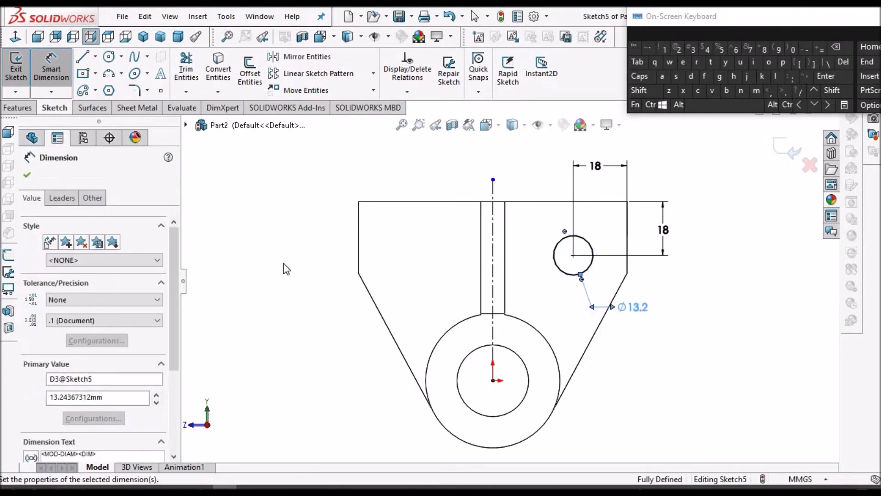
pyautogui.click(27, 175)
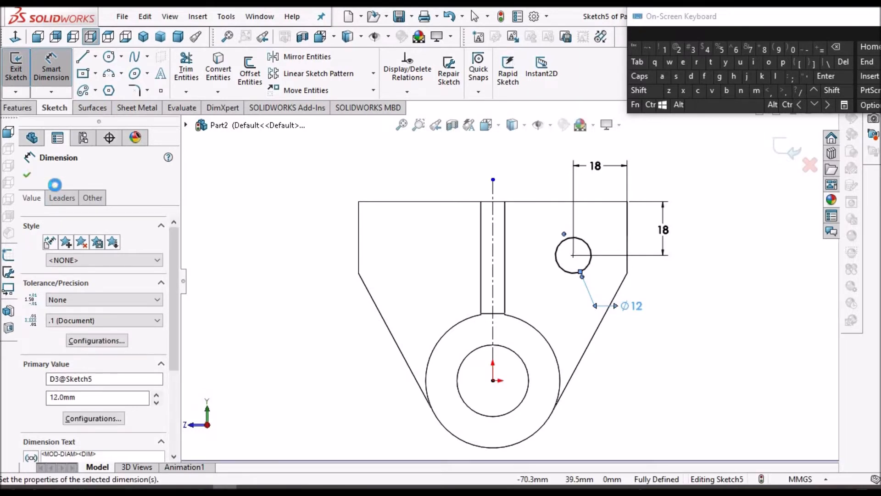
# Mirror the 12 mm circle about the vertical centerline to the other side of the rib, with Copy on
pyautogui.scroll(2, 257, 286)
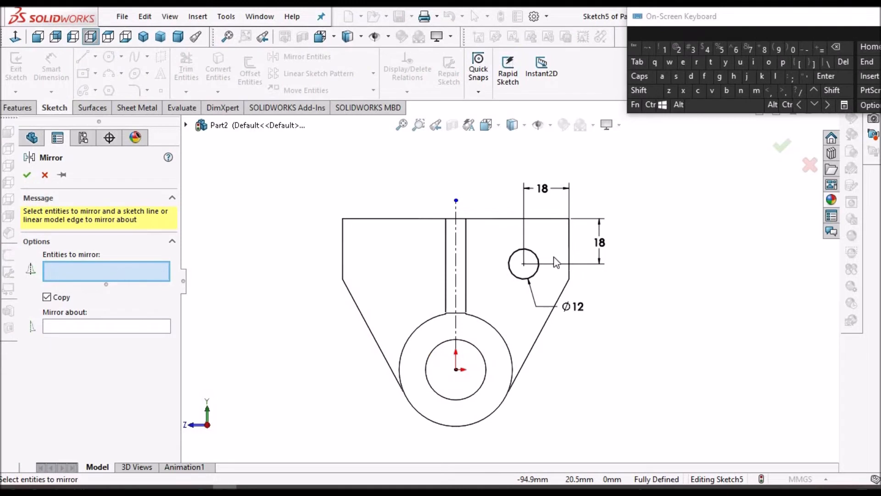
pyautogui.click(509, 268)
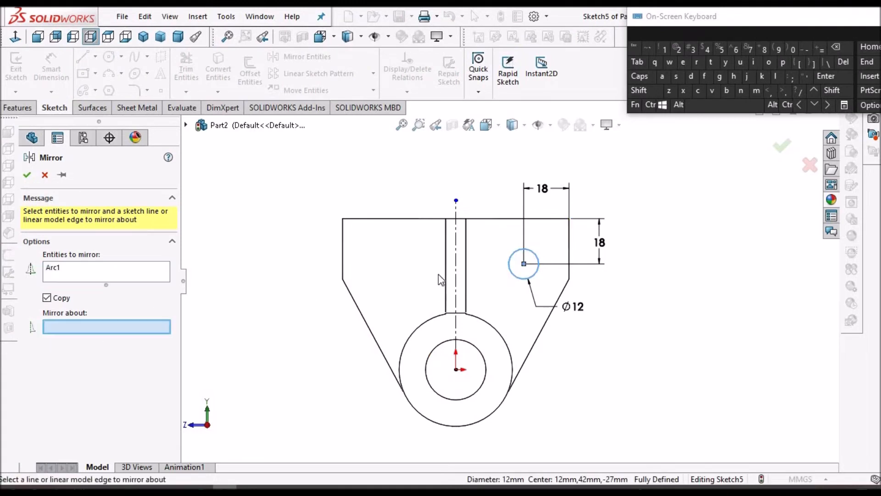
pyautogui.click(457, 257)
pyautogui.click(387, 264)
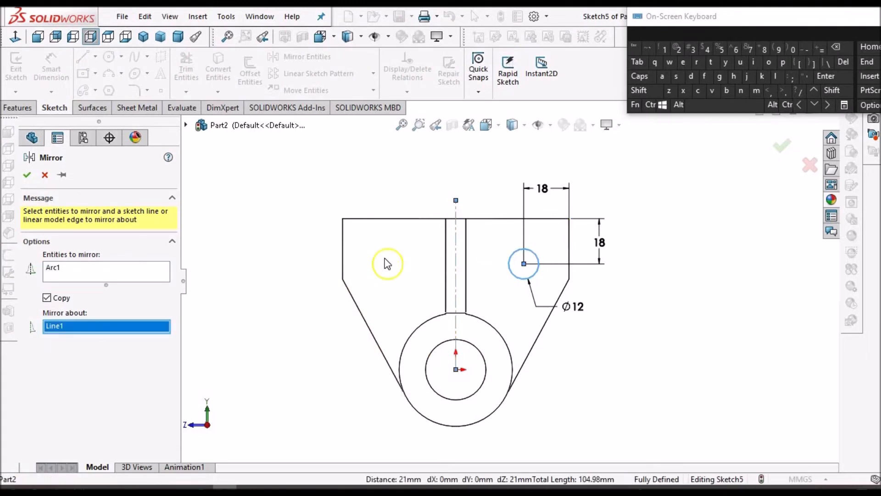
pyautogui.press('Return')
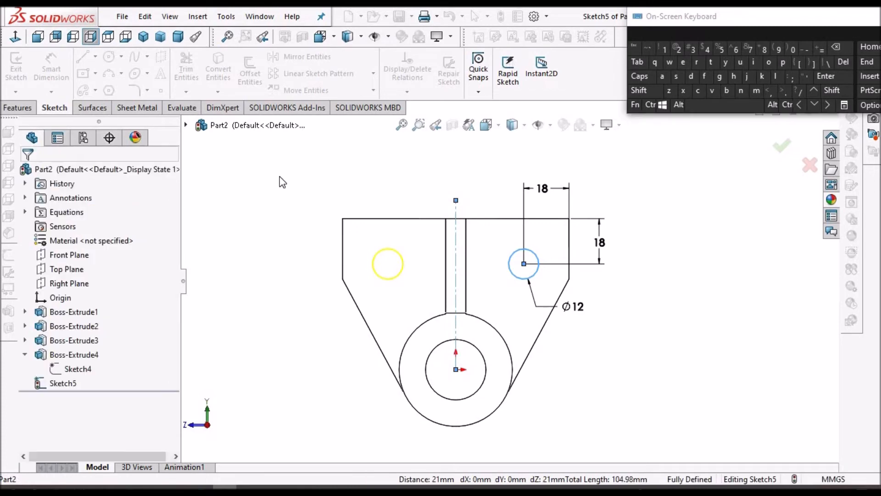
pyautogui.moveTo(421, 219)
pyautogui.mouseDown(button='middle')
pyautogui.moveTo(414, 268)
pyautogui.moveTo(399, 267)
pyautogui.mouseUp(button='middle')
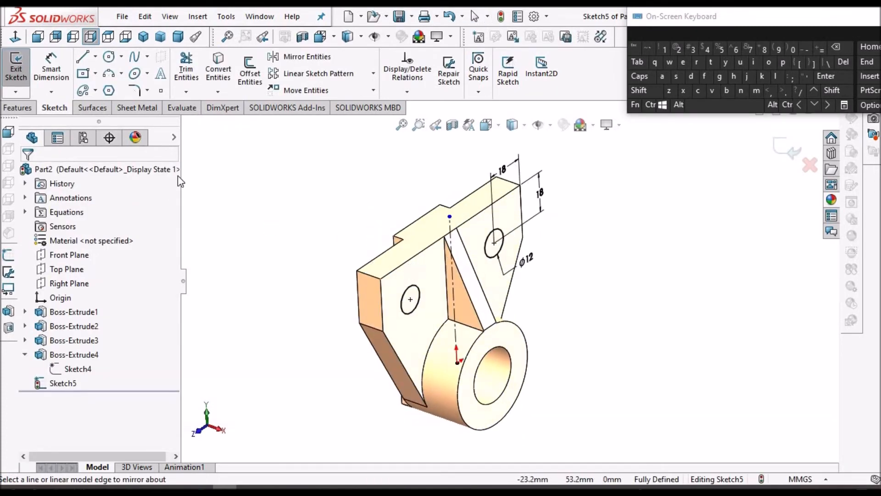
pyautogui.click(16, 110)
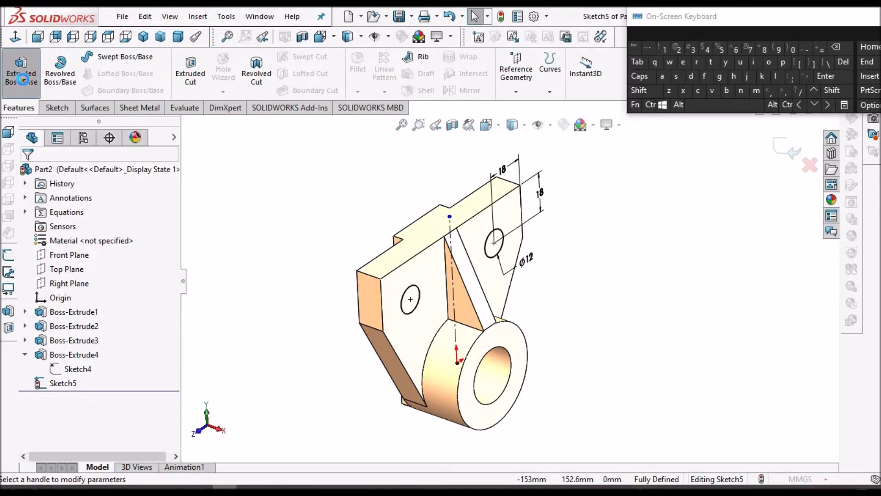
pyautogui.click(22, 80)
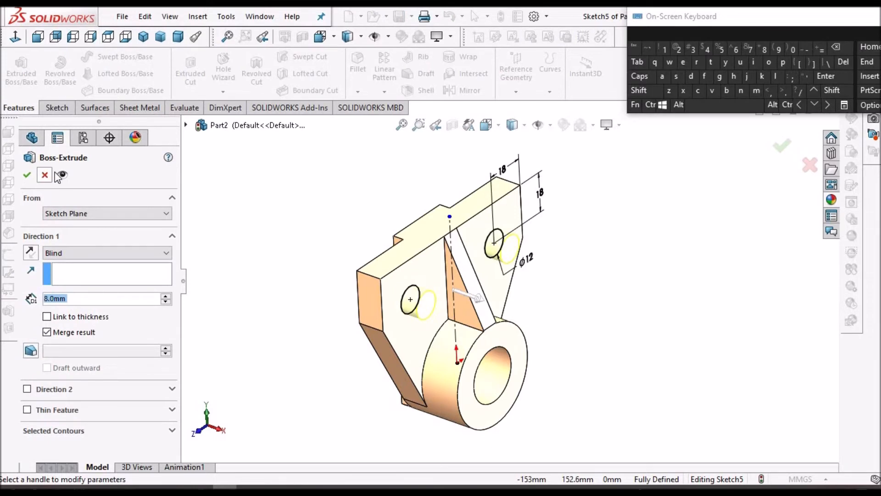
pyautogui.click(45, 175)
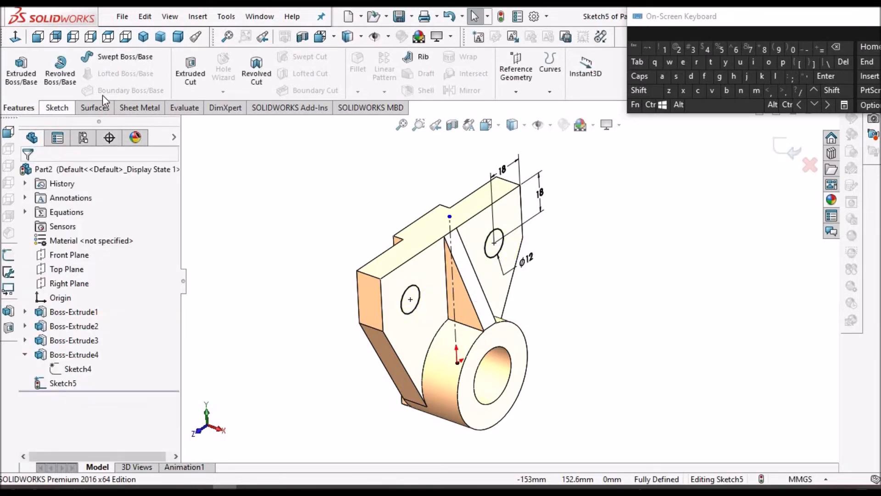
# Cut both circles through the plate with an Extruded Cut using the Up To Next end condition, and restore the Dimetric view
pyautogui.click(190, 74)
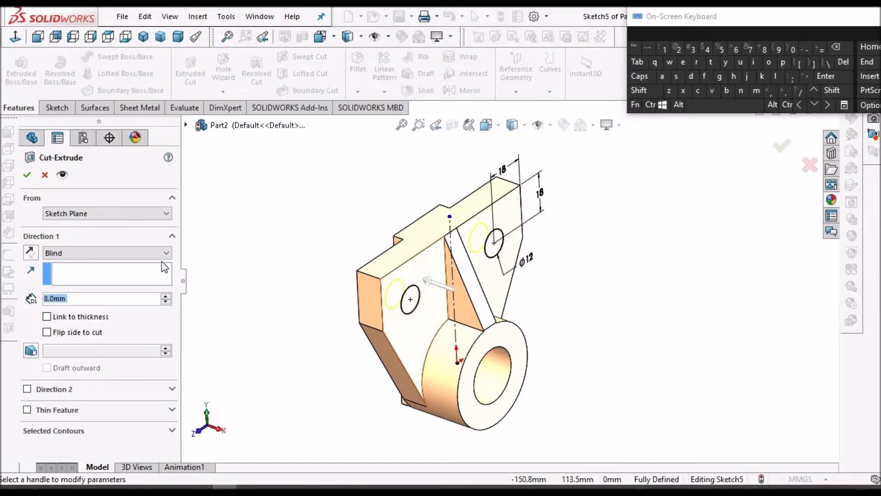
pyautogui.click(166, 252)
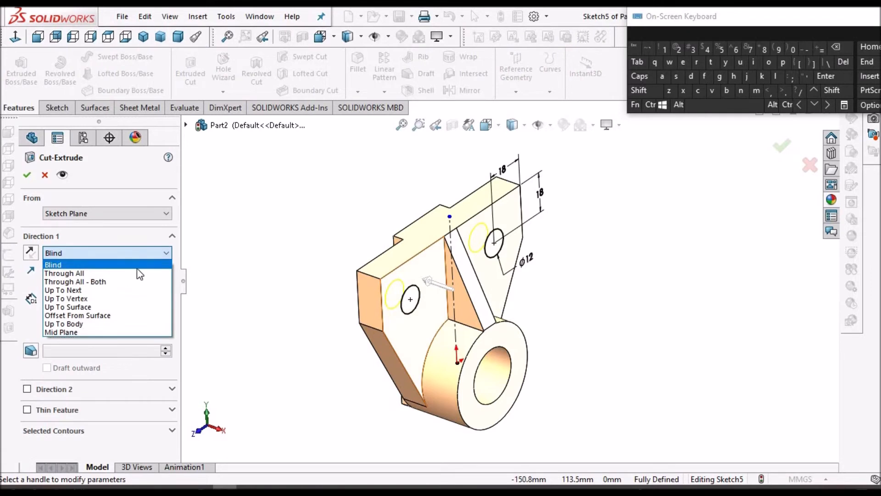
pyautogui.click(123, 290)
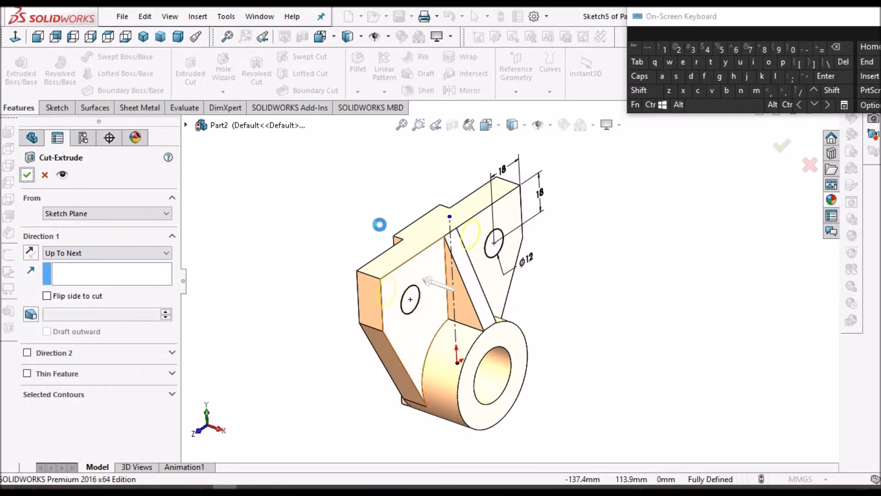
pyautogui.click(178, 38)
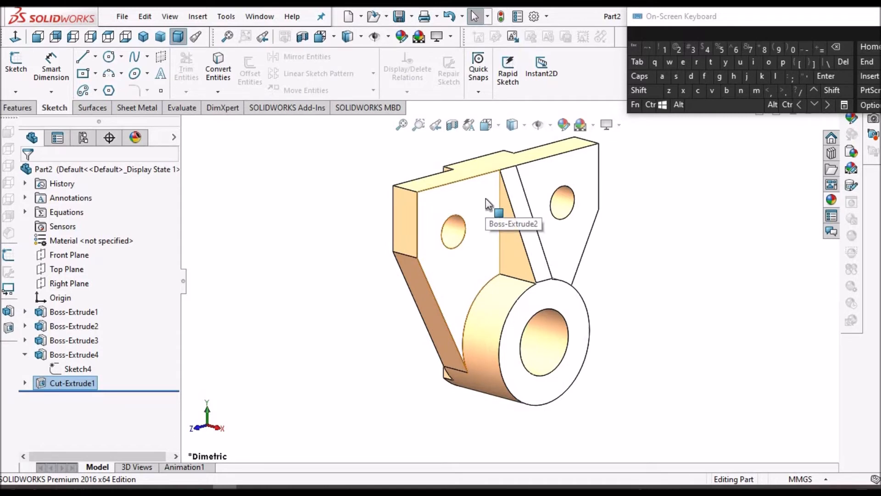
# Fillet the plate's two upper corner edges with a symmetric 10 mm constant-size radius
pyautogui.click(21, 109)
pyautogui.click(359, 68)
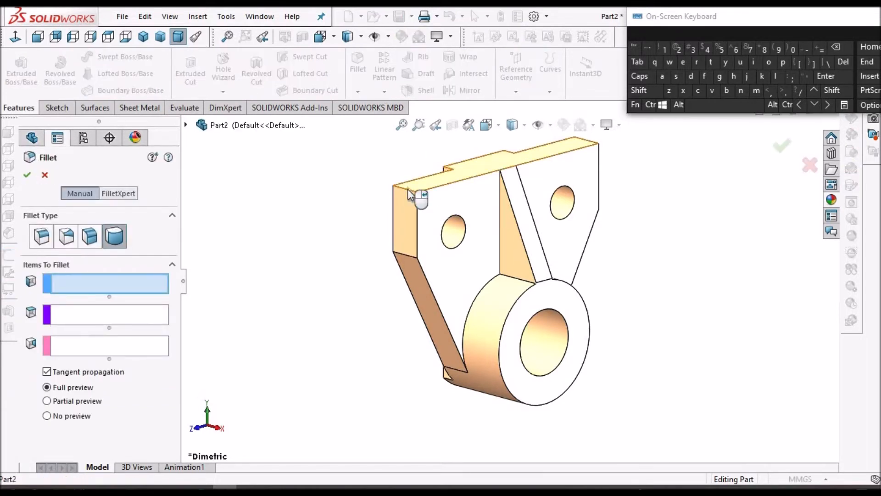
pyautogui.click(410, 193)
pyautogui.rightClick(120, 289)
pyautogui.click(133, 292)
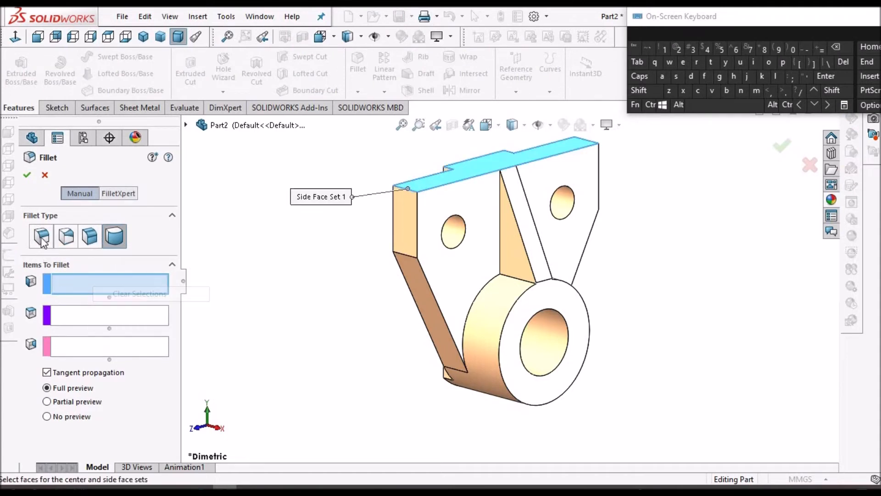
pyautogui.click(408, 191)
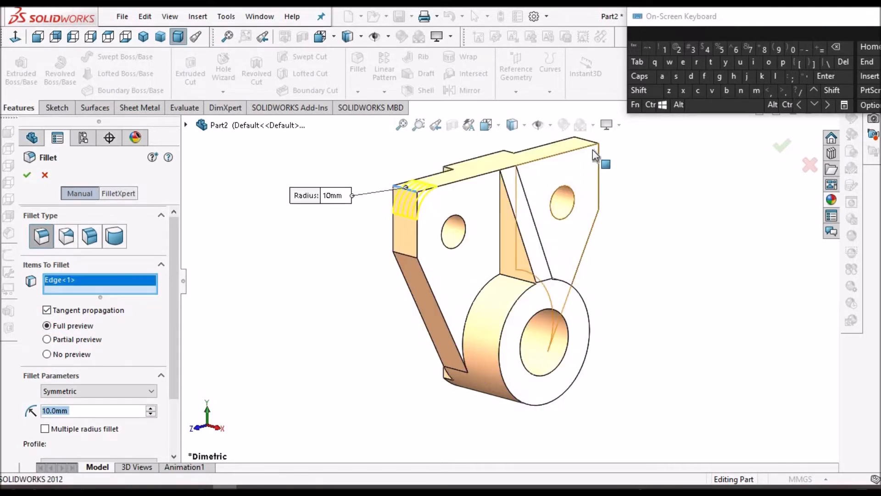
pyautogui.click(589, 140)
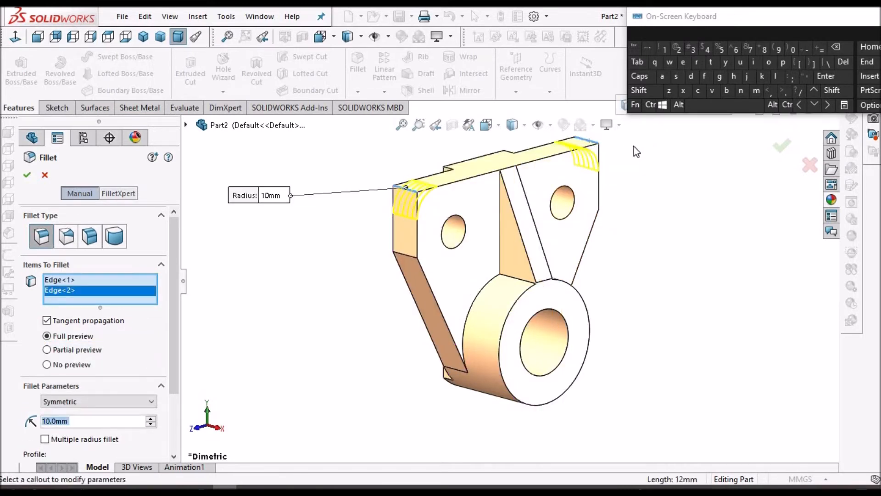
pyautogui.click(27, 174)
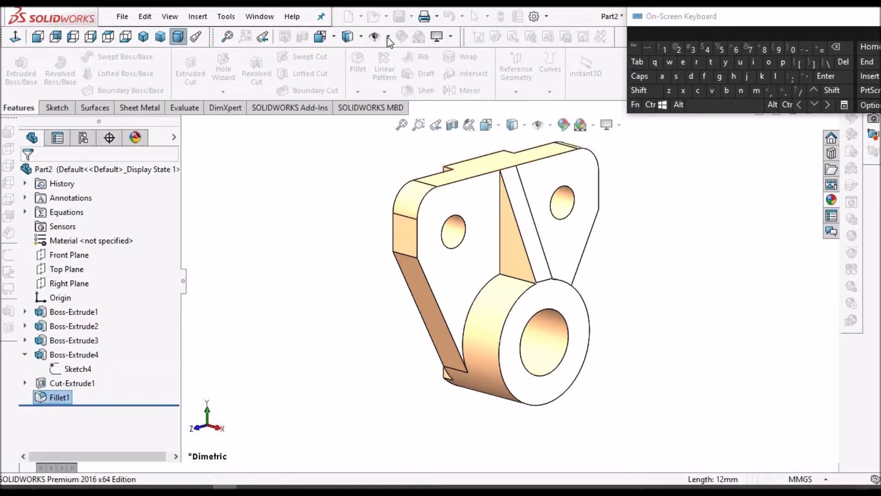
pyautogui.click(26, 355)
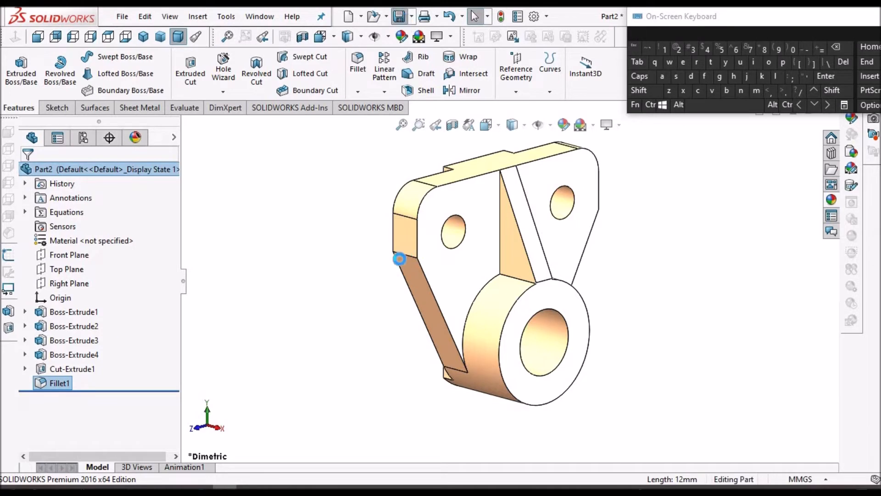
# Create a new drawing from the bracket part using the Youtube A3 Sheet template
pyautogui.scroll(1, 696, 275)
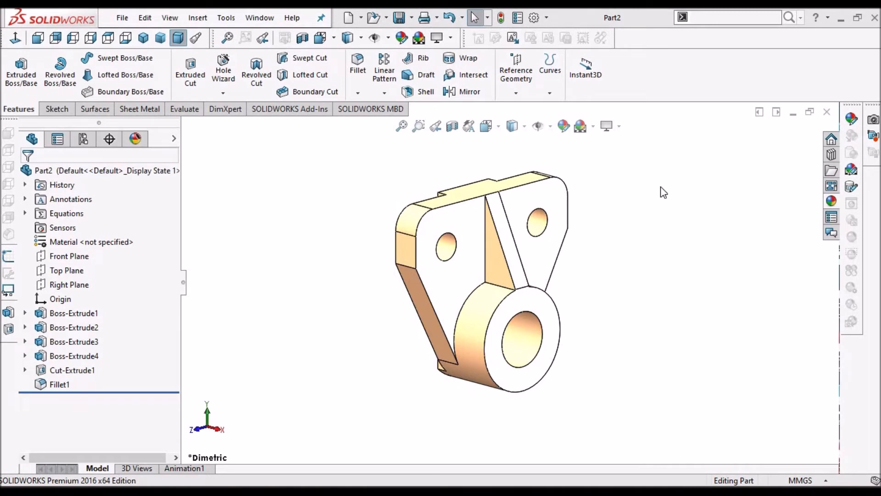
pyautogui.click(361, 18)
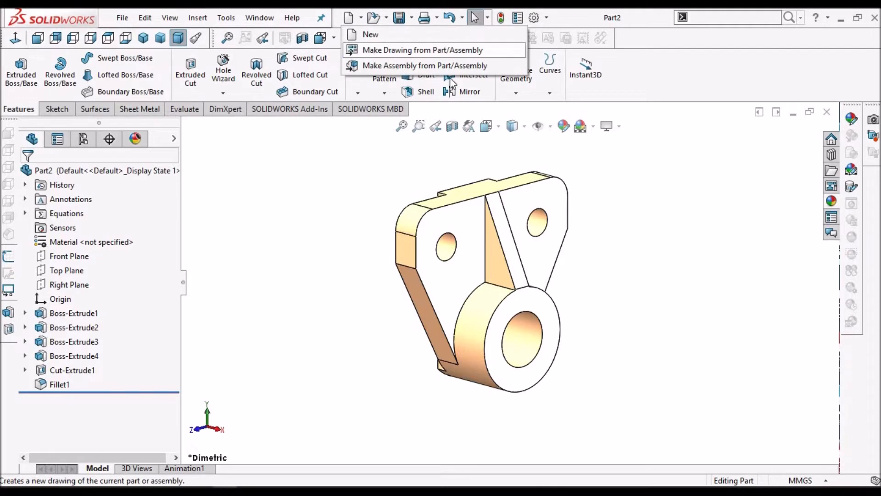
pyautogui.click(373, 54)
pyautogui.click(256, 150)
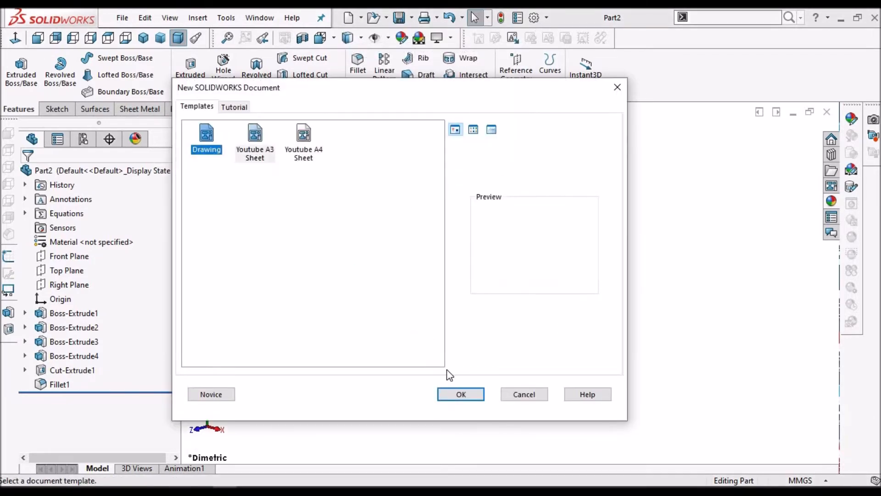
pyautogui.click(456, 390)
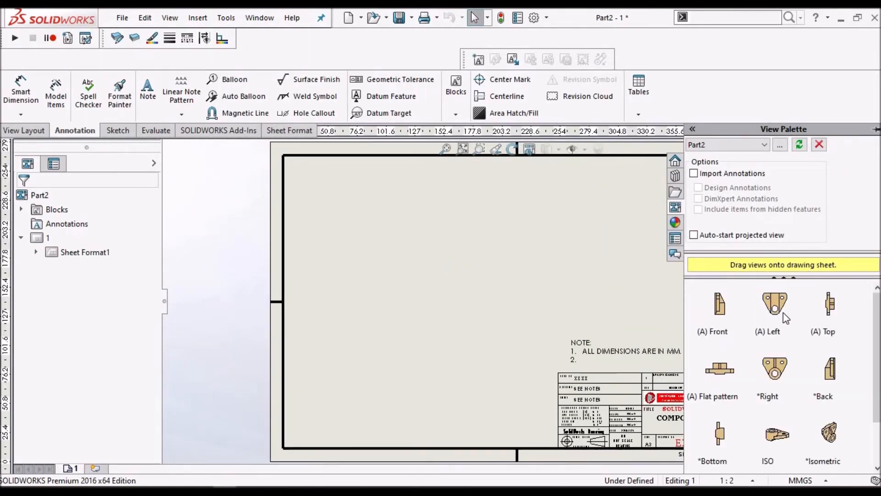
# Place the part's Right view on the left half of the sheet and give it a custom scale of 1:1
pyautogui.moveTo(775, 380)
pyautogui.mouseDown()
pyautogui.moveTo(419, 324)
pyautogui.moveTo(366, 271)
pyautogui.mouseUp()
pyautogui.click(498, 263)
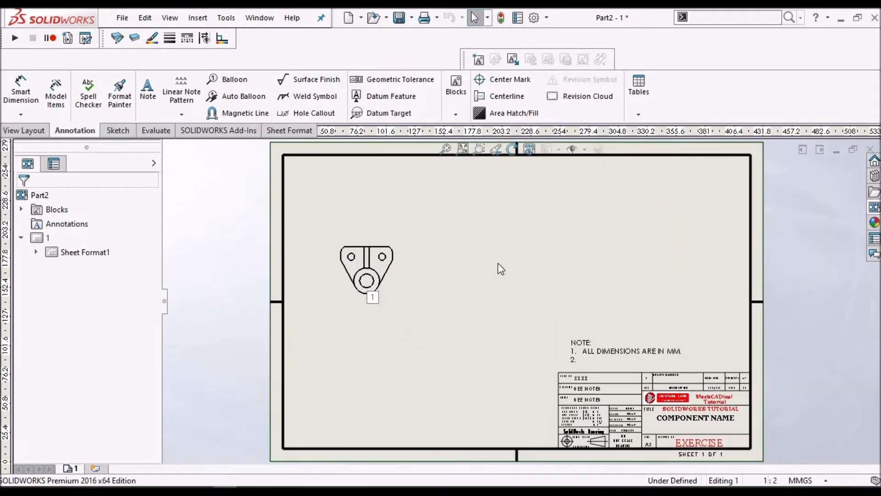
pyautogui.scroll(-1, 463, 293)
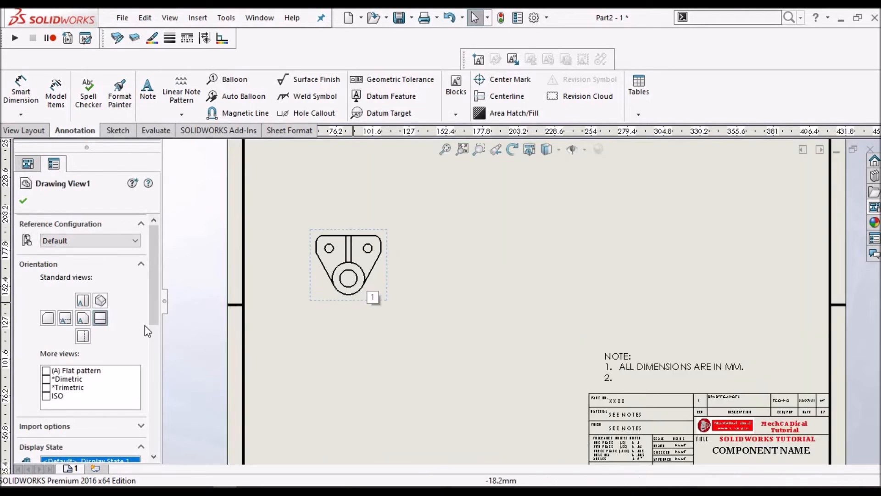
pyautogui.moveTo(151, 308); pyautogui.dragTo(152, 406)
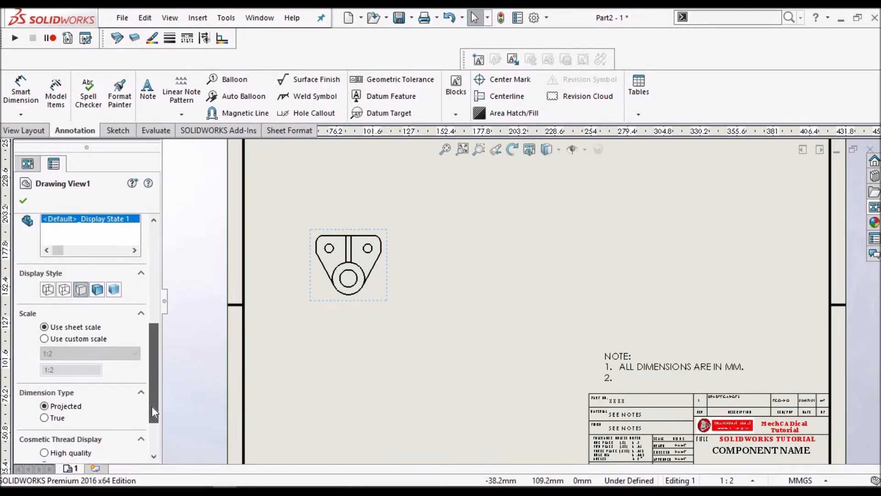
pyautogui.click(44, 338)
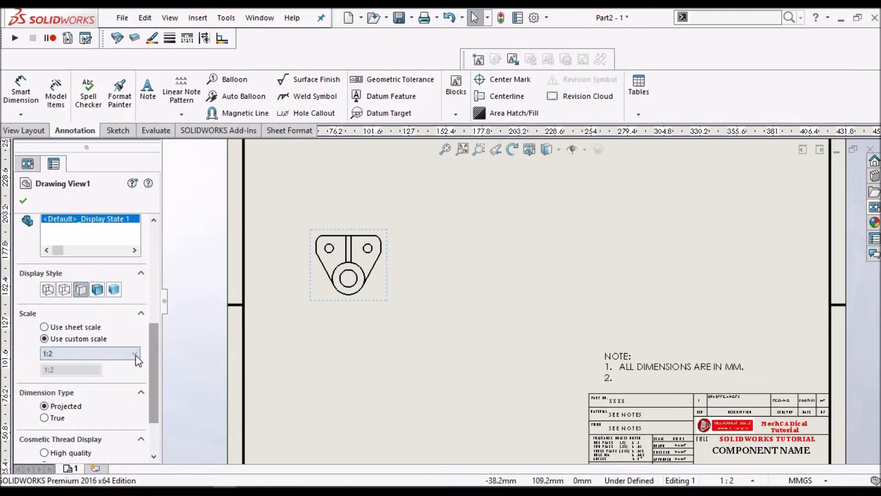
pyautogui.click(136, 354)
pyautogui.click(92, 361)
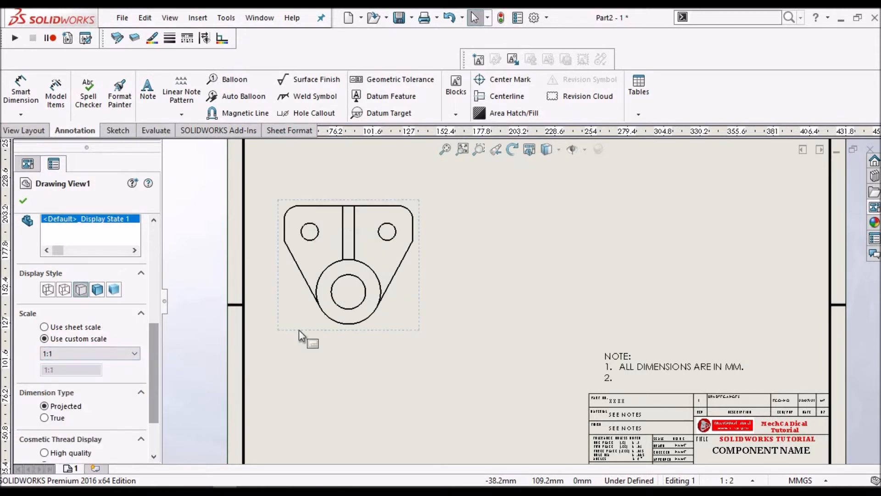
pyautogui.click(409, 351)
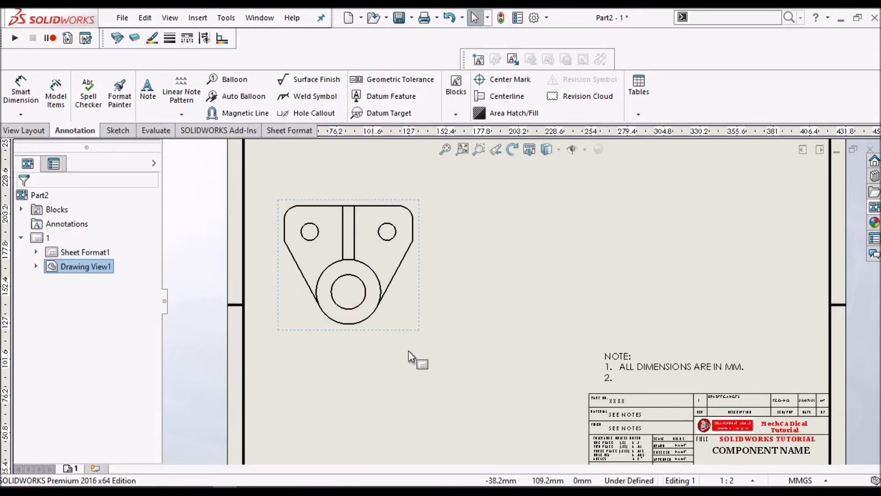
# Add a projected side view to the right of the bracket's main view
pyautogui.press('f')
pyautogui.scroll(-1, 487, 281)
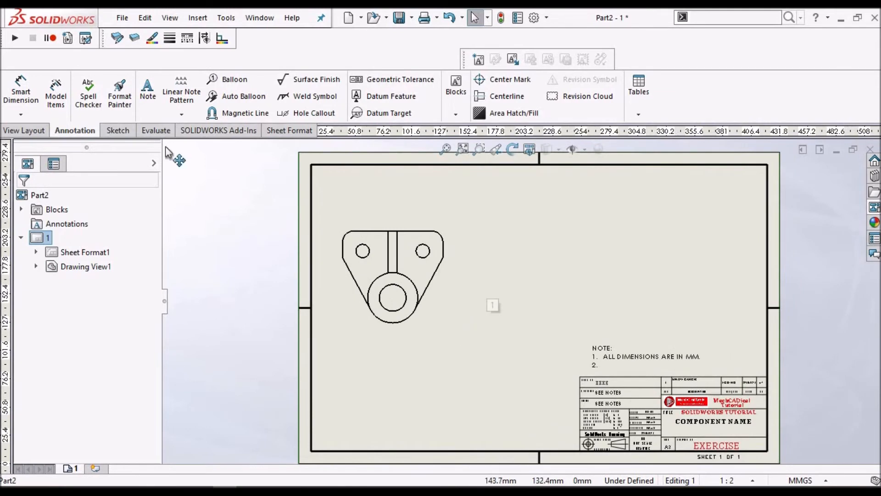
pyautogui.click(39, 131)
pyautogui.click(83, 96)
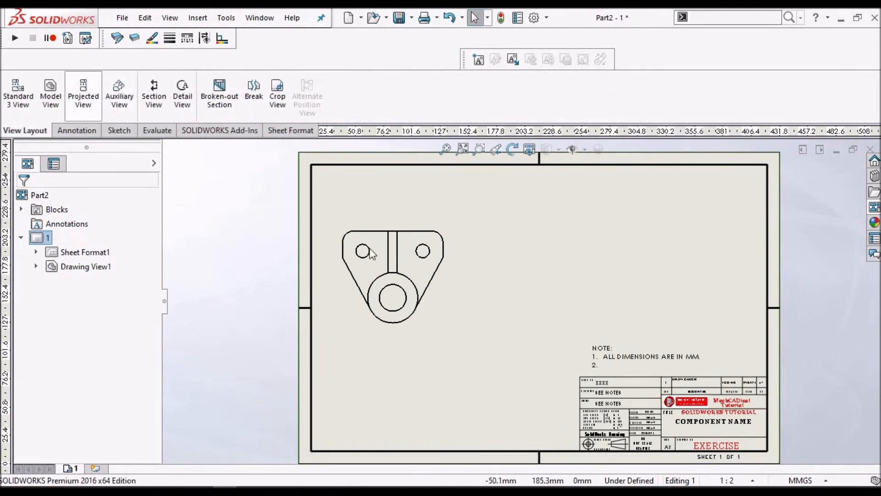
pyautogui.click(428, 320)
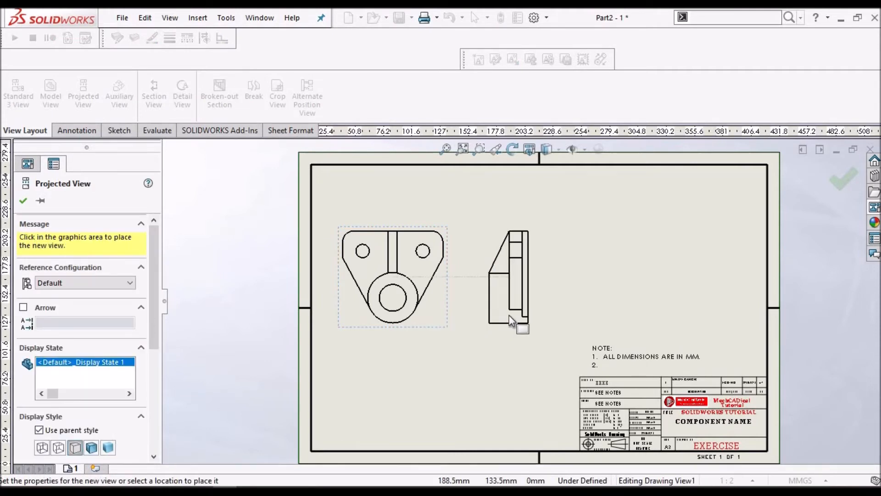
pyautogui.click(510, 315)
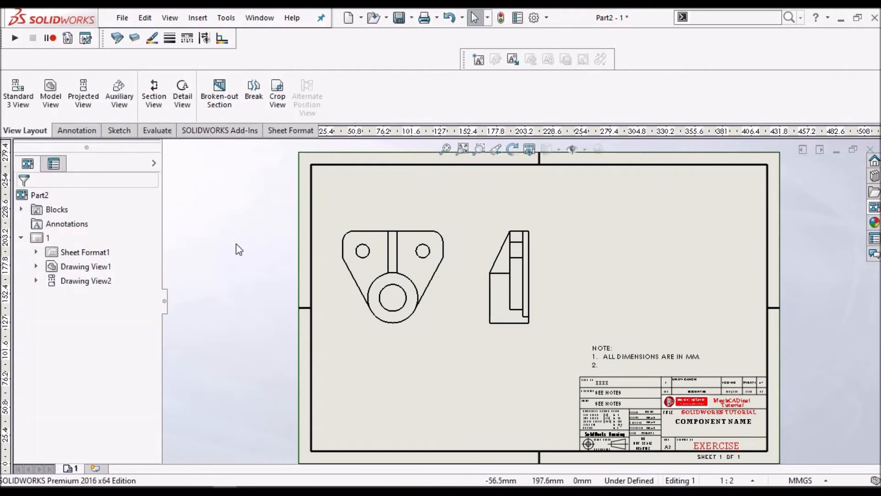
# Insert a pictorial model view of Part2 in the sheet's upper right area with a custom scale of 1:1
pyautogui.scroll(3, 553, 250)
pyautogui.scroll(-1, 554, 229)
pyautogui.click(50, 94)
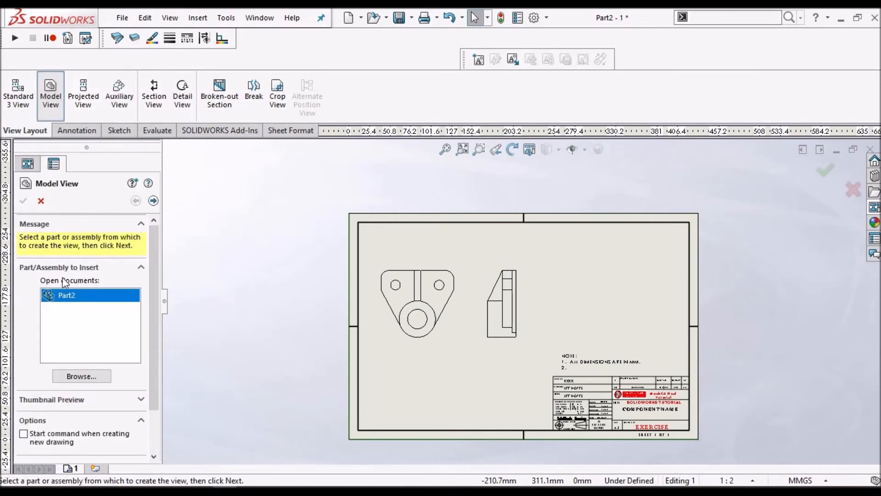
pyautogui.click(644, 266)
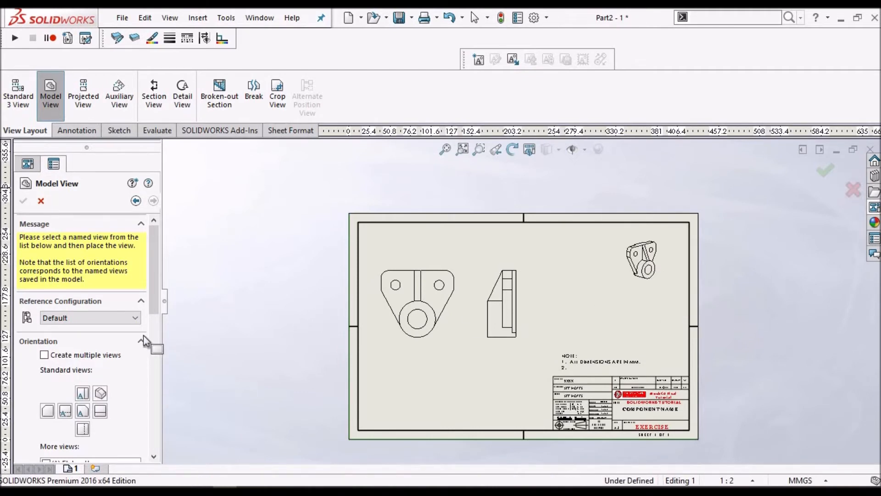
pyautogui.moveTo(152, 305)
pyautogui.mouseDown()
pyautogui.moveTo(155, 371)
pyautogui.moveTo(160, 354)
pyautogui.moveTo(168, 397)
pyautogui.mouseUp()
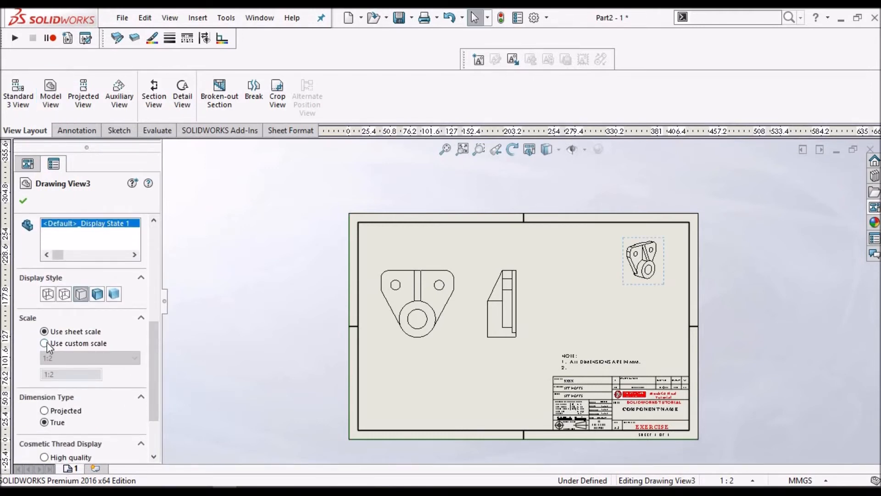
pyautogui.click(74, 343)
pyautogui.click(97, 357)
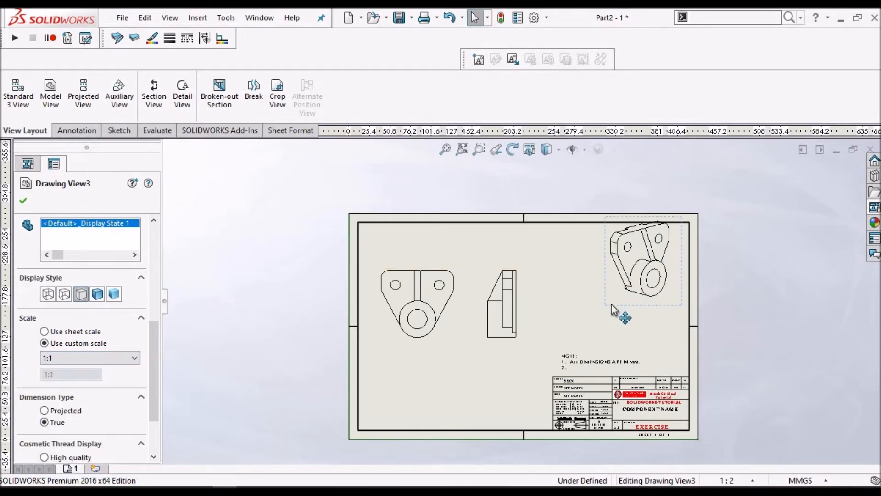
# Move the pictorial view down and left inside the sheet border and set its display style to Shaded With Edges
pyautogui.moveTo(602, 330); pyautogui.dragTo(582, 350)
pyautogui.click(97, 294)
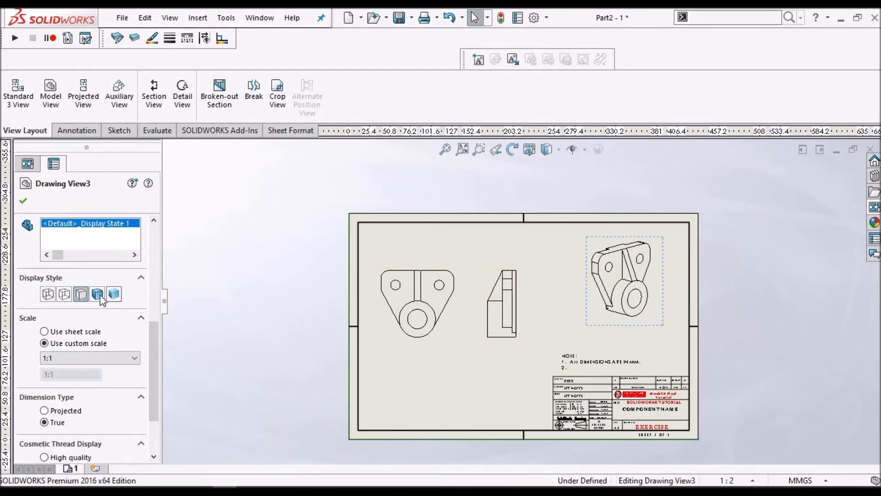
pyautogui.click(23, 201)
pyautogui.scroll(-2, 552, 282)
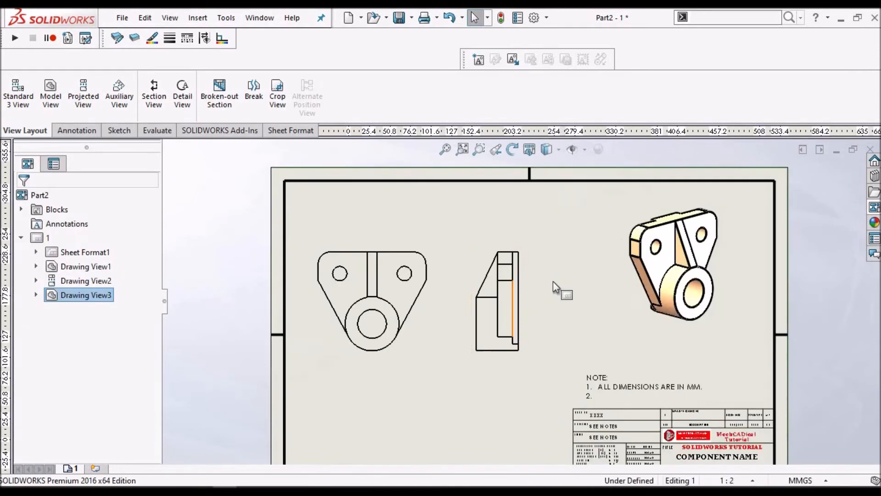
pyautogui.click(553, 282)
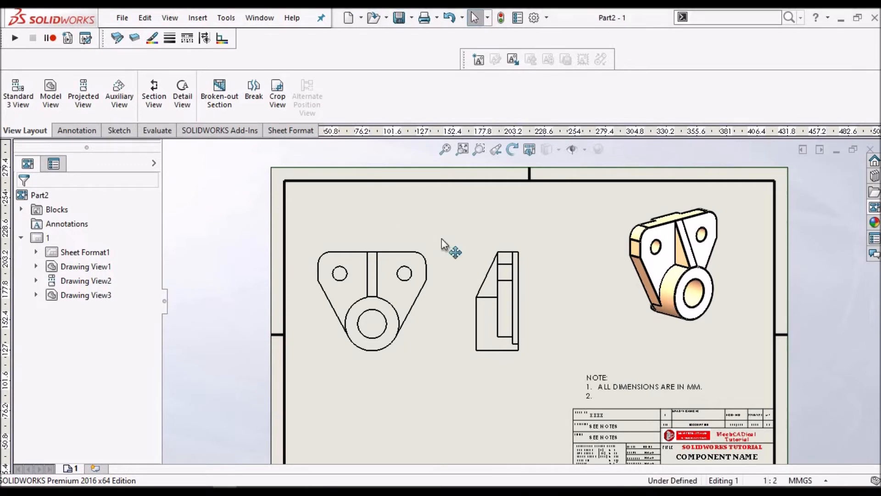
# Add center marks to the large bore and both small plate holes in the main view
pyautogui.press('z')
pyautogui.click(78, 130)
pyautogui.click(507, 83)
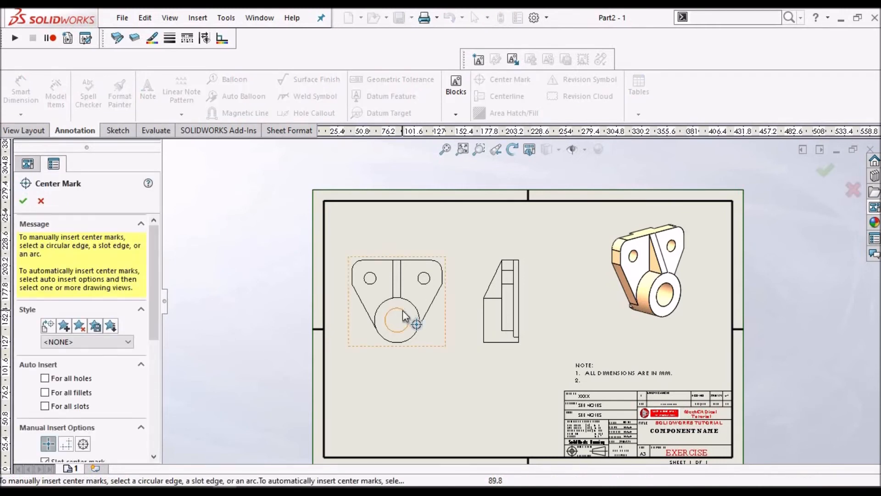
pyautogui.click(423, 291)
pyautogui.click(416, 285)
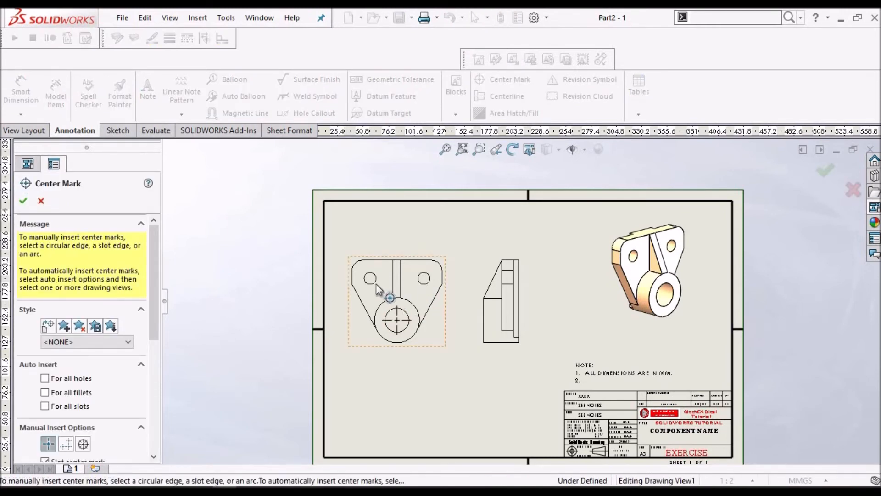
pyautogui.click(371, 284)
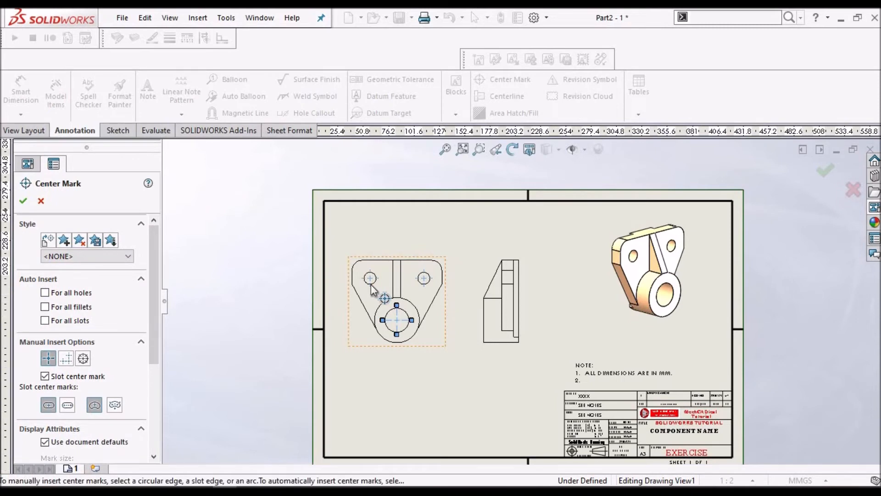
pyautogui.click(26, 201)
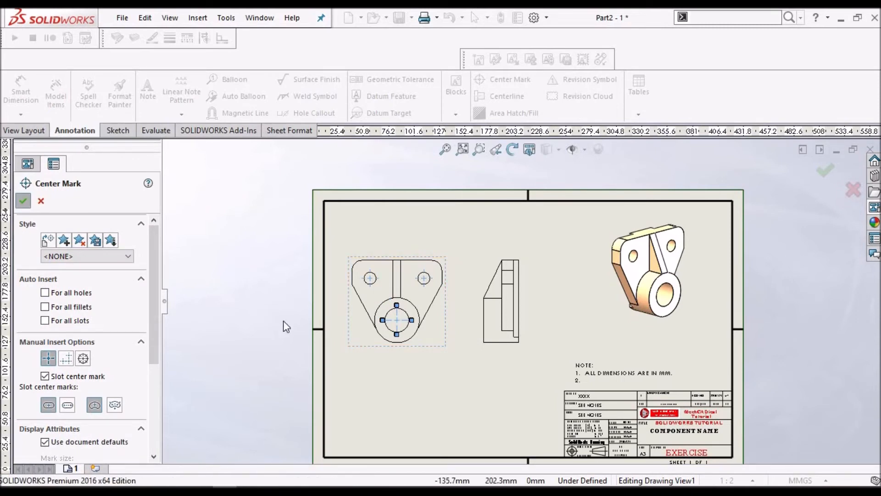
# Set the main view's display style to Hidden Lines Visible
pyautogui.click(437, 332)
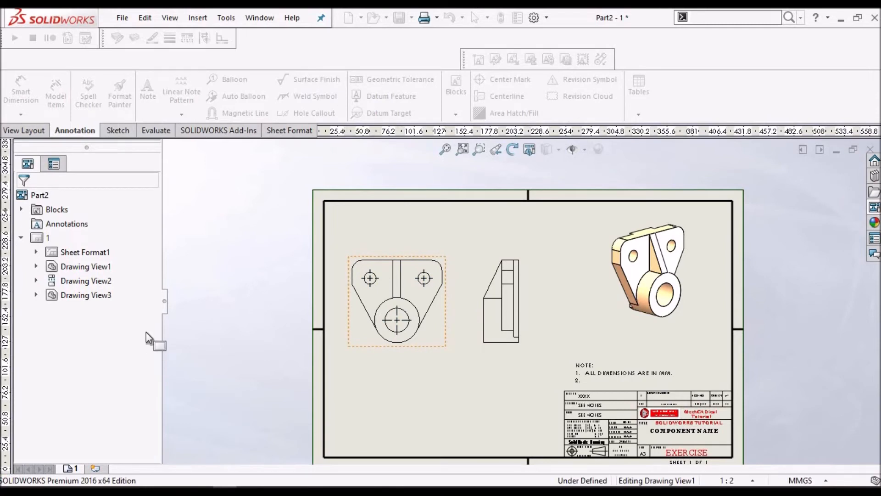
pyautogui.scroll(-5, 146, 384)
pyautogui.scroll(-1, 149, 390)
pyautogui.click(64, 368)
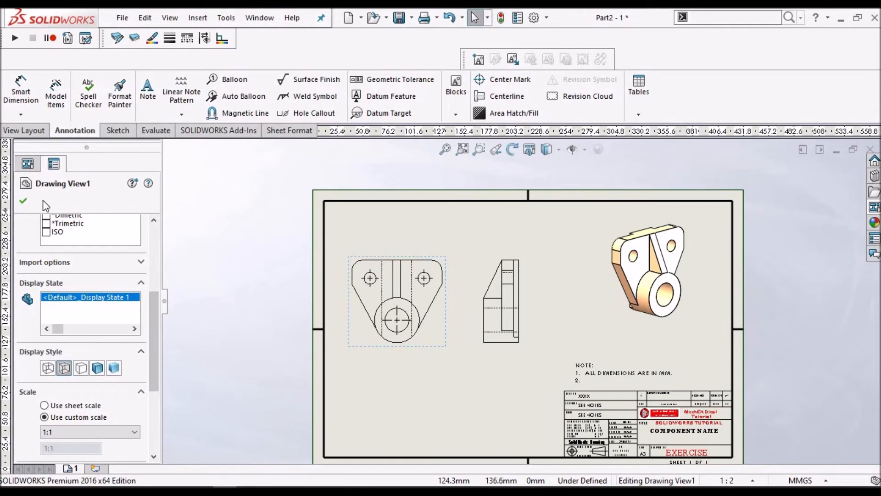
pyautogui.click(23, 201)
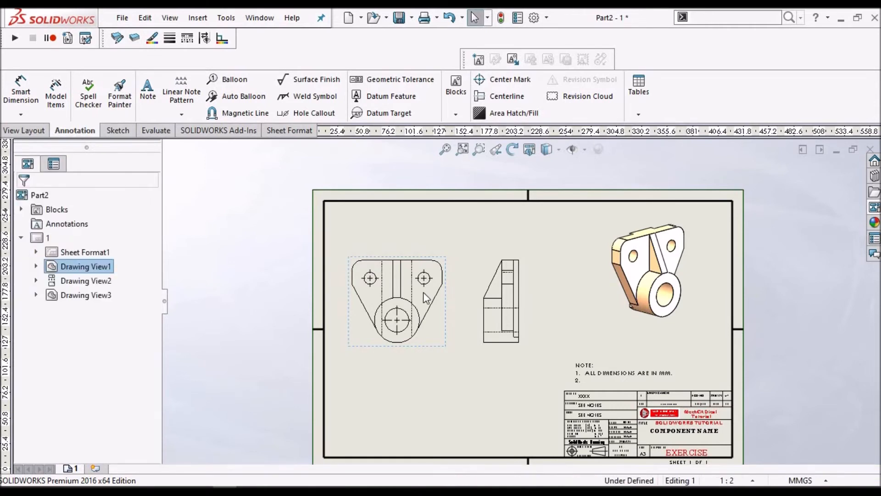
pyautogui.scroll(-3, 423, 292)
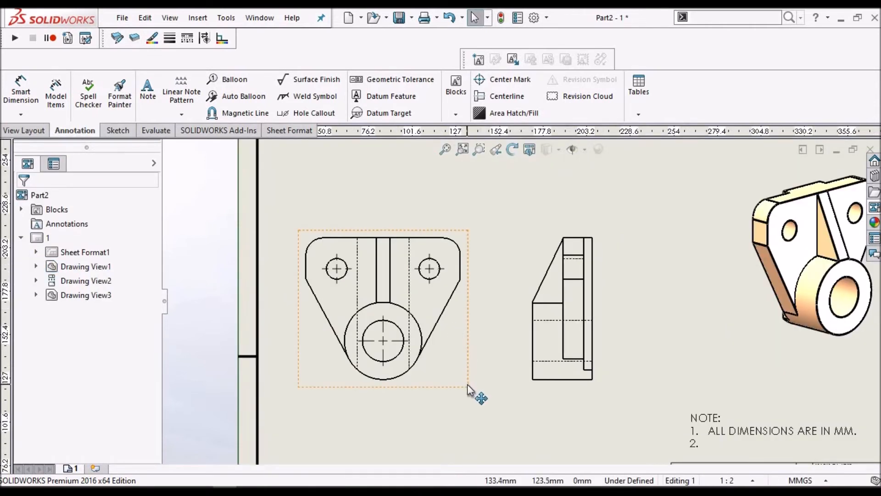
# Move the main view down and right on the sheet and place a projected view above it
pyautogui.moveTo(488, 409)
pyautogui.mouseDown()
pyautogui.moveTo(509, 434)
pyautogui.moveTo(492, 428)
pyautogui.moveTo(511, 438)
pyautogui.mouseUp()
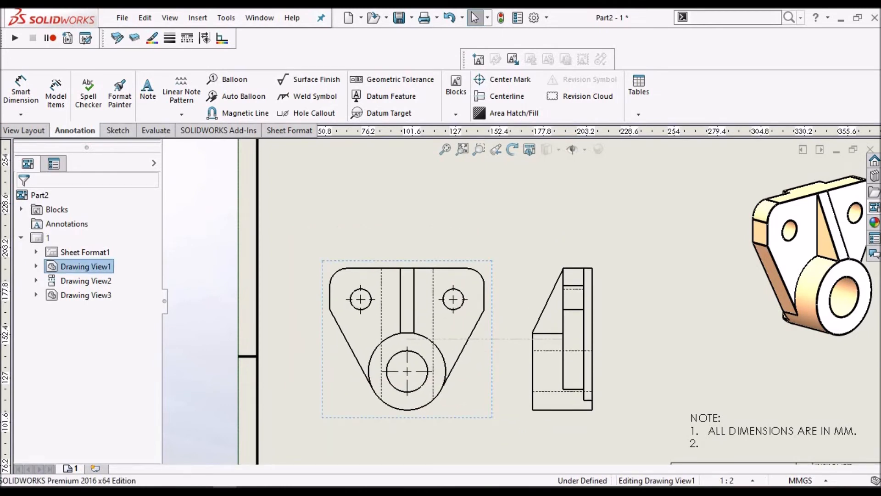
pyautogui.click(32, 131)
pyautogui.click(89, 102)
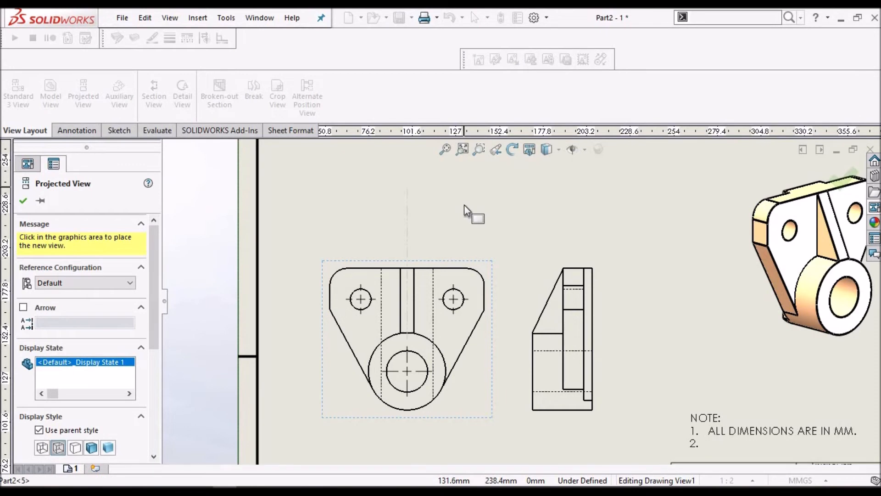
pyautogui.scroll(2, 464, 204)
pyautogui.click(472, 248)
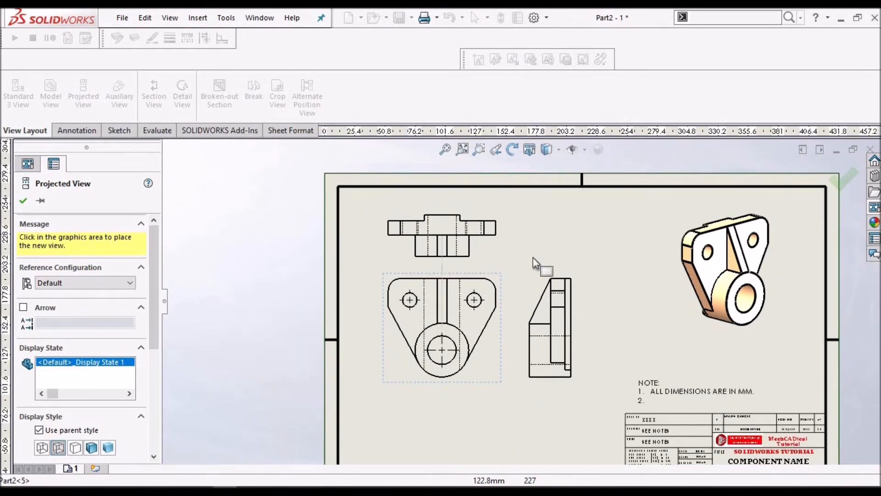
pyautogui.click(23, 202)
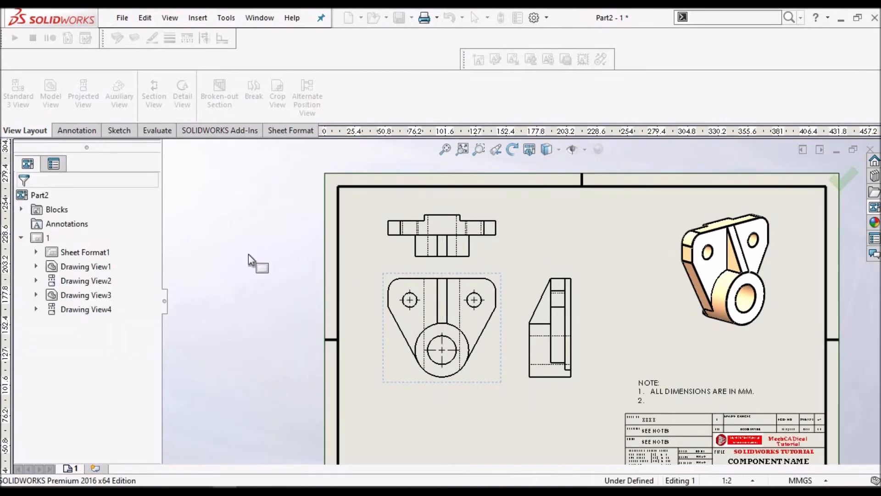
# Dimension the vertical distance from the plate's upper edge to the left small hole in the main view, placed left of the plate
pyautogui.scroll(-1, 545, 346)
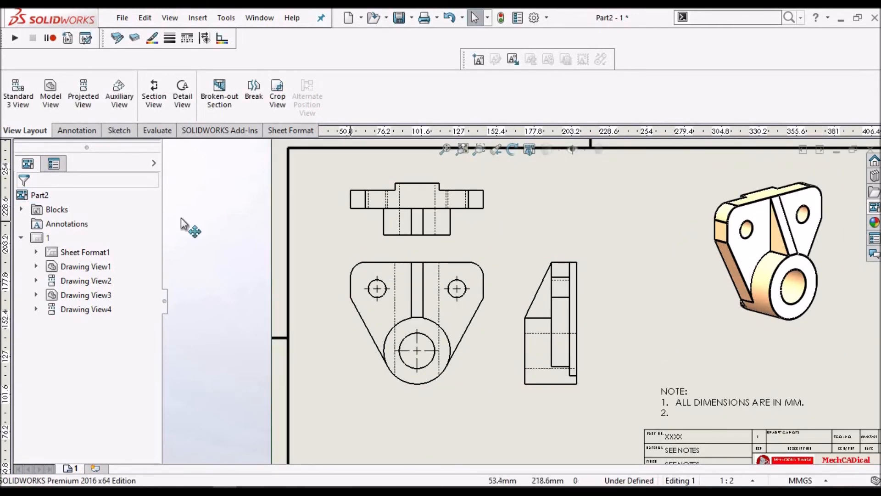
pyautogui.click(94, 130)
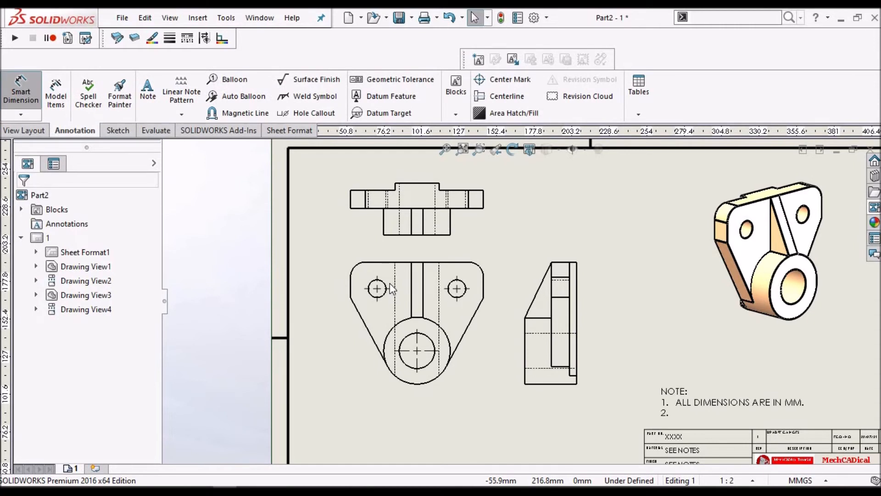
pyautogui.scroll(-1, 355, 279)
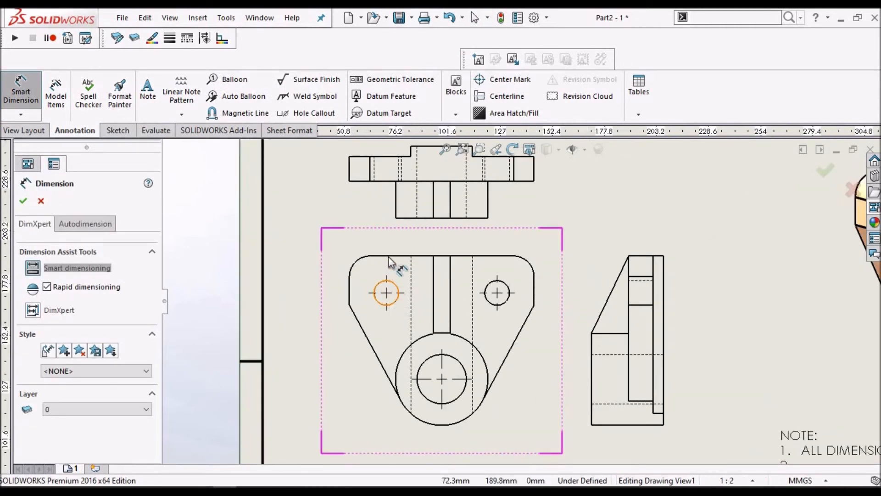
pyautogui.click(389, 256)
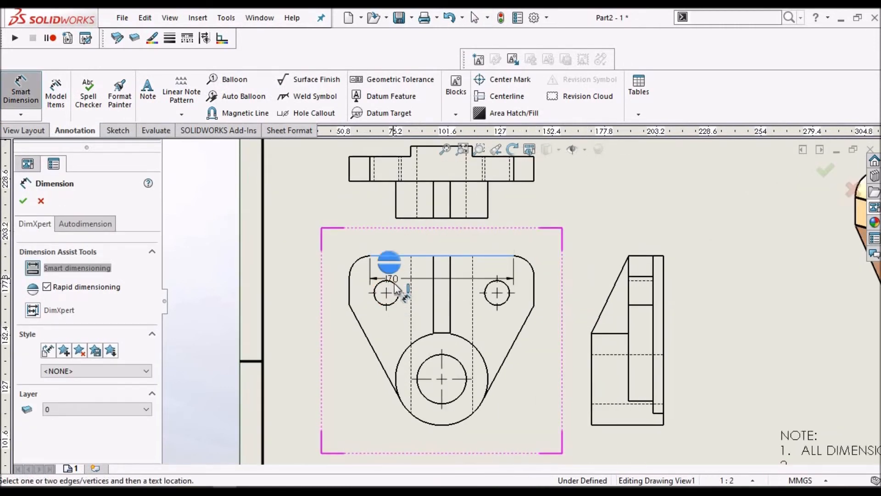
pyautogui.click(358, 279)
pyautogui.click(320, 274)
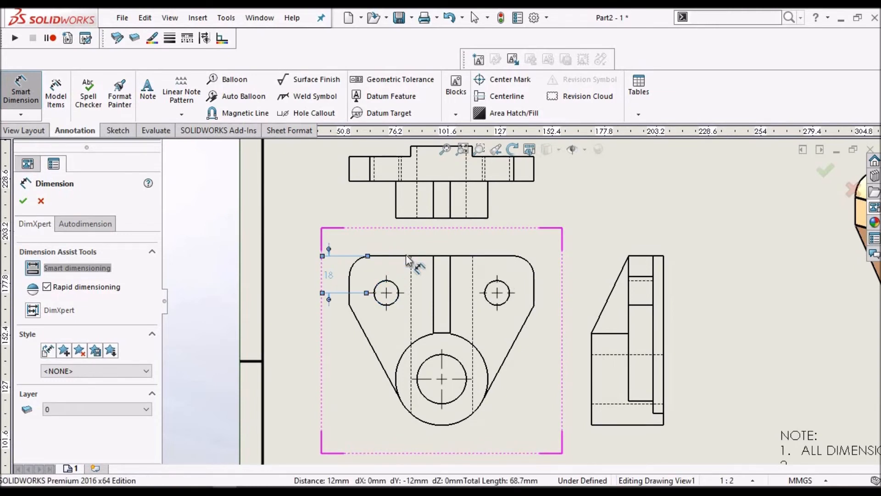
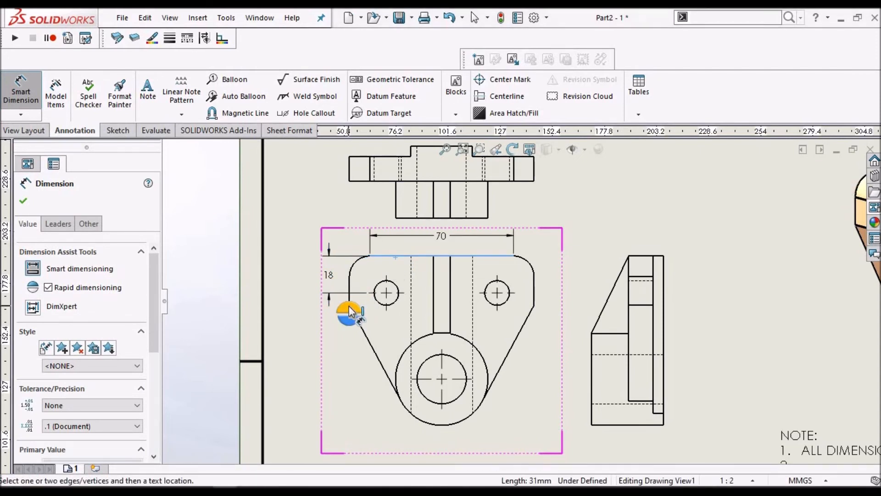
# Dimension the height from the plate's upper edge to the lower end of its left vertical edge, placed outside the hole dimension
pyautogui.scroll(-5, 350, 312)
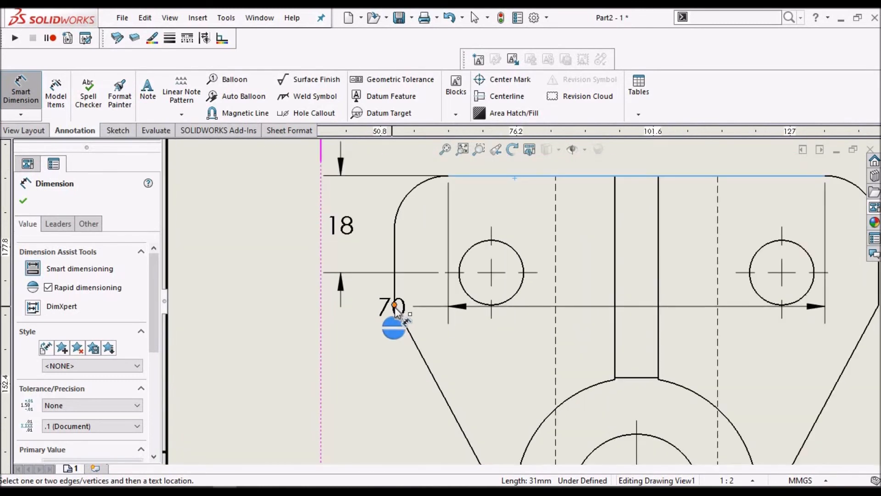
pyautogui.scroll(-2, 396, 308)
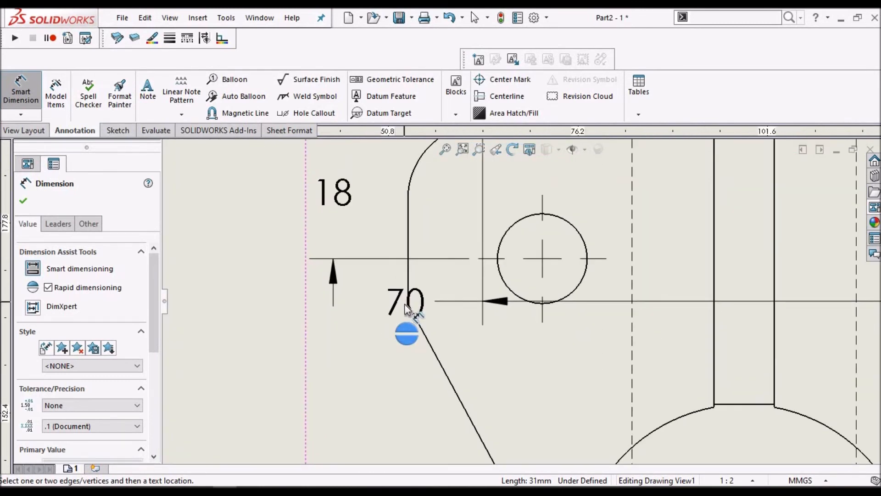
pyautogui.click(408, 303)
pyautogui.scroll(1, 291, 277)
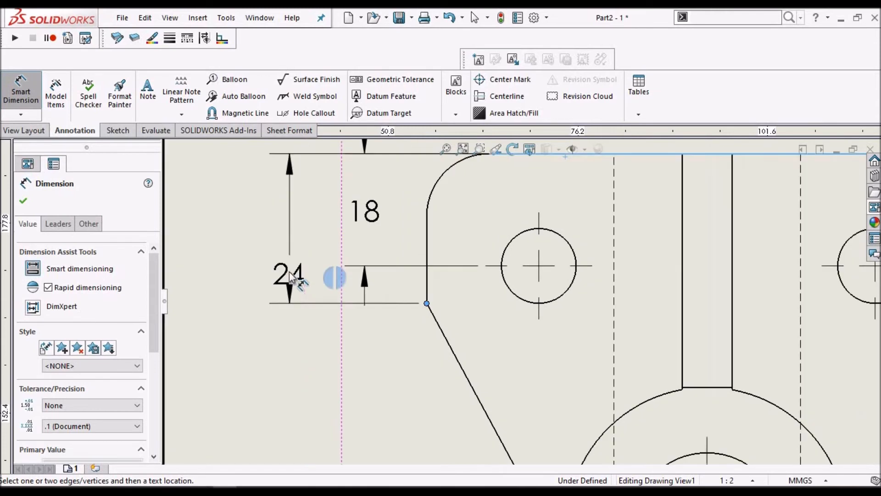
pyautogui.scroll(2, 290, 275)
pyautogui.click(361, 253)
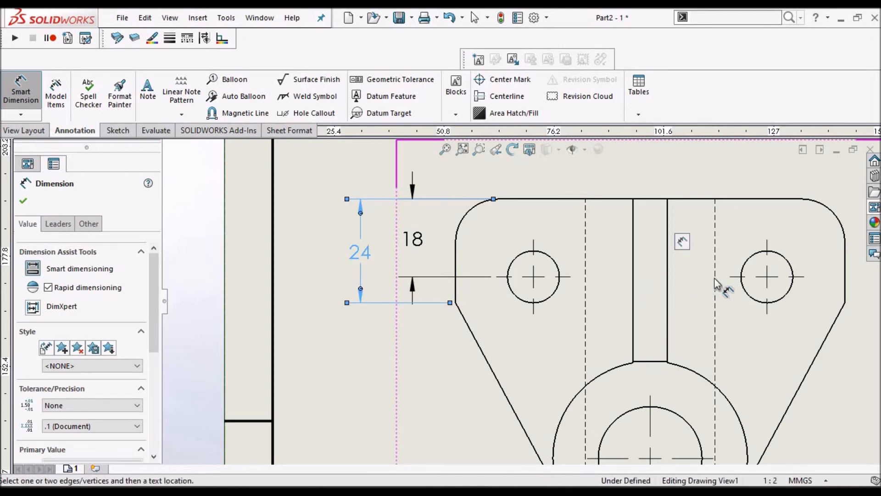
# Dimension the horizontal distance of each small hole from its nearest vertical plate edge, placing both dimensions above the main view
pyautogui.scroll(3, 716, 284)
pyautogui.scroll(-2, 665, 286)
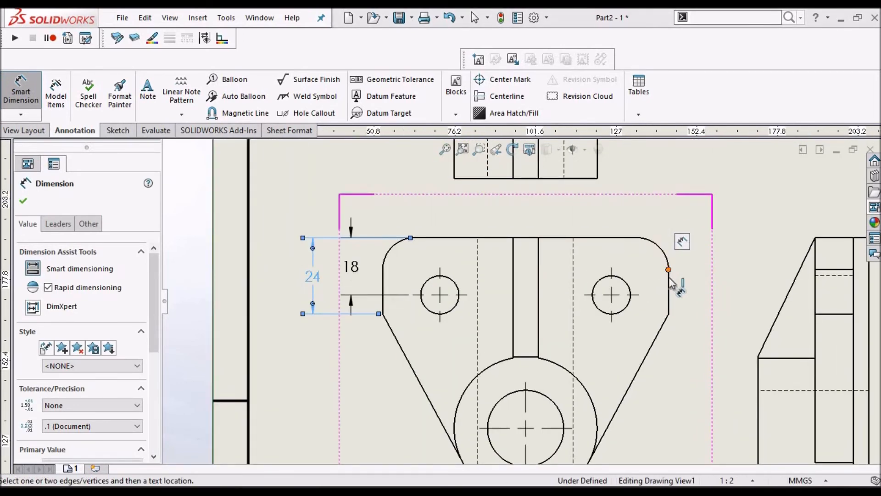
pyautogui.click(669, 287)
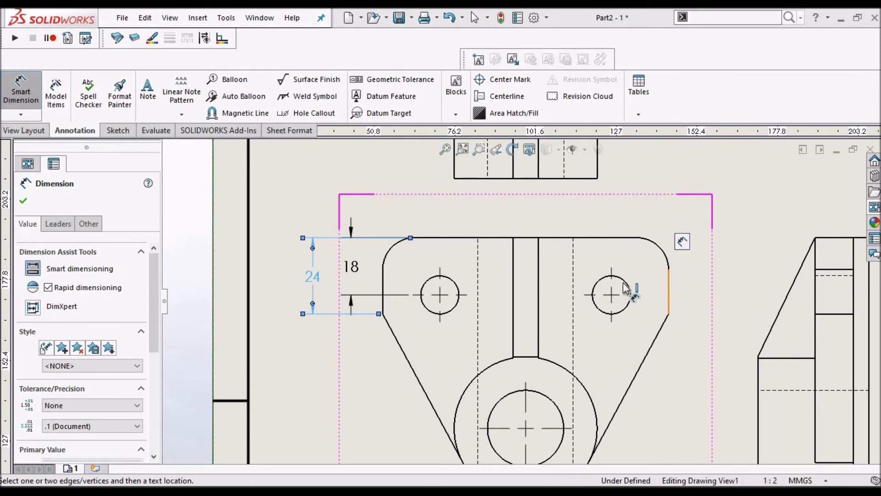
pyautogui.click(624, 286)
pyautogui.click(638, 211)
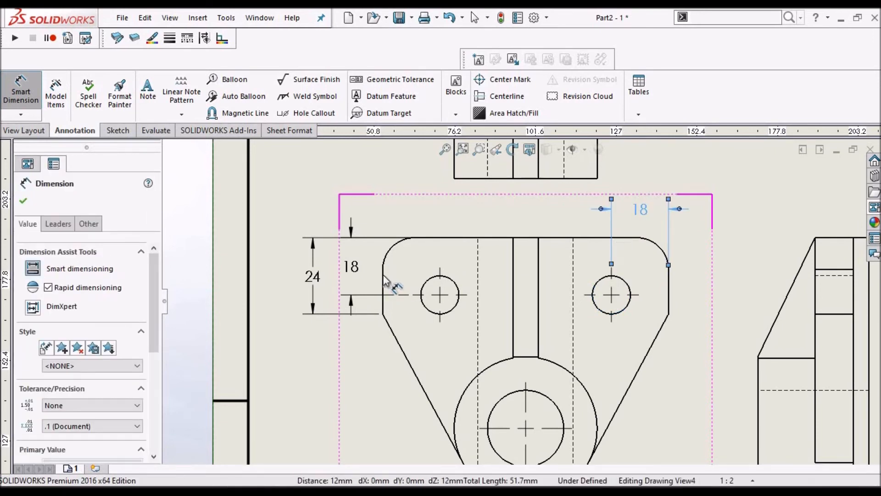
pyautogui.click(384, 281)
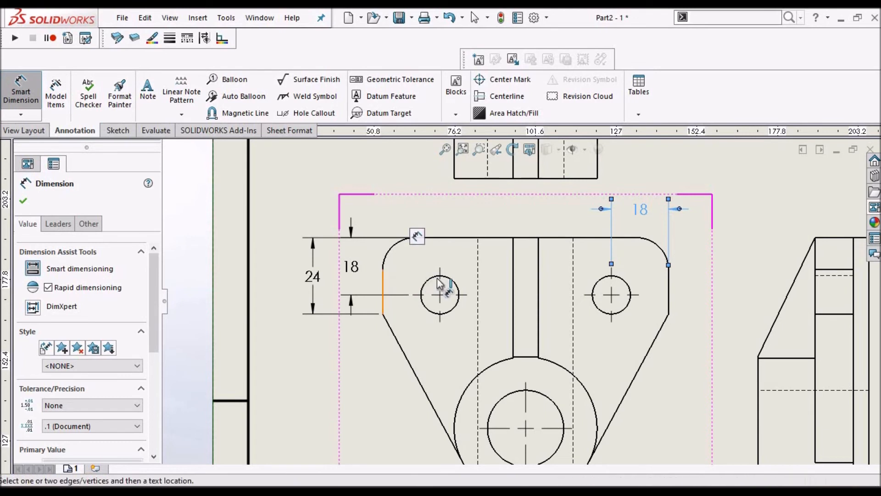
pyautogui.click(452, 282)
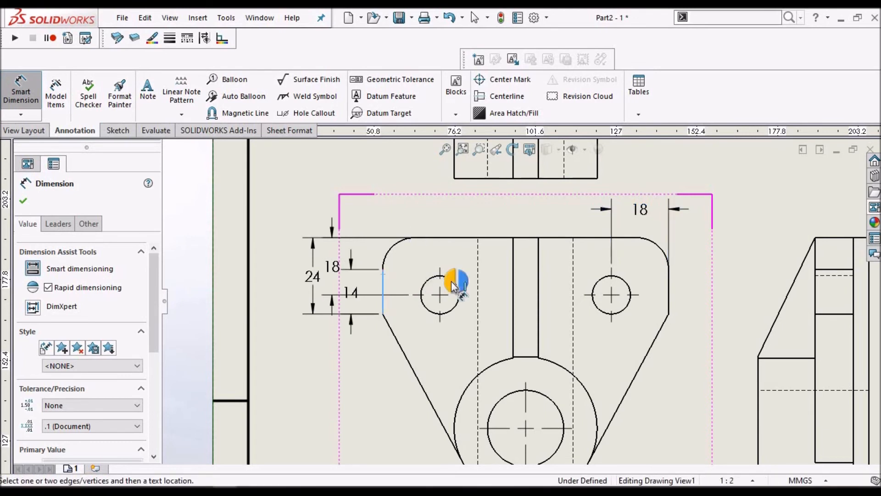
pyautogui.click(422, 215)
pyautogui.press('Escape')
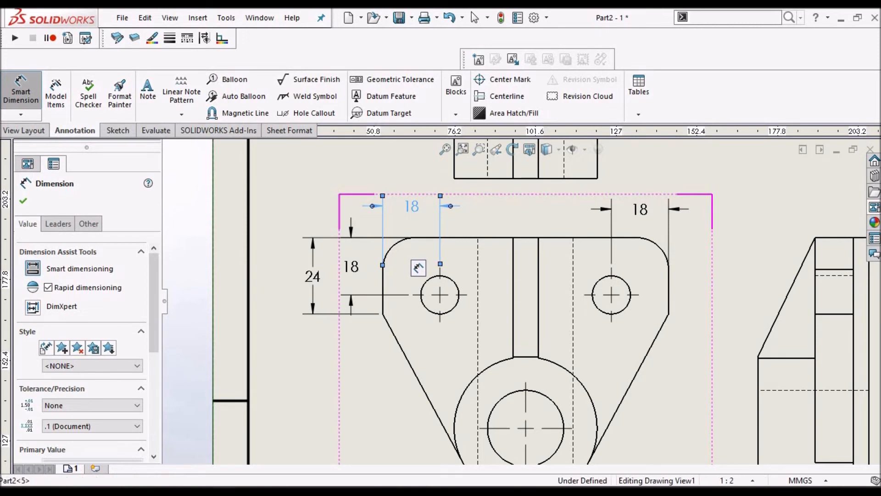
# Add the prefix 2X to the small hole's vertical location dimension in the main view
pyautogui.click(354, 270)
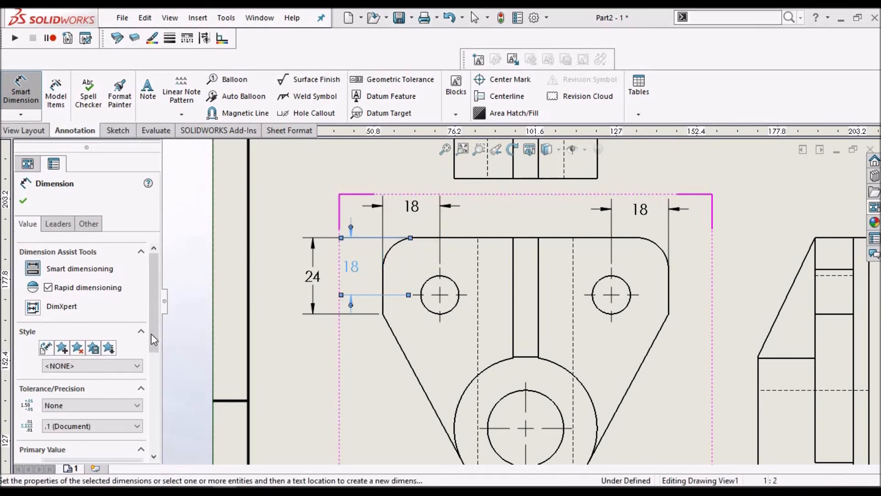
pyautogui.scroll(-5, 154, 345)
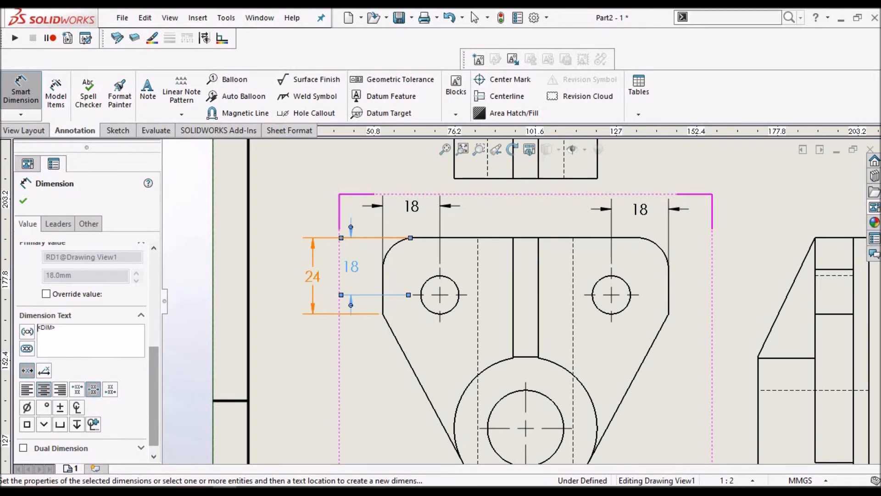
pyautogui.write('2X')
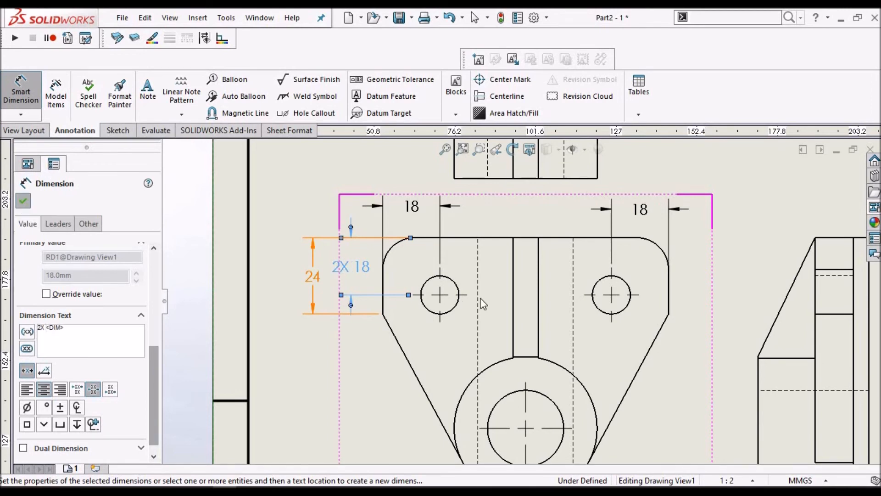
pyautogui.click(482, 303)
# Dimension the radius of the plate's upper right corner in the main view and prefix its text with 2X
pyautogui.scroll(3, 481, 298)
pyautogui.scroll(1, 589, 319)
pyautogui.scroll(-2, 590, 317)
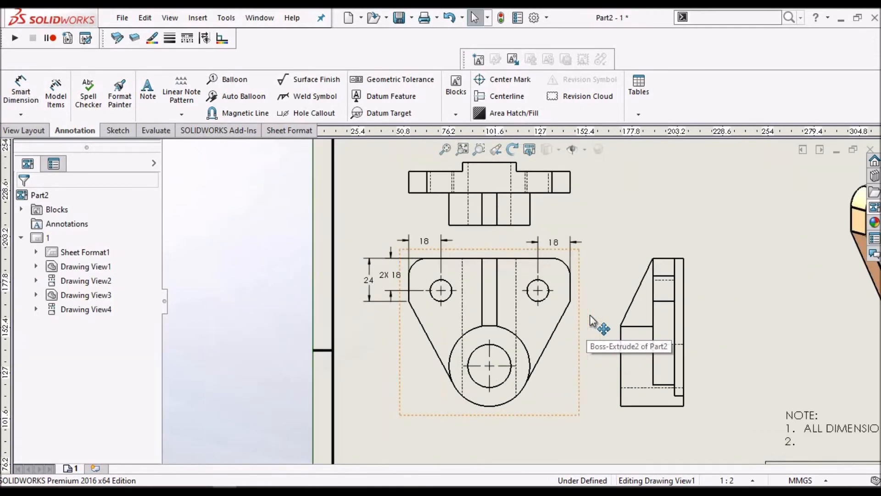
pyautogui.click(23, 92)
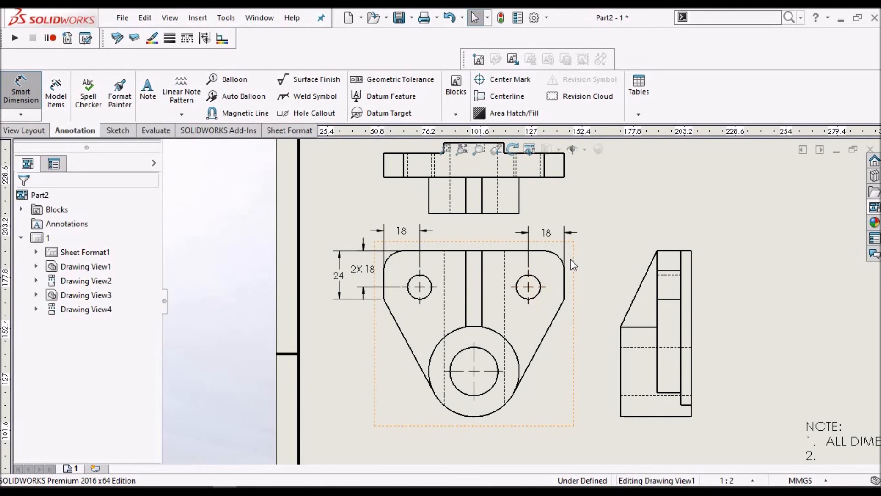
pyautogui.scroll(-2, 571, 260)
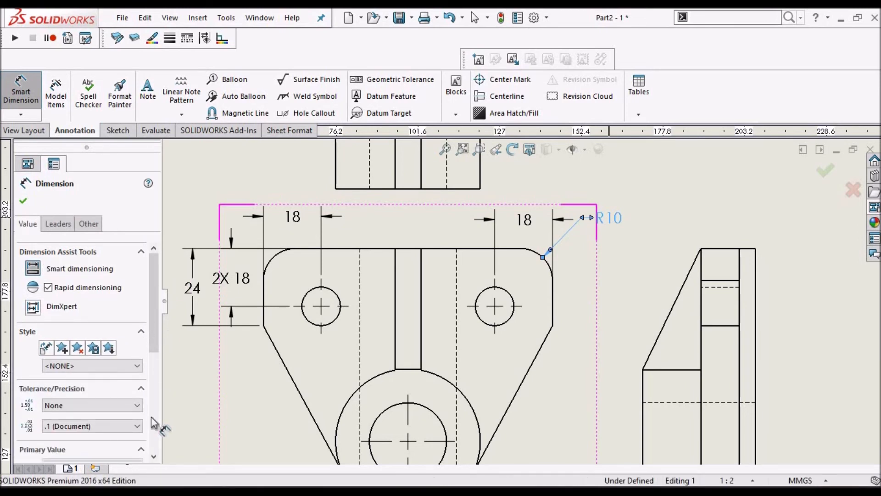
pyautogui.scroll(-5, 39, 359)
pyautogui.click(38, 327)
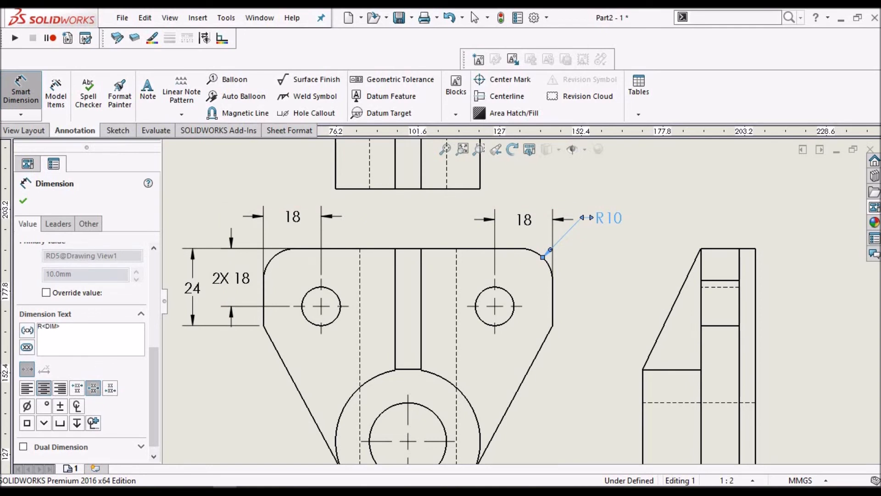
pyautogui.write('2X')
pyautogui.click(453, 294)
pyautogui.scroll(5, 453, 294)
pyautogui.press('Escape')
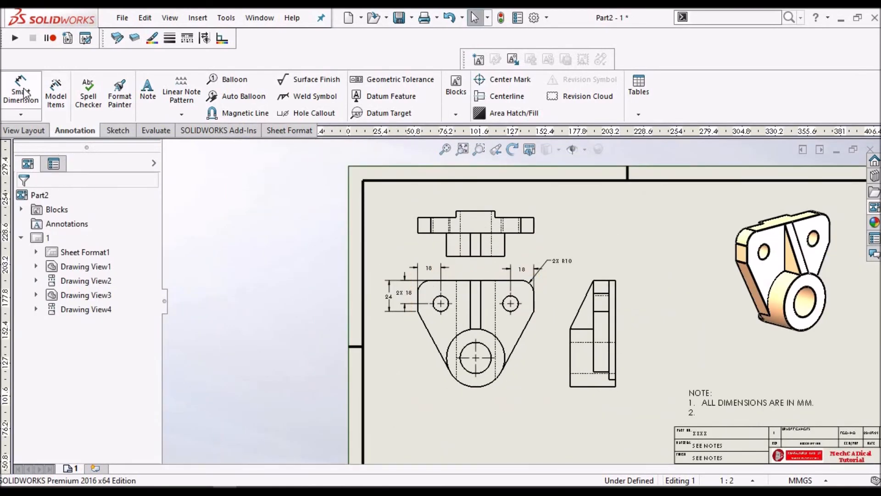
# Dimension the diameter of the large bore, placing the text below and left of the boss
pyautogui.click(23, 92)
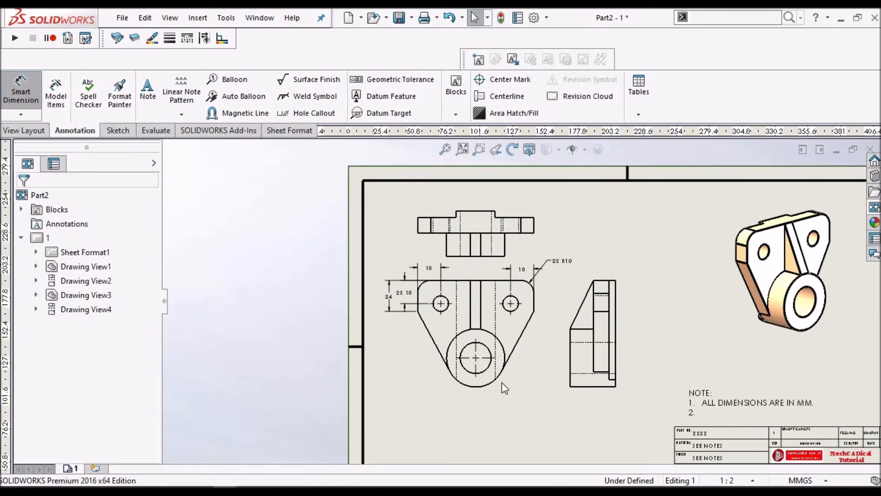
pyautogui.scroll(-3, 469, 388)
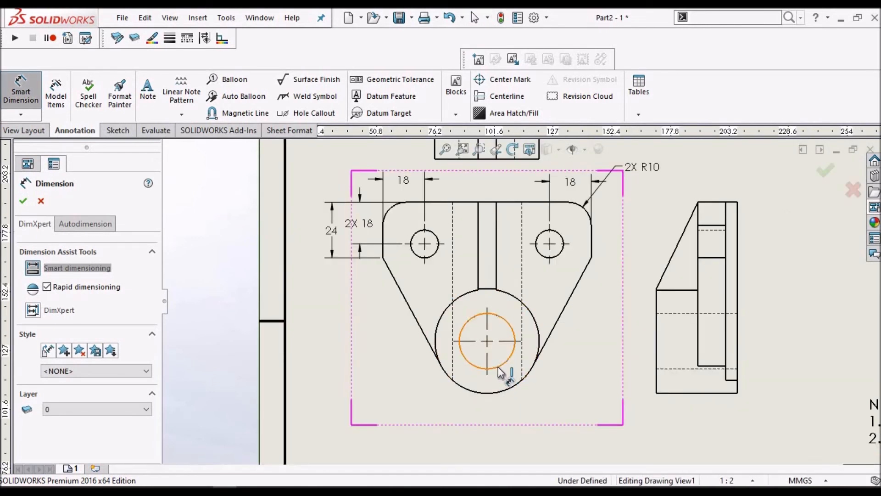
pyautogui.click(410, 404)
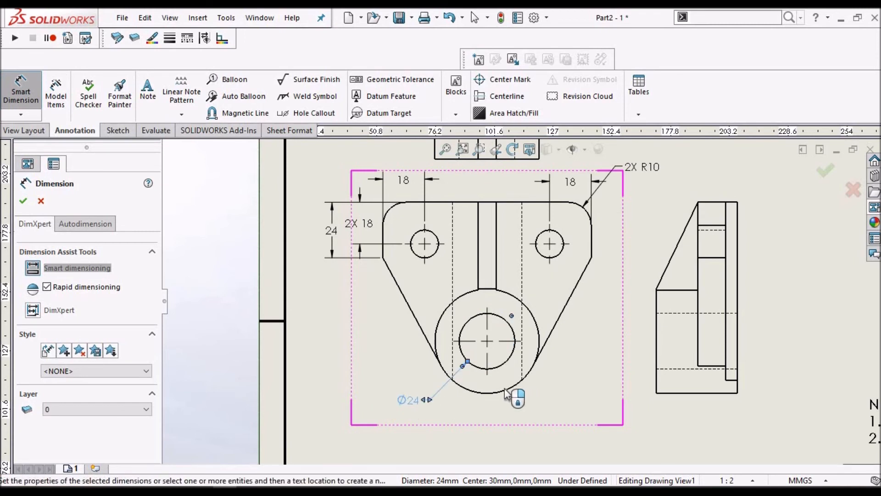
# Dimension the boss's outer arc below and right of the boss and display it as a diameter
pyautogui.click(540, 410)
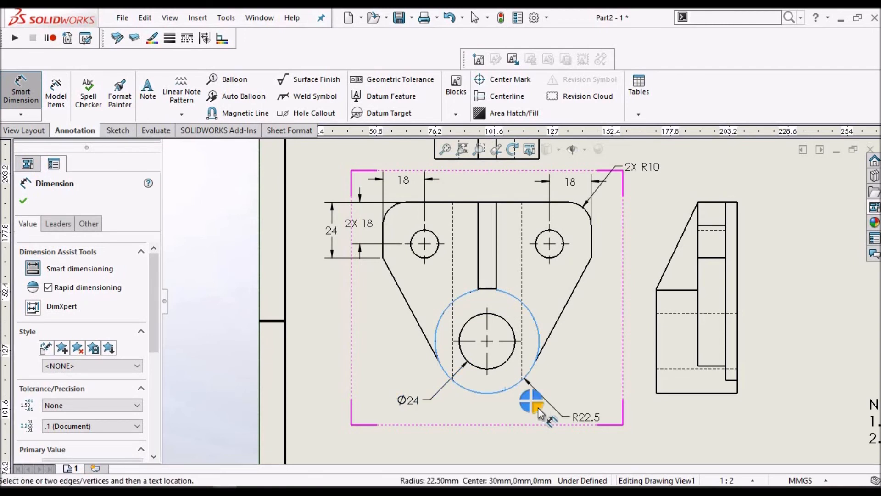
pyautogui.click(583, 420)
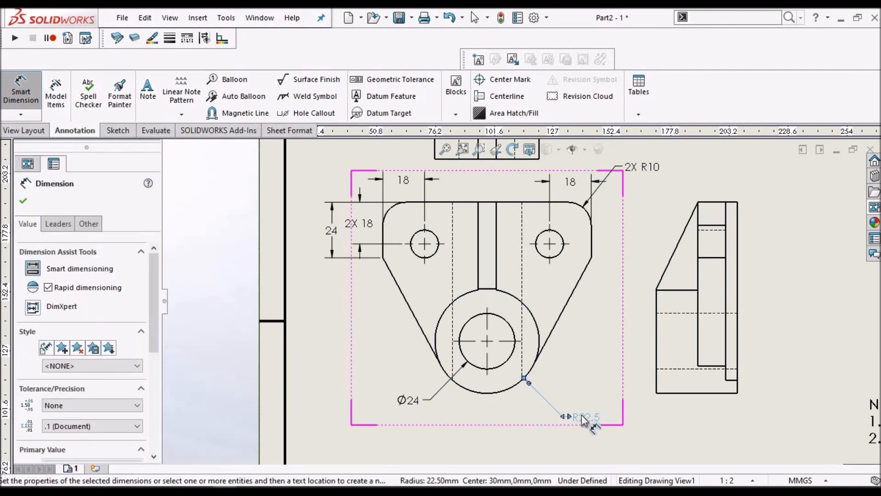
pyautogui.rightClick(582, 414)
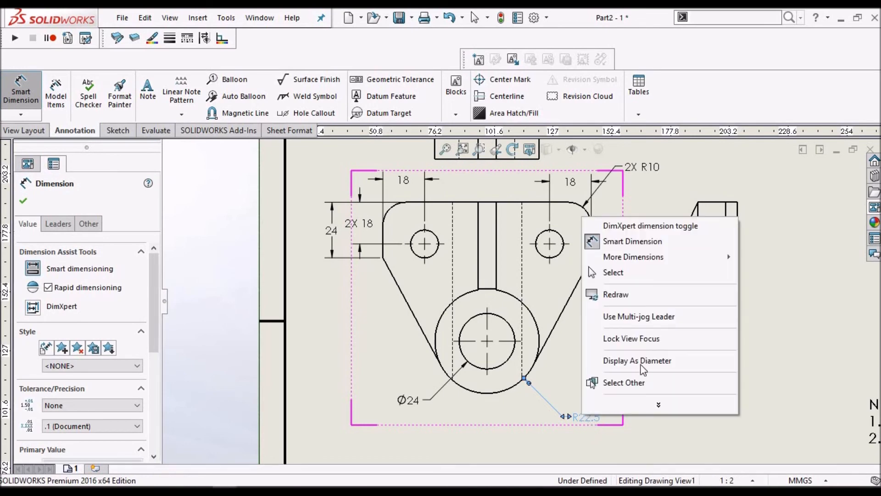
pyautogui.click(655, 360)
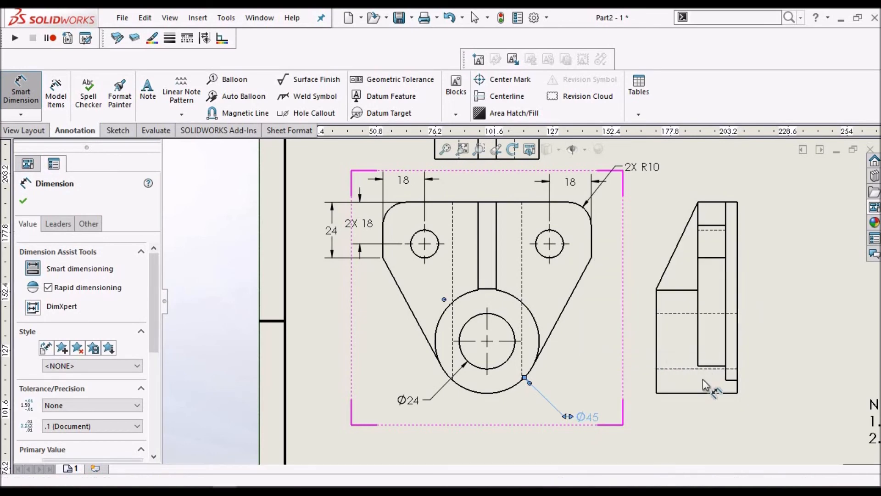
# Flip the arrows of the boss's outer diameter dimension in the main view to the inside
pyautogui.scroll(2, 617, 349)
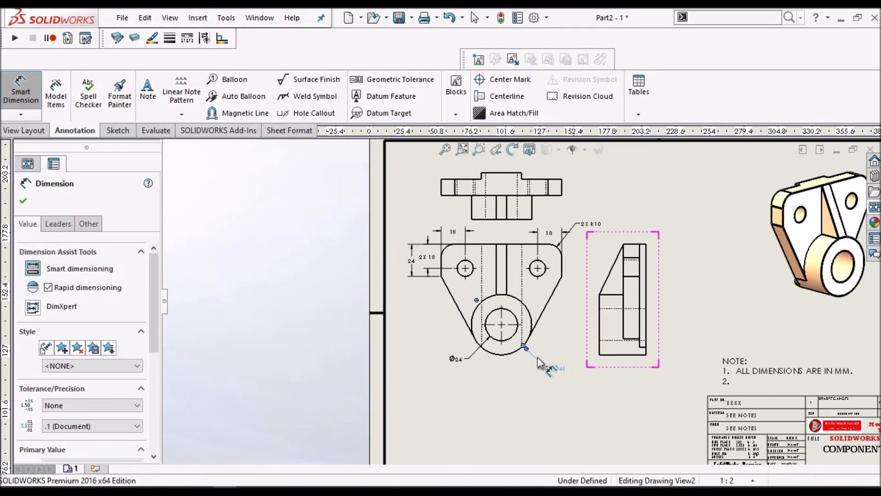
pyautogui.scroll(-2, 523, 351)
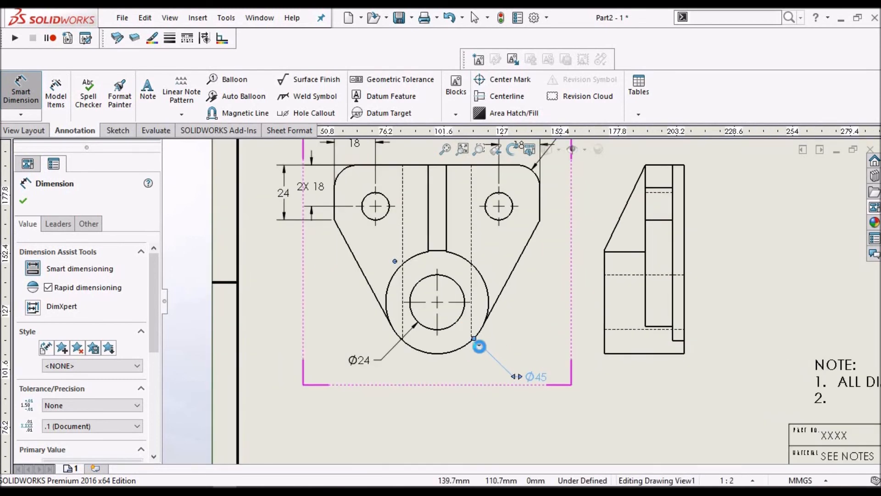
pyautogui.click(479, 347)
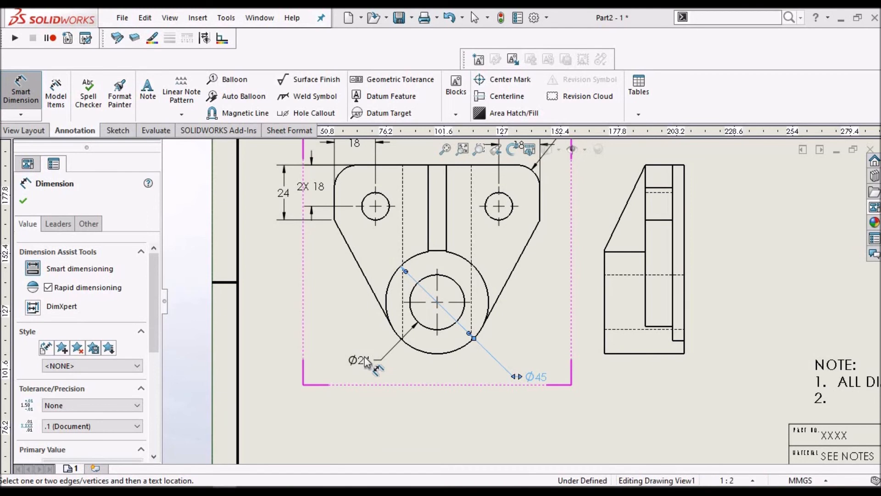
# Flip the arrows of the large bore's diameter dimension in the main view to the inside
pyautogui.click(385, 342)
pyautogui.scroll(1, 416, 324)
pyautogui.click(391, 351)
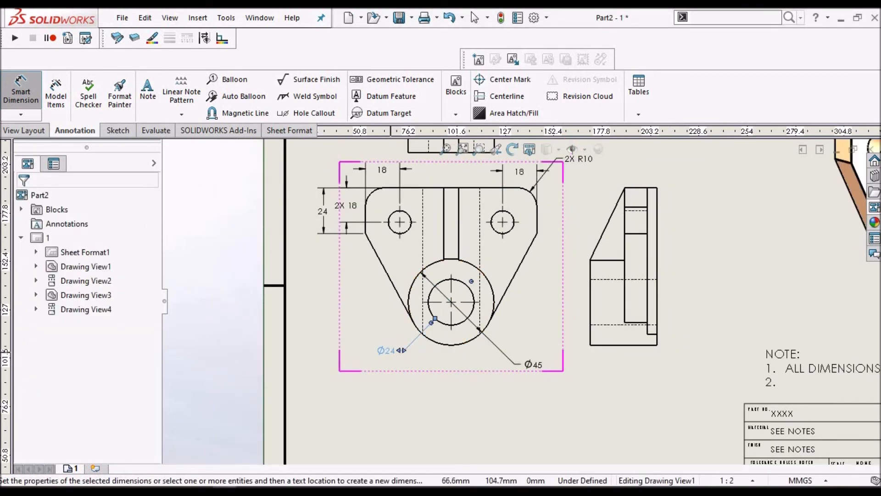
pyautogui.scroll(-2, 433, 319)
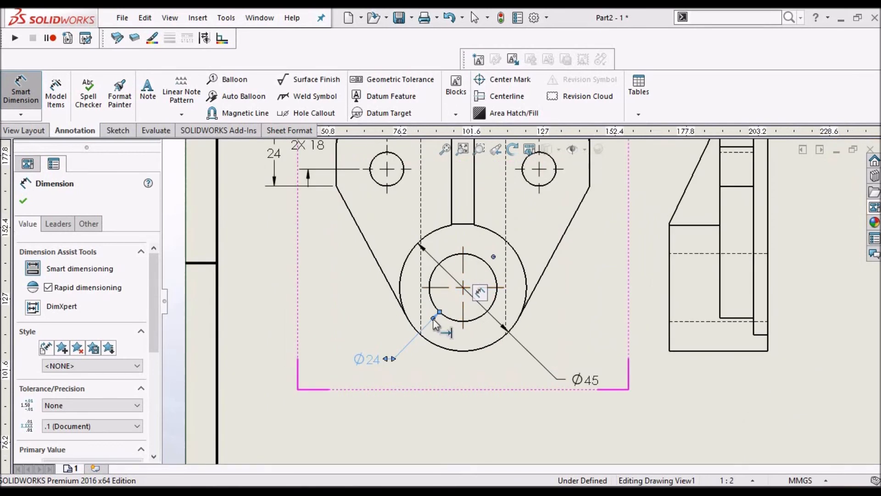
pyautogui.click(433, 319)
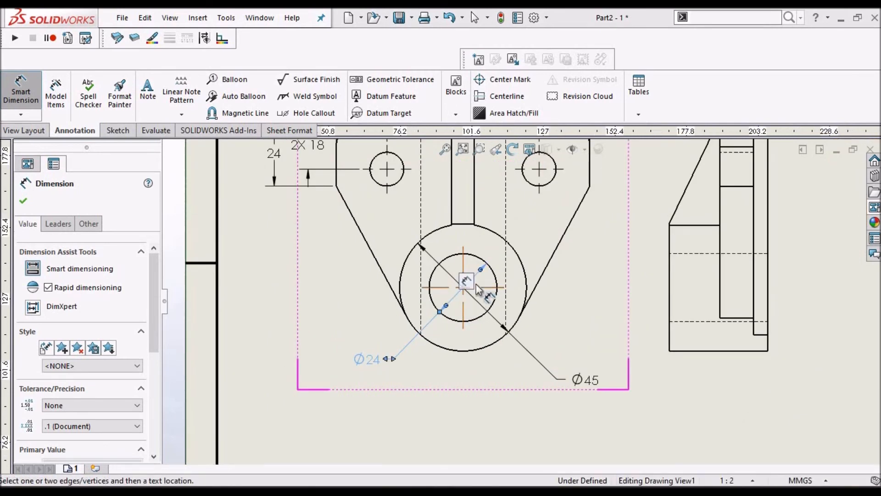
pyautogui.scroll(3, 521, 334)
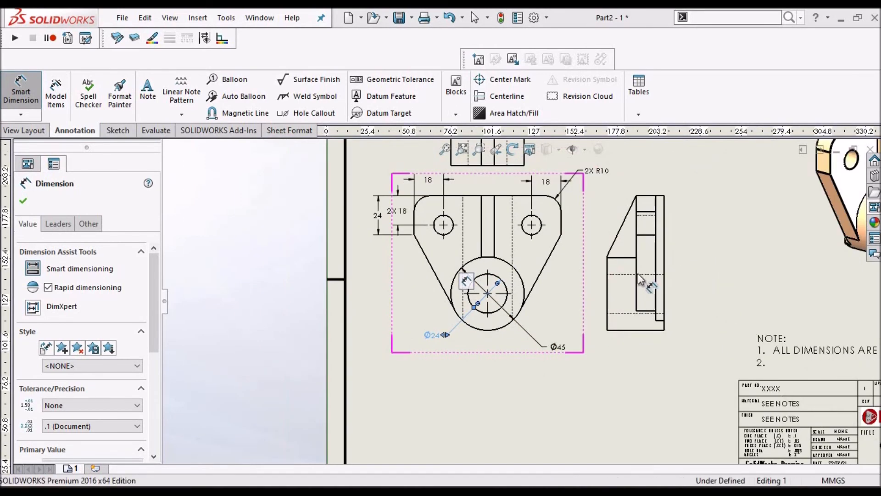
# Dimension the plate's thickness in the top view, placing it left of the plate
pyautogui.press('Escape')
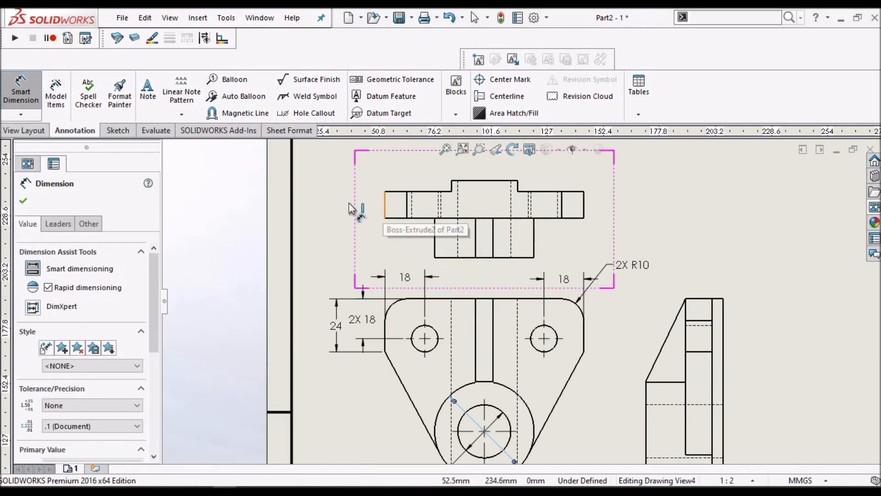
pyautogui.click(351, 203)
pyautogui.press('Escape')
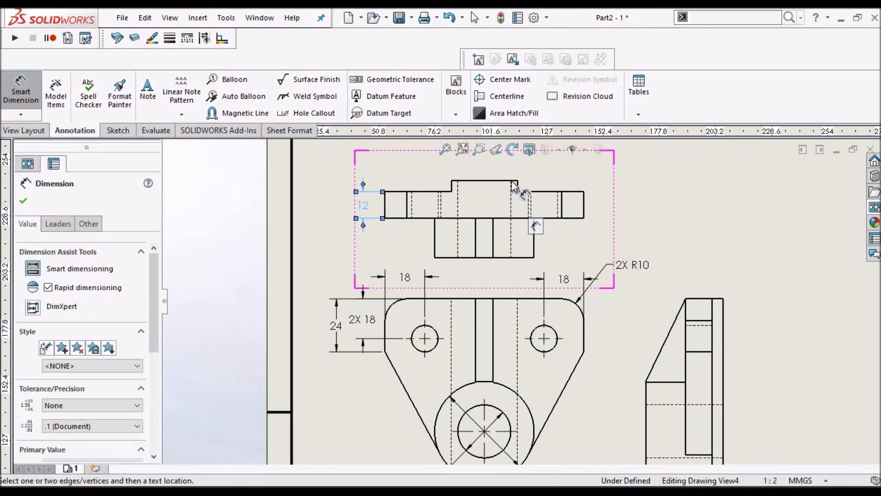
# Dimension the height of the raised rear step above the plate in the top view, with the text right of and below the arrows
pyautogui.scroll(-3, 505, 188)
pyautogui.click(490, 197)
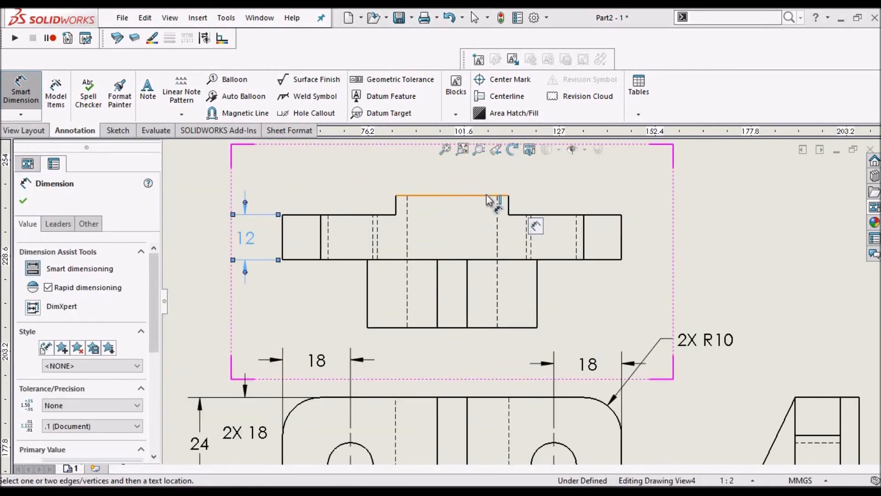
pyautogui.click(564, 219)
pyautogui.click(563, 215)
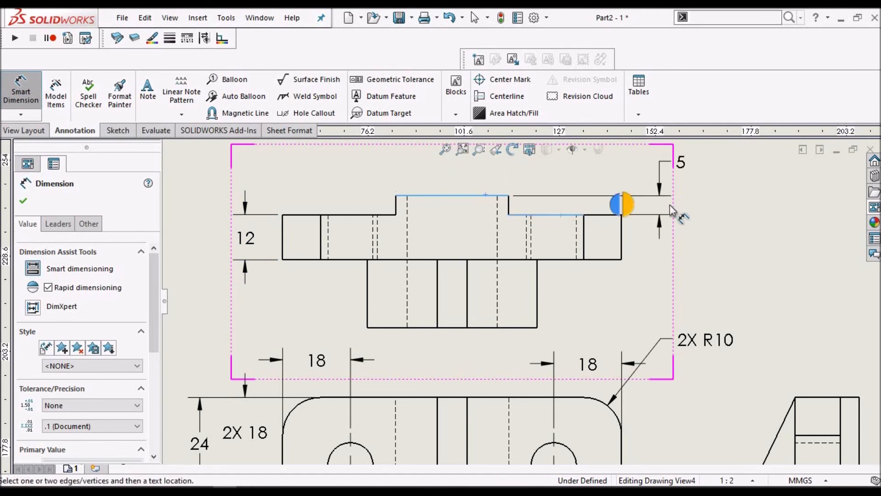
pyautogui.scroll(-2, 648, 177)
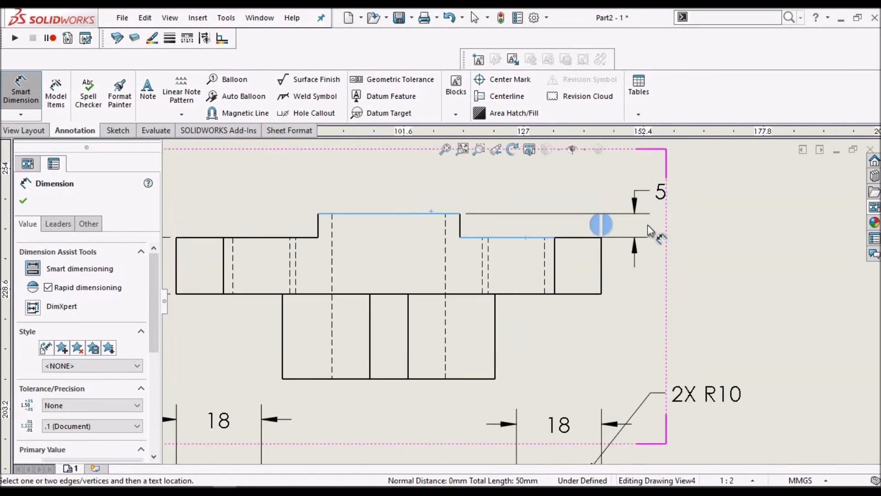
pyautogui.click(643, 271)
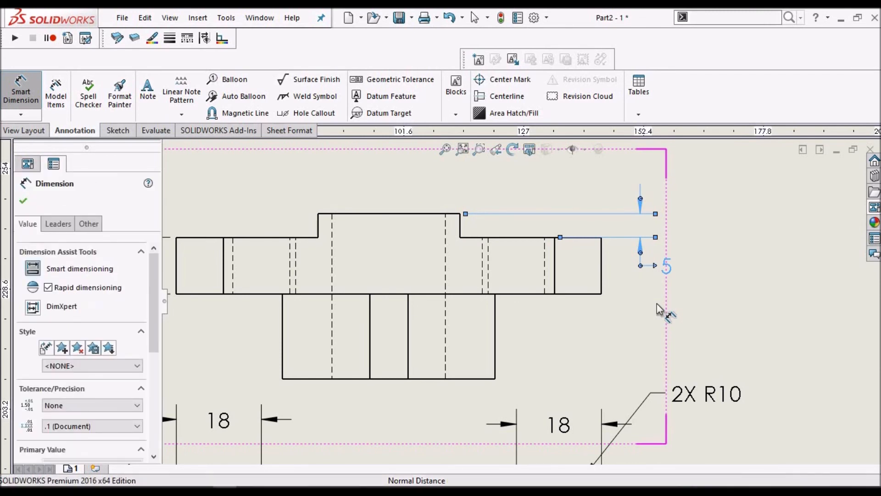
# Dimension the plate's overall width between its outer side edges, placing it above the top view
pyautogui.scroll(3, 572, 297)
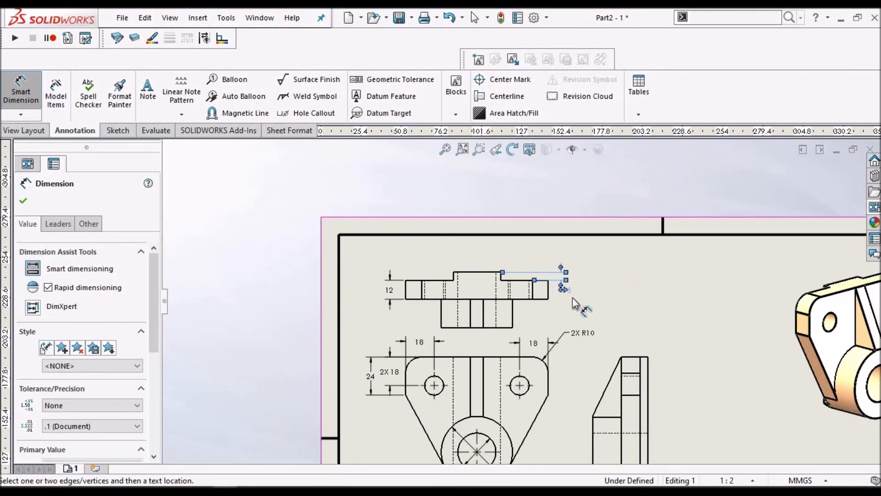
pyautogui.scroll(-1, 560, 294)
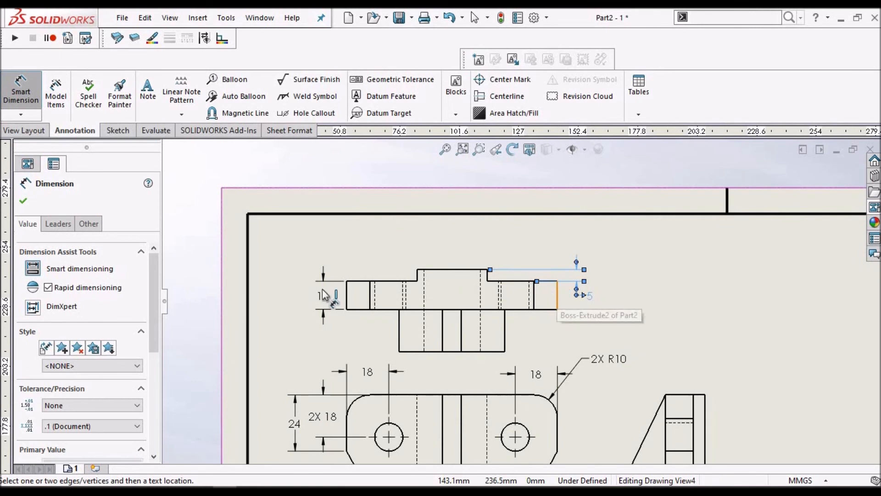
pyautogui.click(344, 292)
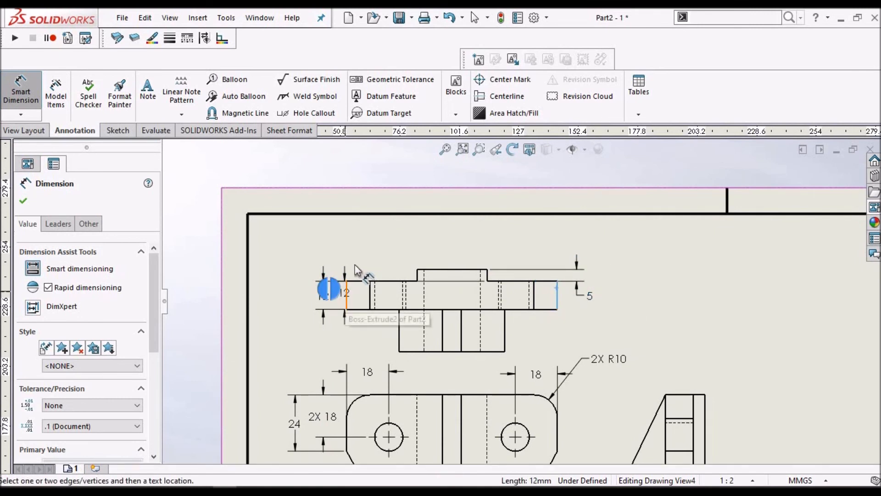
pyautogui.click(348, 292)
pyautogui.click(457, 248)
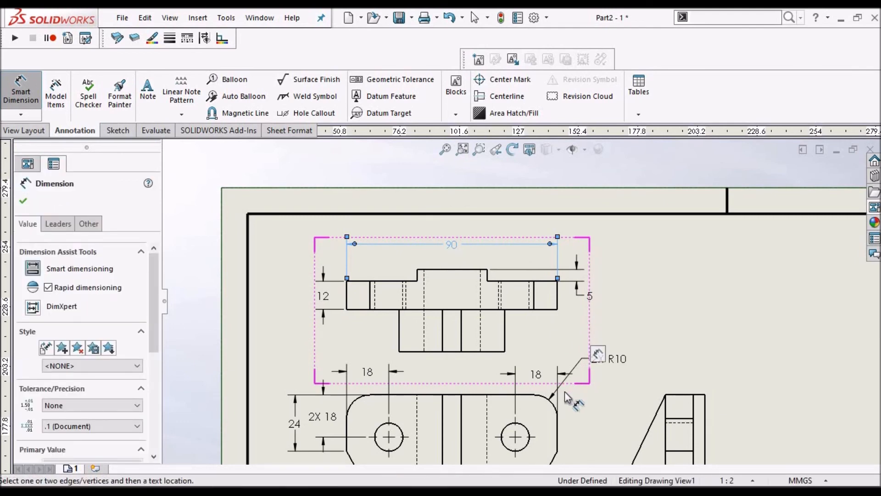
# Dimension the vertical distance from the plate's top edge to the bore's centre, right of the main view
pyautogui.scroll(-5, 568, 398)
pyautogui.scroll(4, 574, 381)
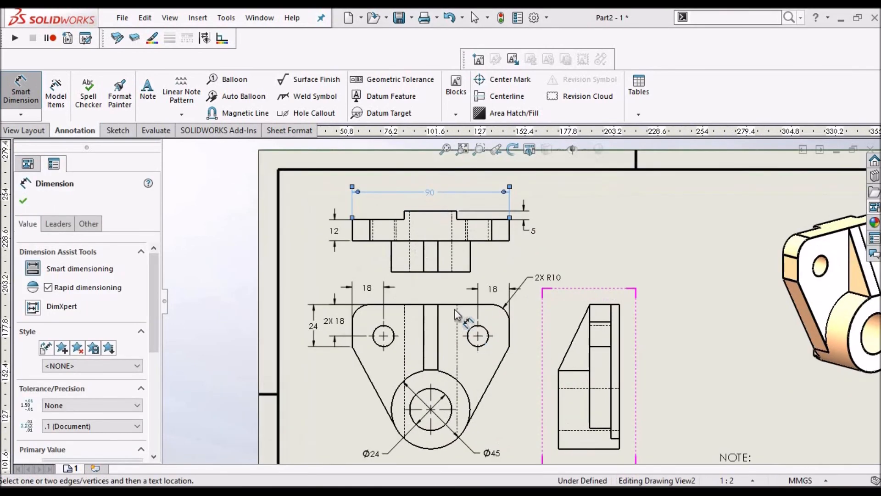
pyautogui.click(448, 304)
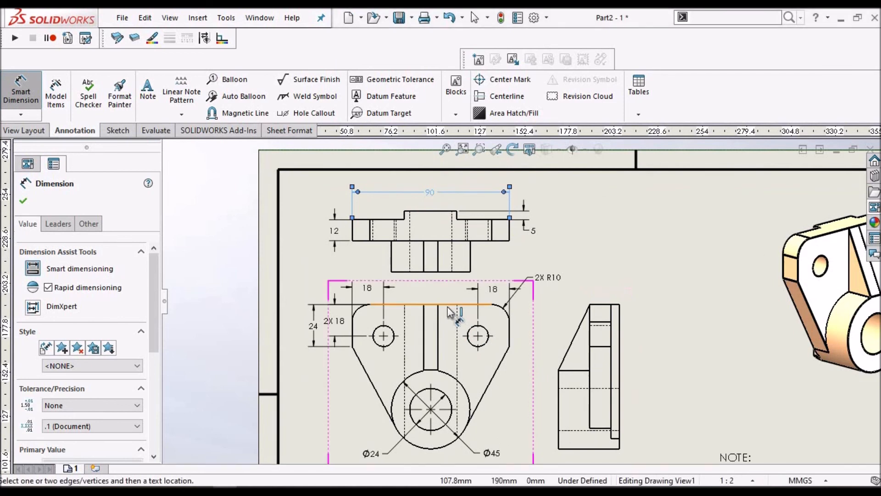
pyautogui.click(449, 402)
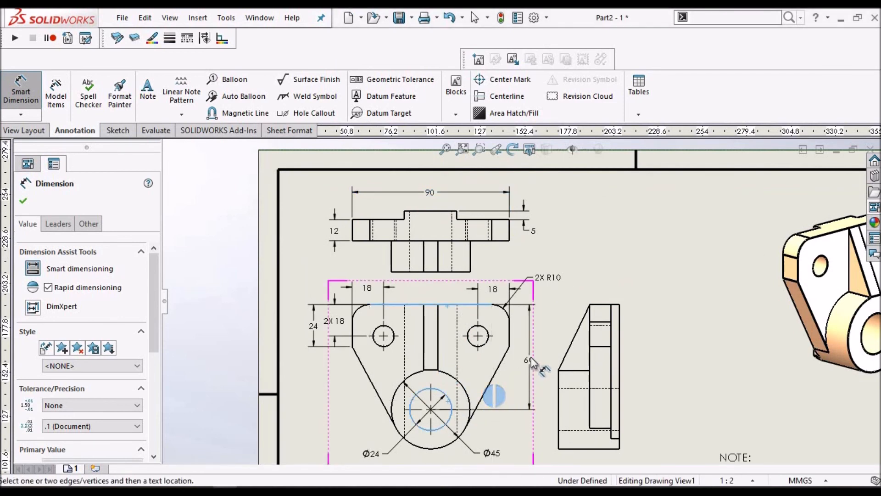
pyautogui.click(557, 363)
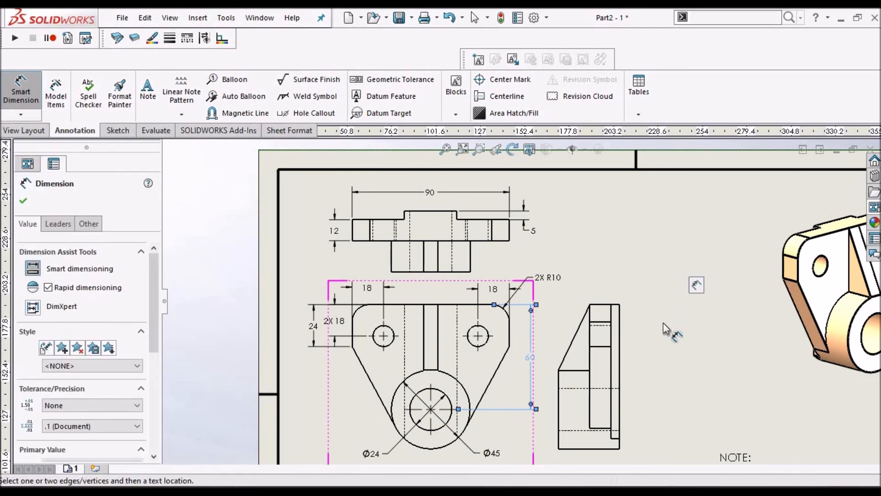
# Dimension the bracket's overall depth between the outer vertical edges of the side view, placing it below that view
pyautogui.press('f')
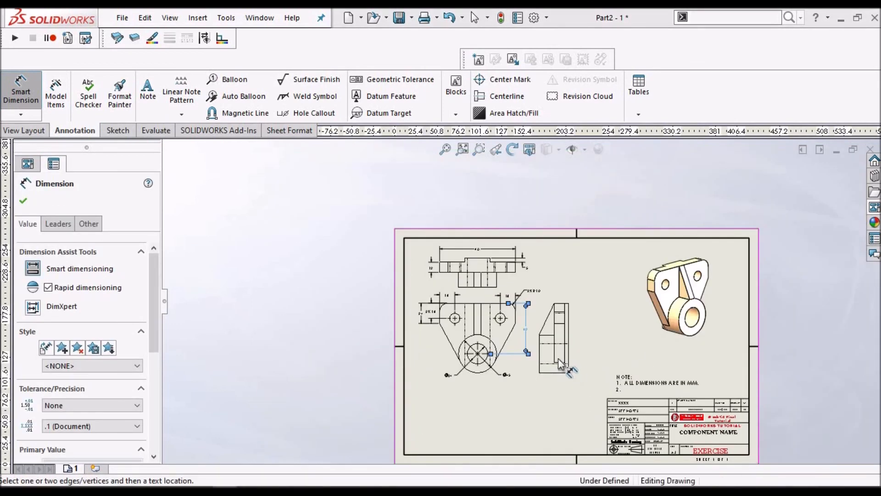
pyautogui.scroll(-3, 569, 366)
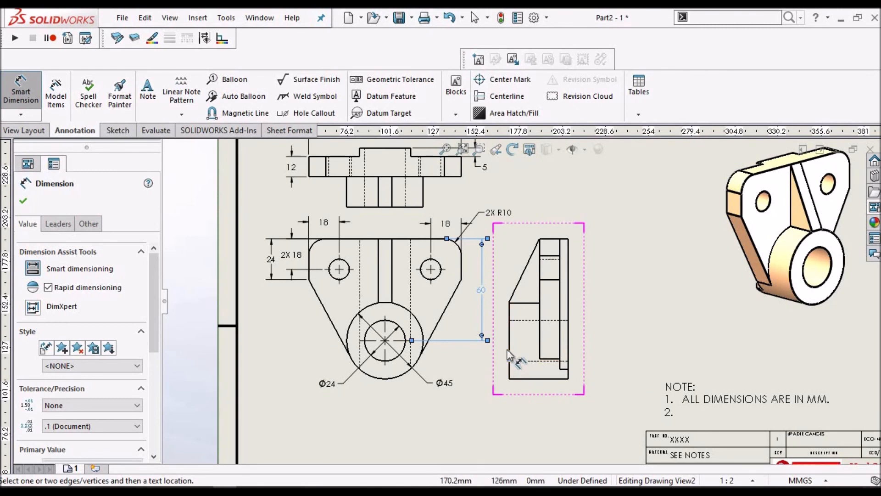
pyautogui.click(509, 354)
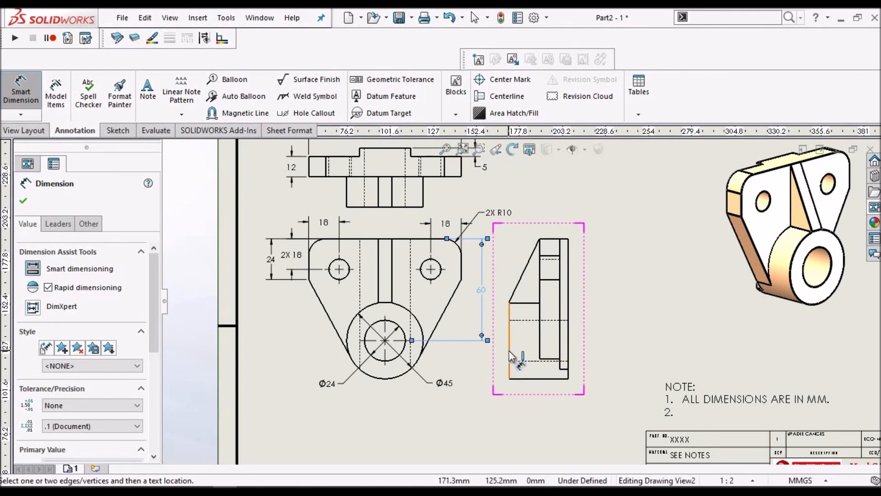
pyautogui.click(569, 354)
pyautogui.click(544, 396)
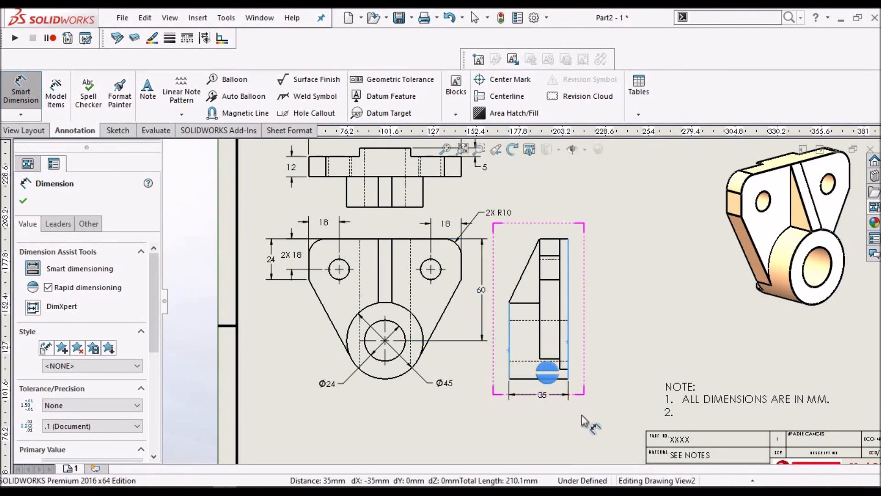
pyautogui.press('Escape')
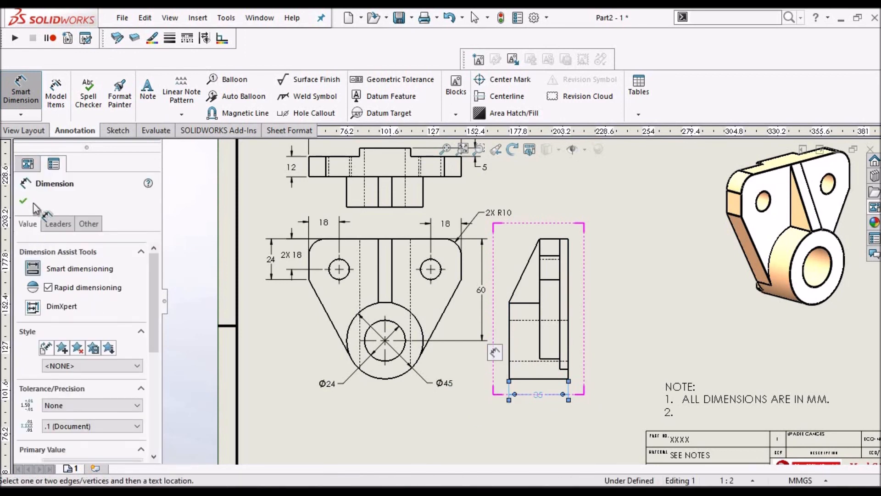
# Finish dimensioning and move the main view down the sheet to widen the gap below the top view
pyautogui.press('f')
pyautogui.click(22, 204)
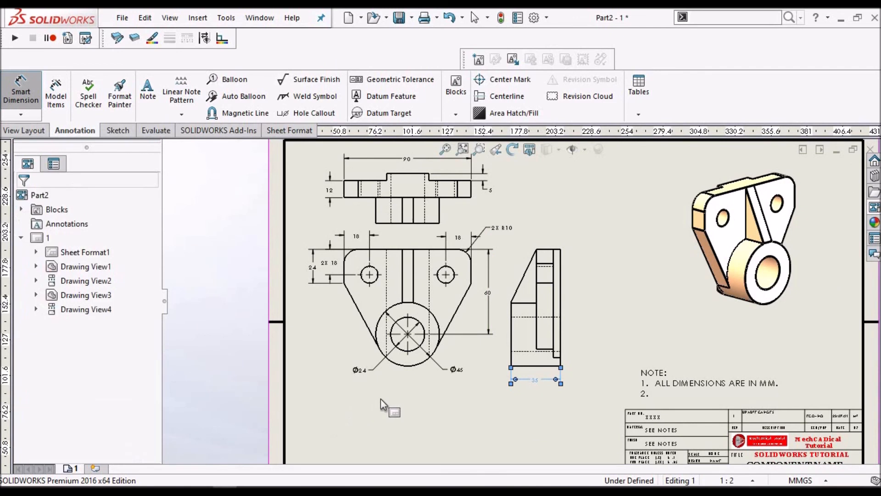
pyautogui.press('Escape')
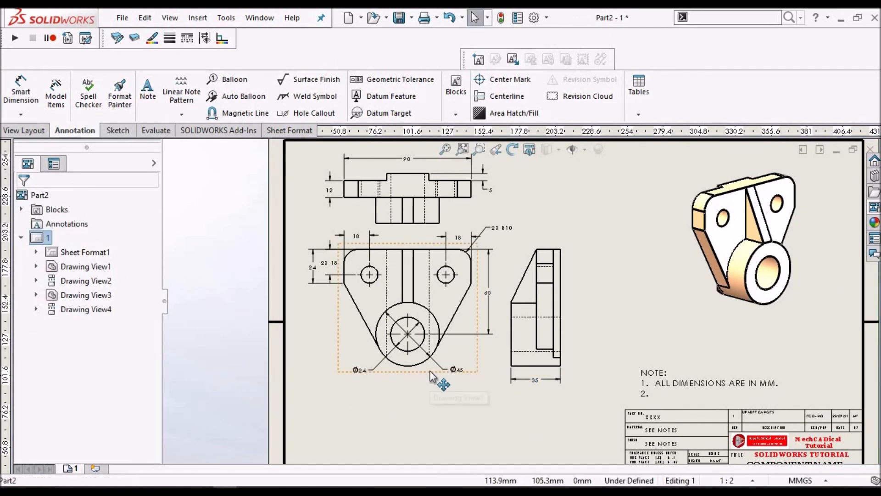
pyautogui.moveTo(432, 379); pyautogui.dragTo(428, 403)
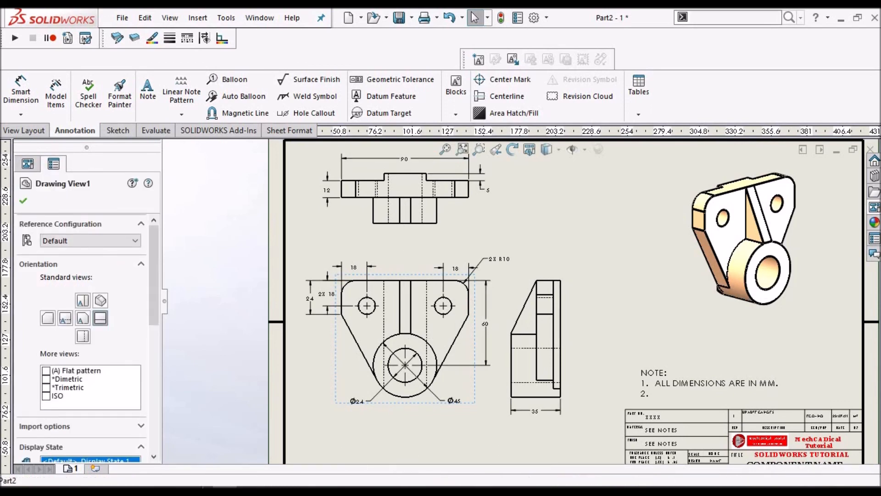
# Check the bracket's reference sketch in Desc.pdf and dimension the rib's width above the main view
pyautogui.click(204, 486)
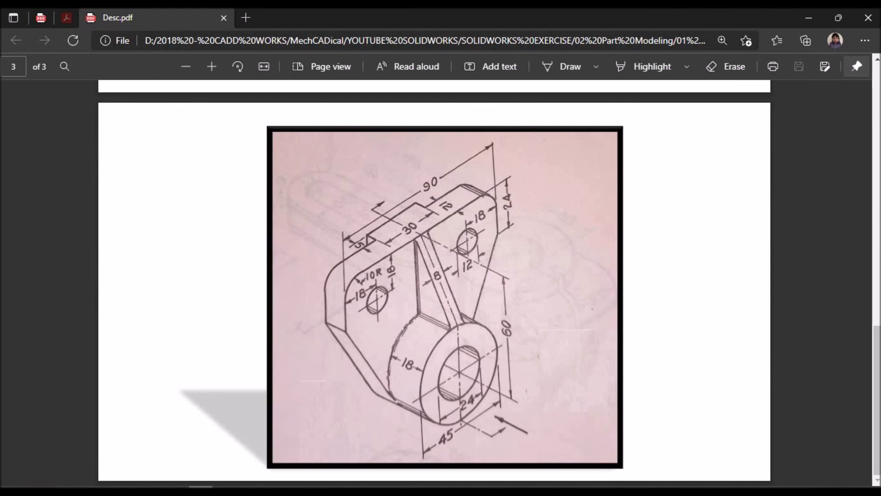
pyautogui.click(203, 486)
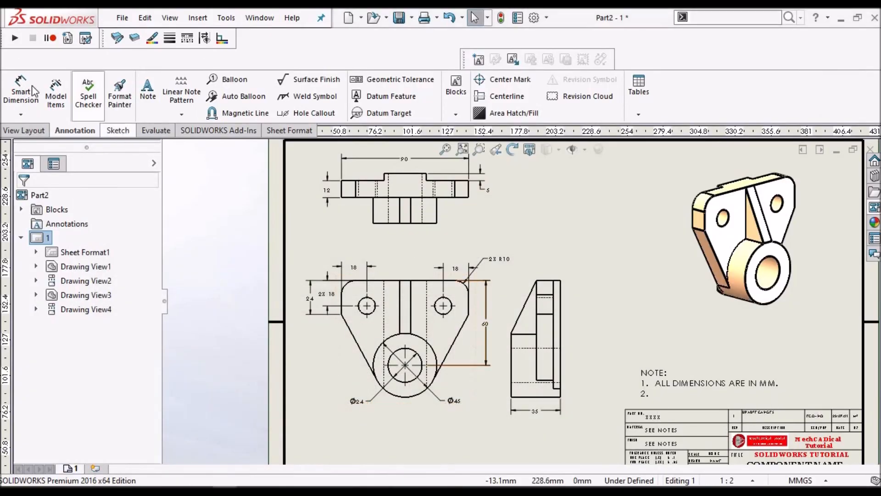
pyautogui.click(26, 89)
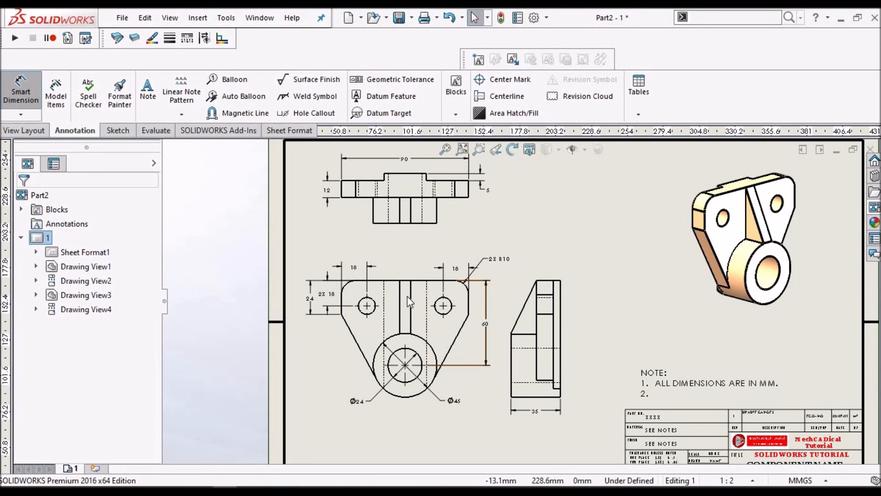
pyautogui.scroll(-2, 407, 298)
pyautogui.click(409, 302)
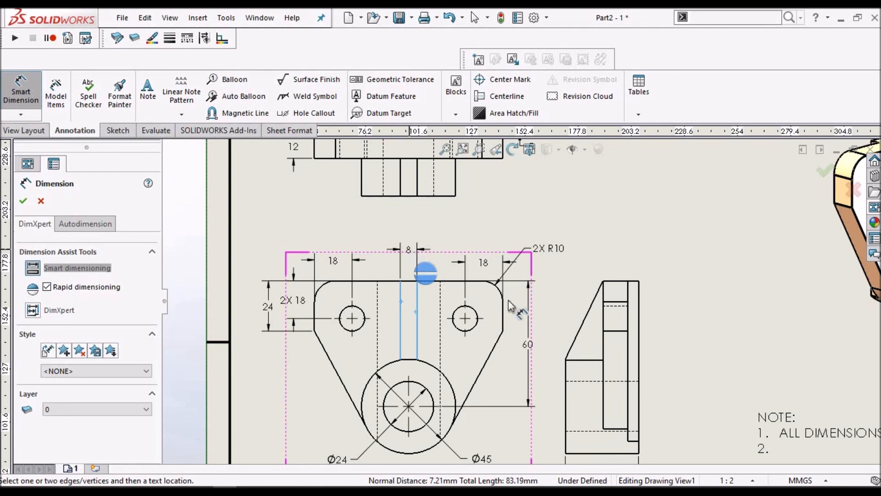
pyautogui.hotkey('alt', 'Tab')
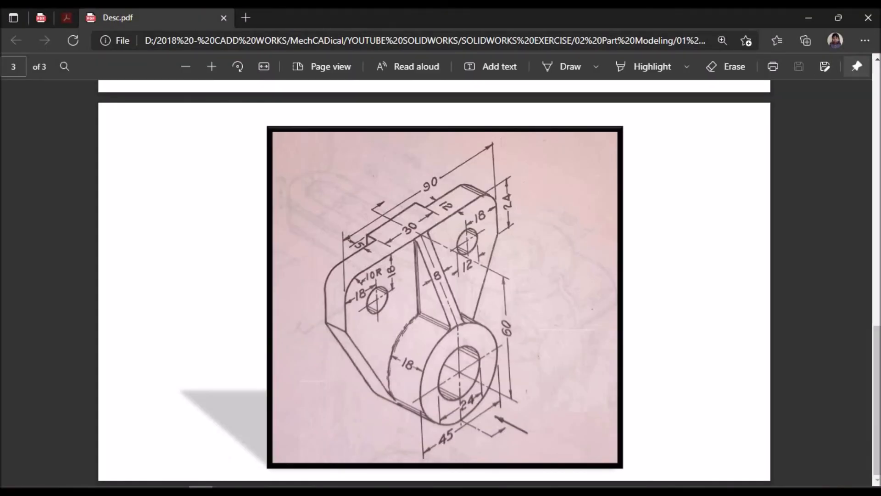
pyautogui.hotkey('alt', 'Tab')
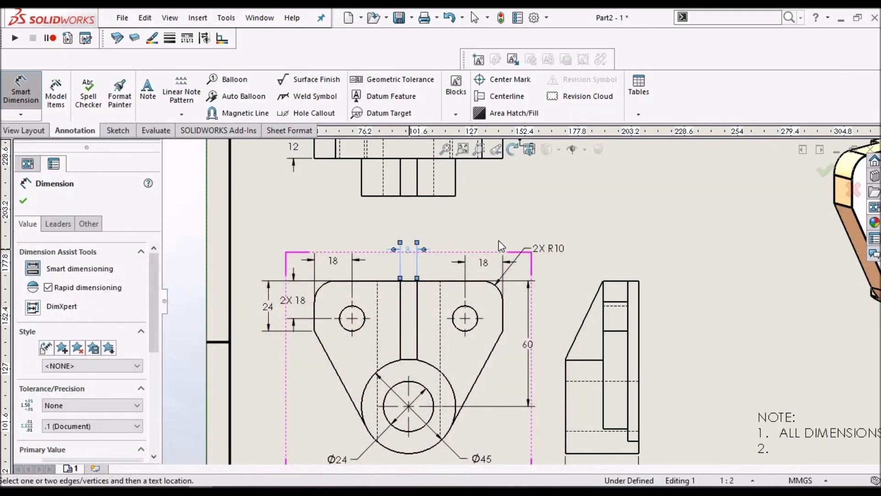
# Dimension the width of the top view's raised middle section, placing it just beneath the overall width dimension, and finish dimensioning
pyautogui.press('f')
pyautogui.scroll(-5, 505, 238)
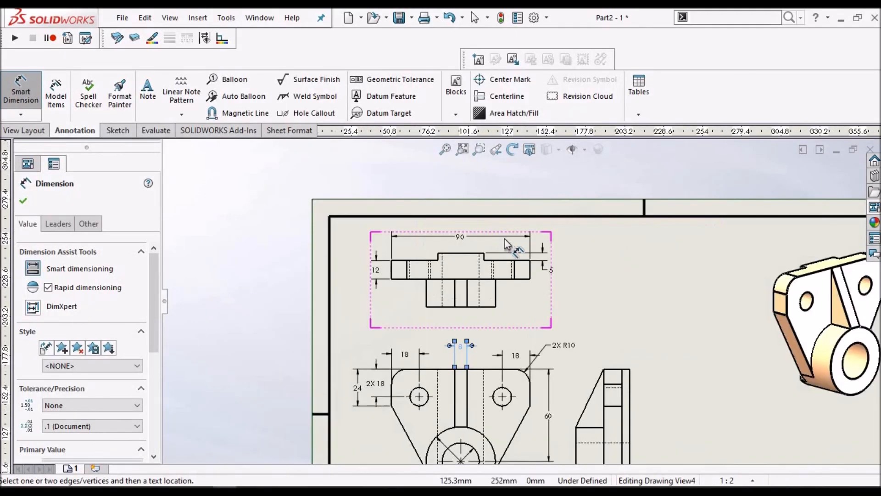
pyautogui.scroll(-2, 440, 281)
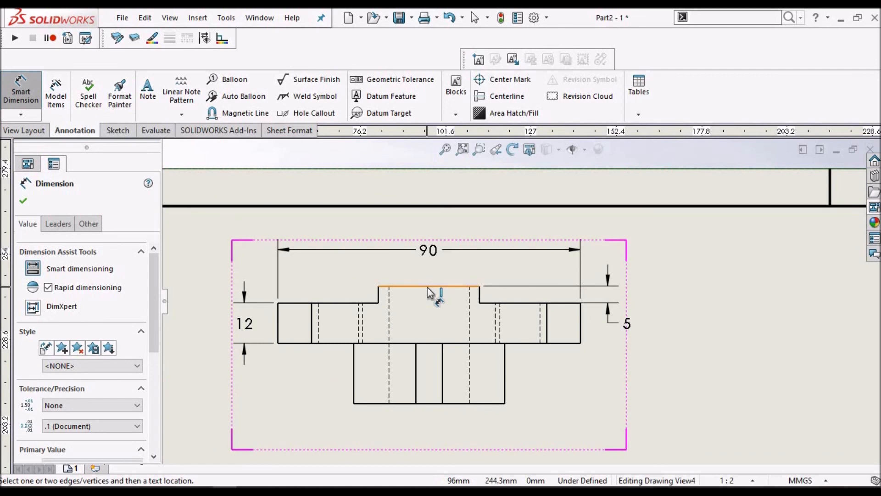
pyautogui.click(431, 285)
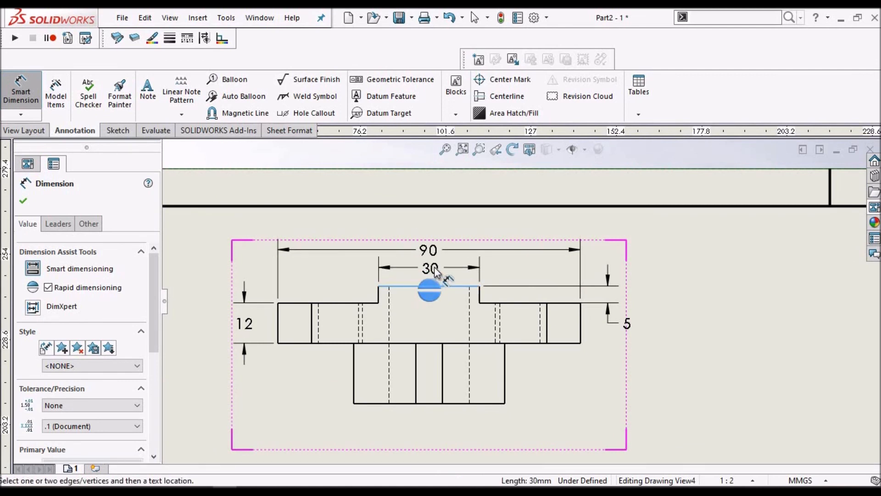
pyautogui.click(430, 270)
pyautogui.click(376, 270)
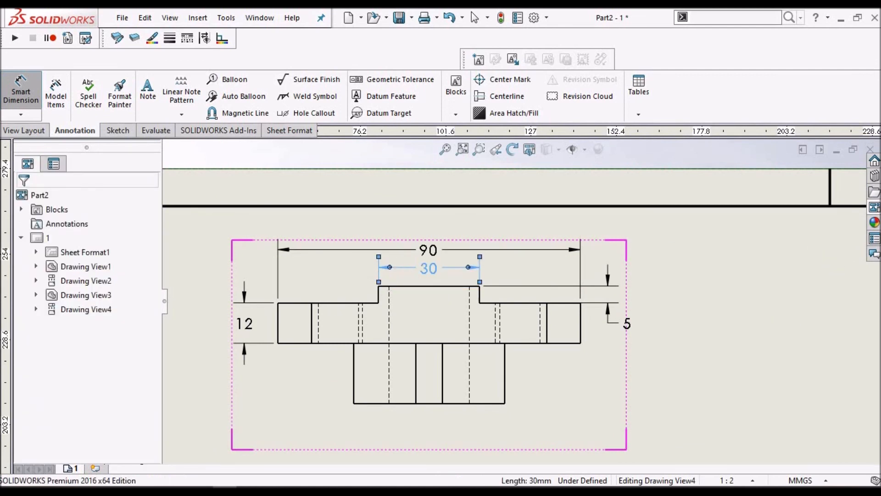
pyautogui.scroll(4, 543, 320)
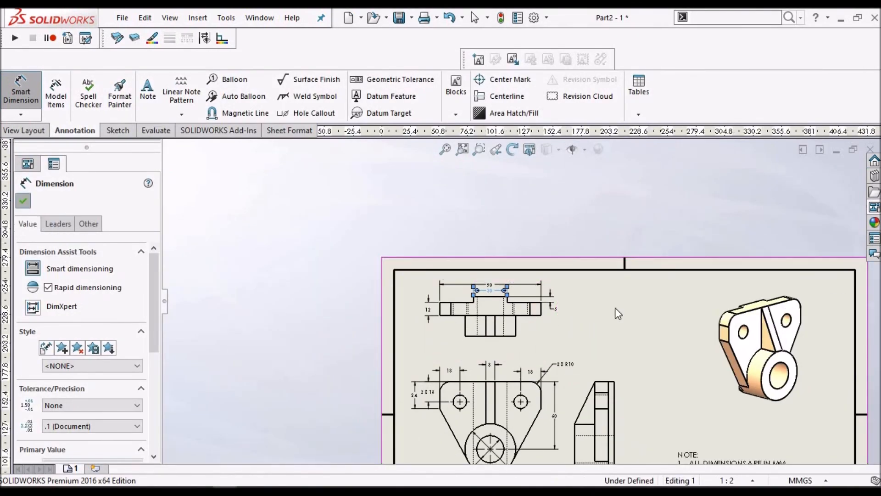
pyautogui.press('Escape')
pyautogui.scroll(2, 600, 359)
pyautogui.scroll(-3, 587, 382)
pyautogui.scroll(-1, 545, 372)
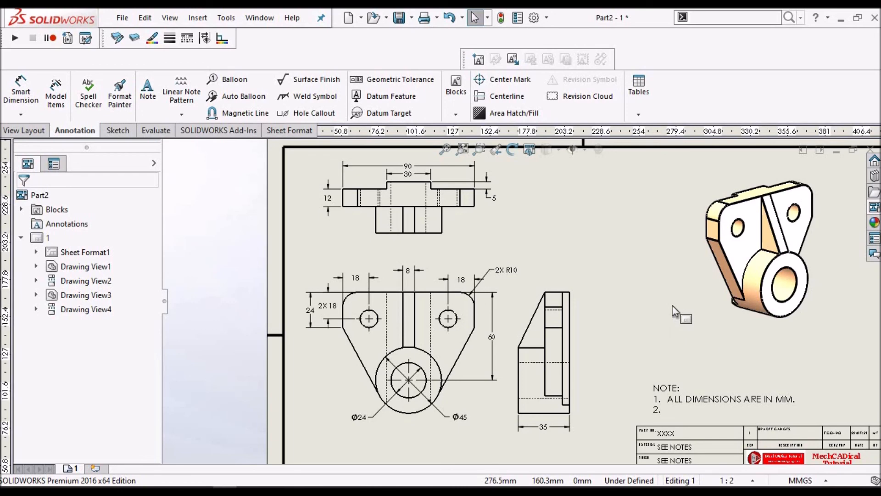
pyautogui.click(749, 485)
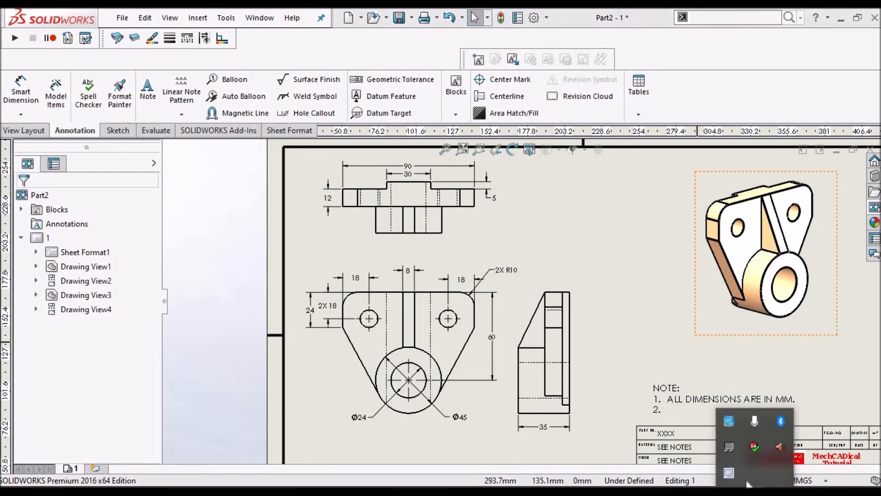